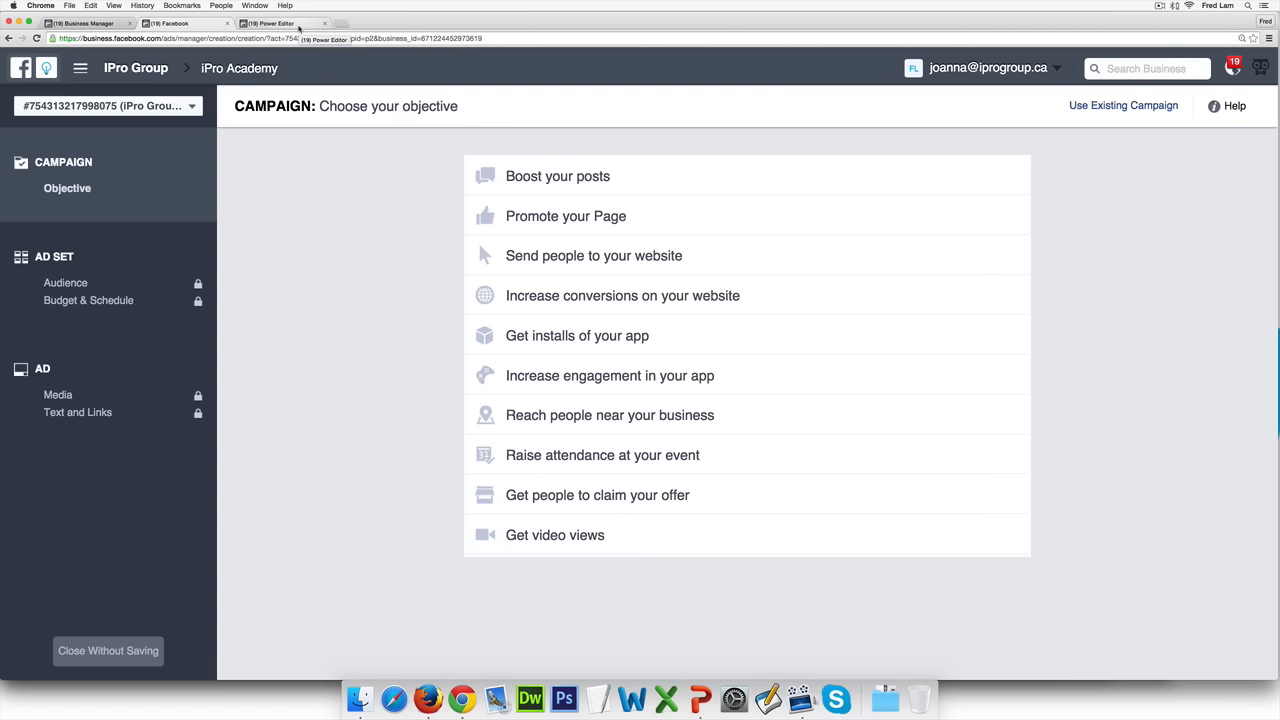
# - Switch to Power Editor, discard all unpublished changes, and list all campaigns without the campaign filter
pyautogui.click(298, 26)
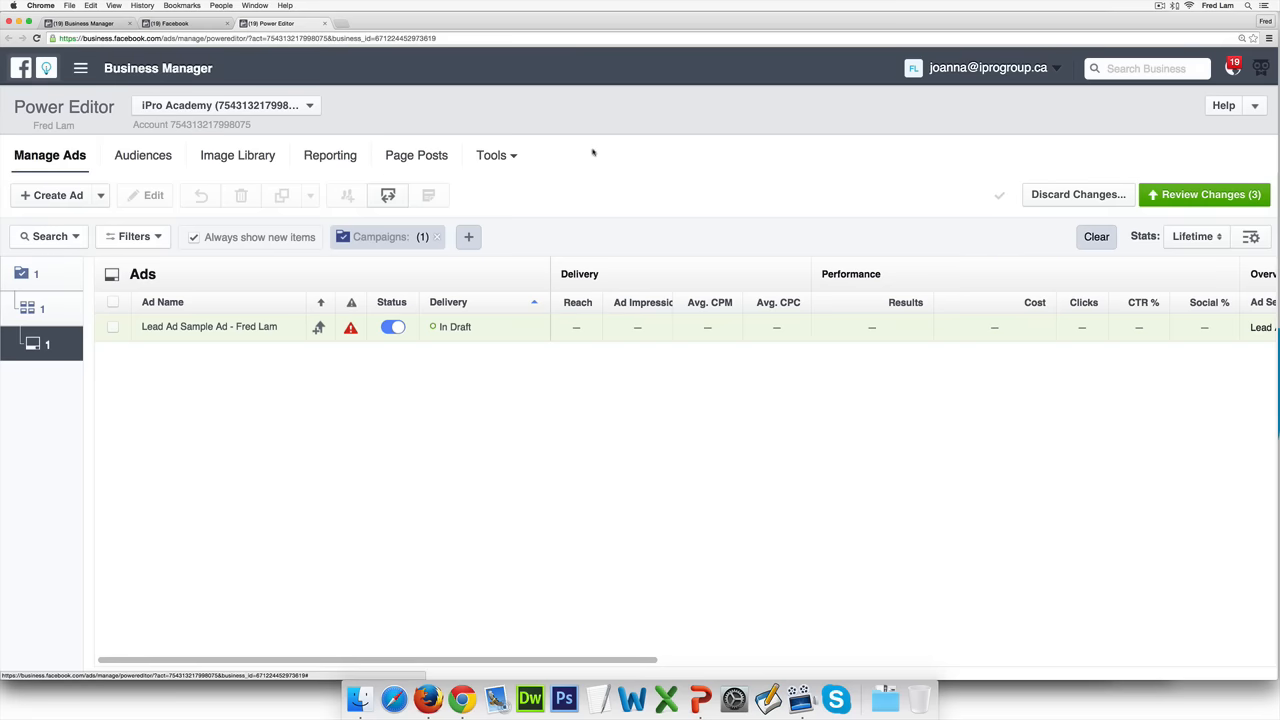
pyautogui.click(1076, 200)
pyautogui.click(804, 320)
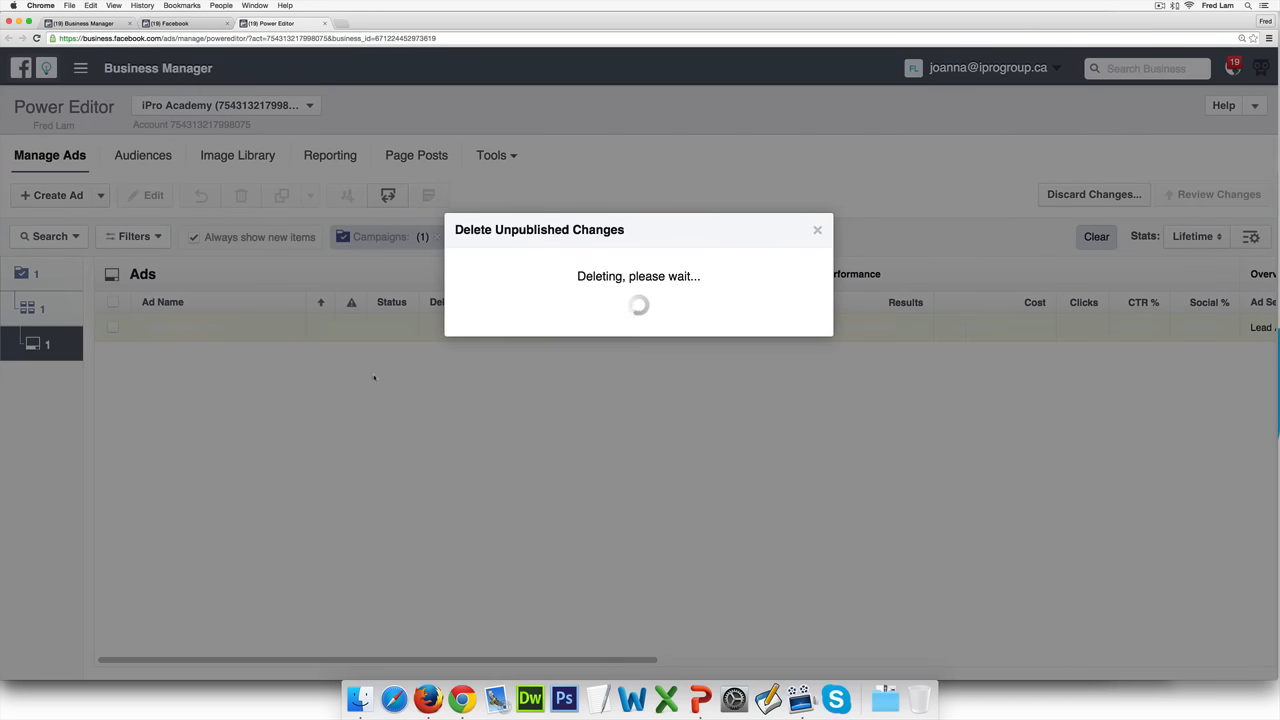
pyautogui.click(34, 271)
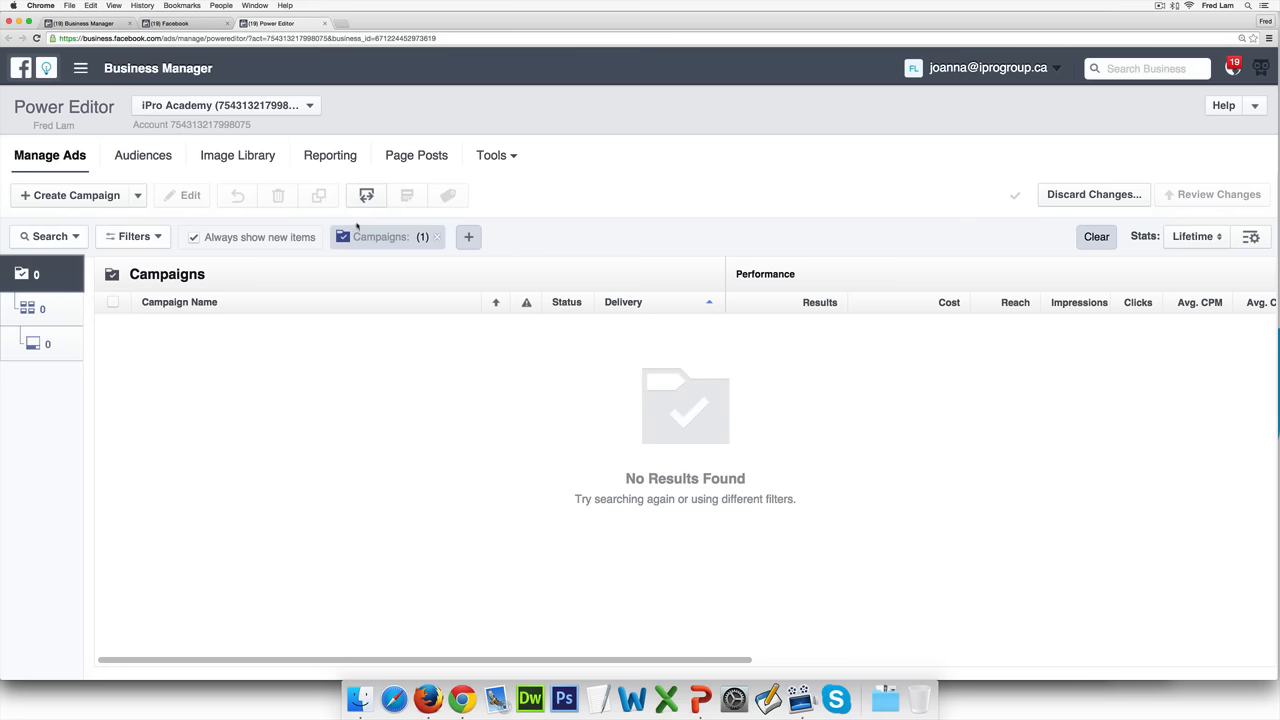
pyautogui.click(436, 237)
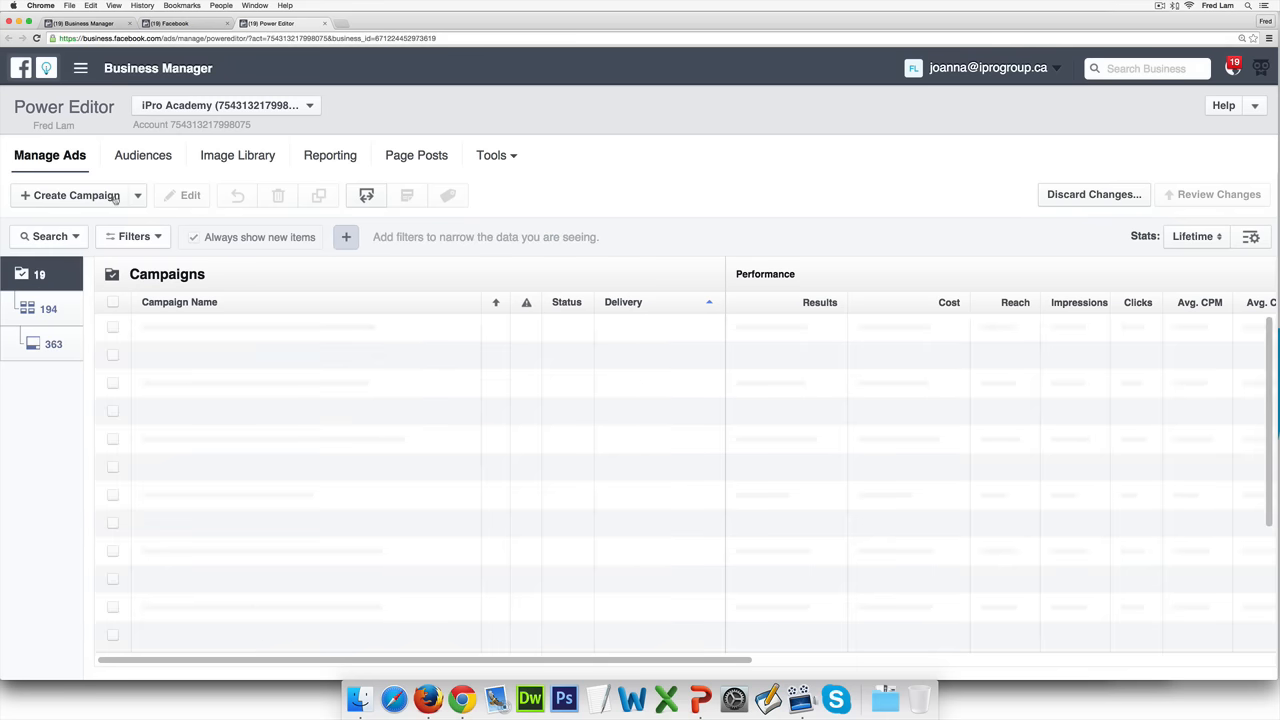
# - Start a new campaign named "iPro Academy Webinar Registration -" plus the advertiser's name and "Sample", with the Lead Generation objective
pyautogui.click(70, 195)
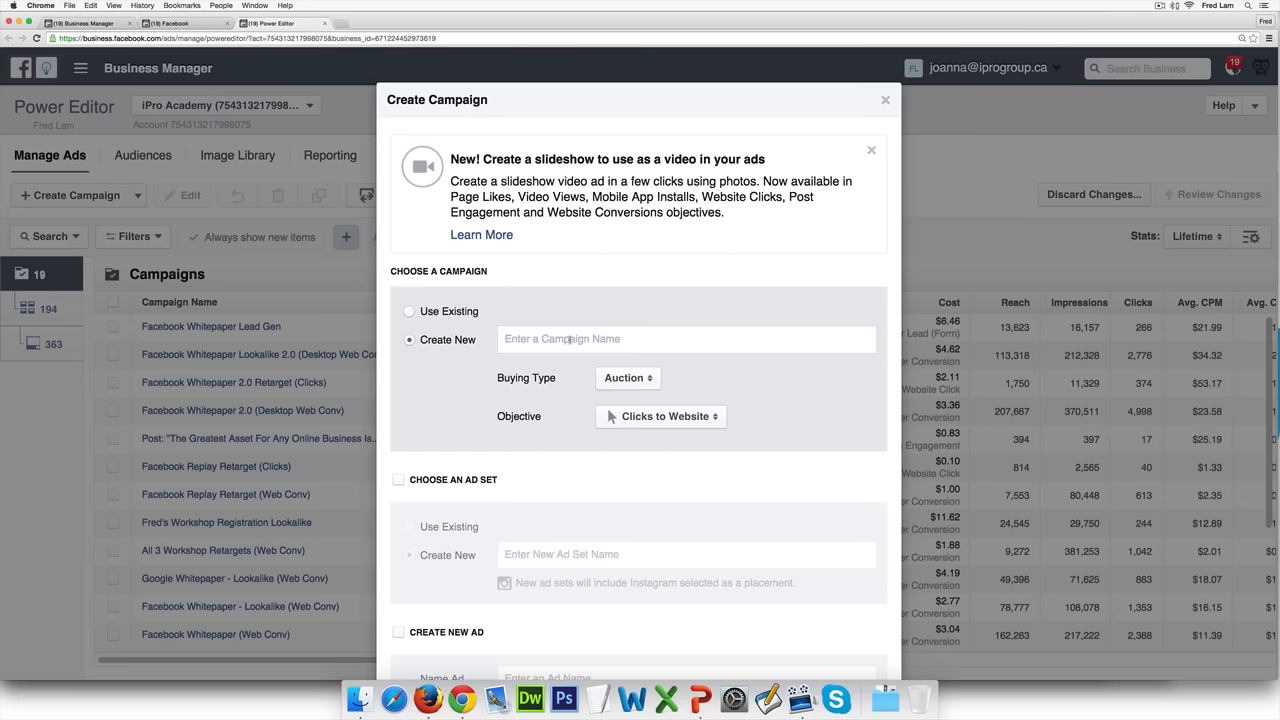
pyautogui.write('iPro Academy WEb')
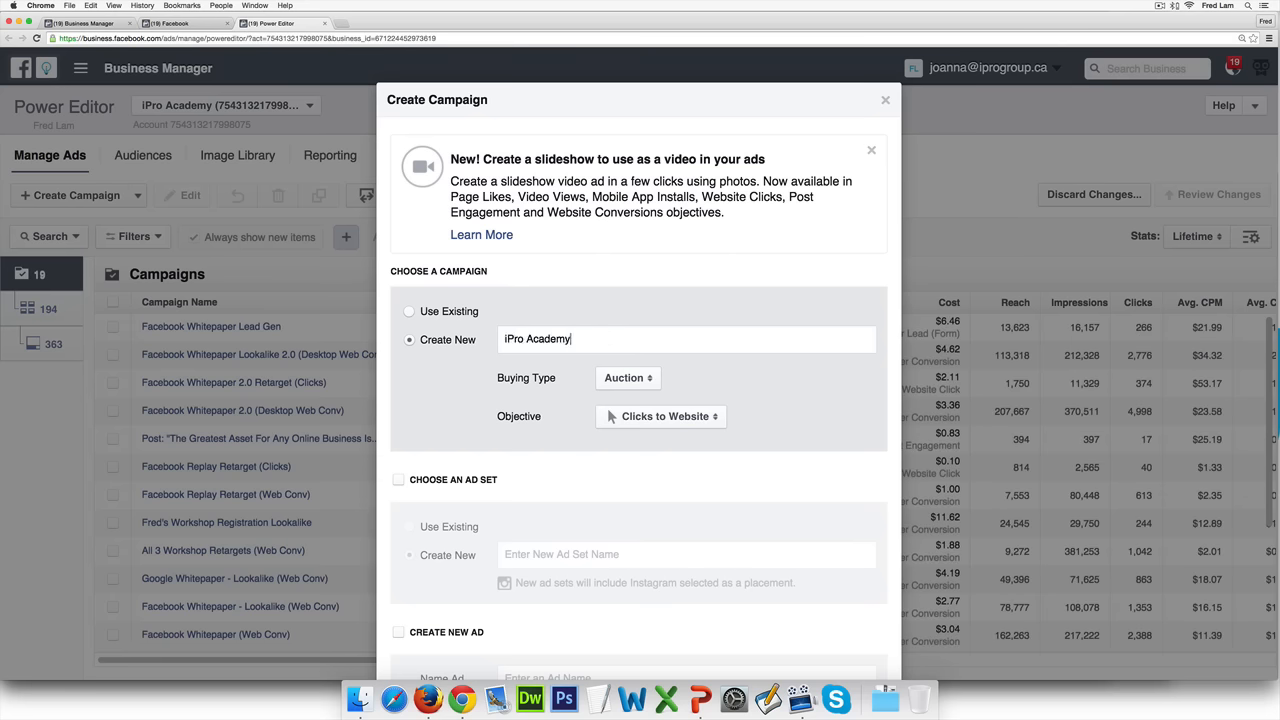
pyautogui.press('BackSpace')
pyautogui.press('BackSpace')
pyautogui.write('ebar')
pyautogui.press('BackSpace')
pyautogui.press('BackSpace')
pyautogui.write('inar Registration - Fre')
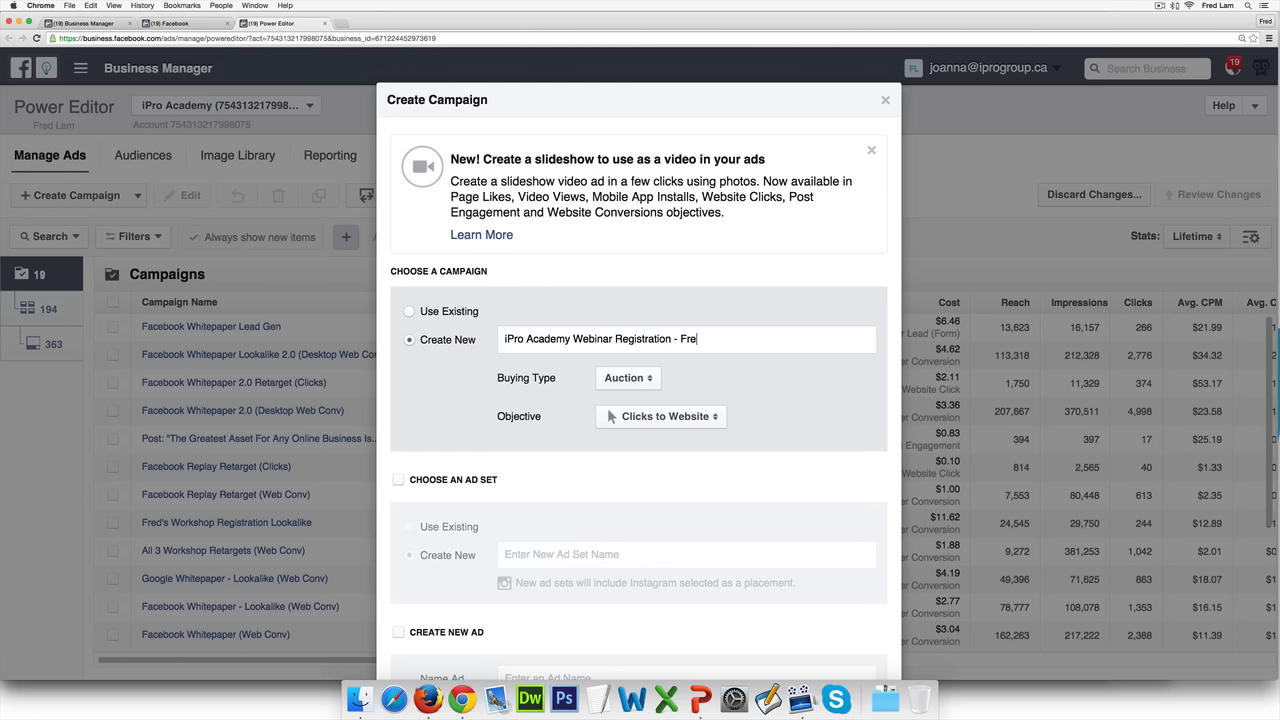
pyautogui.write('d Lam Sample')
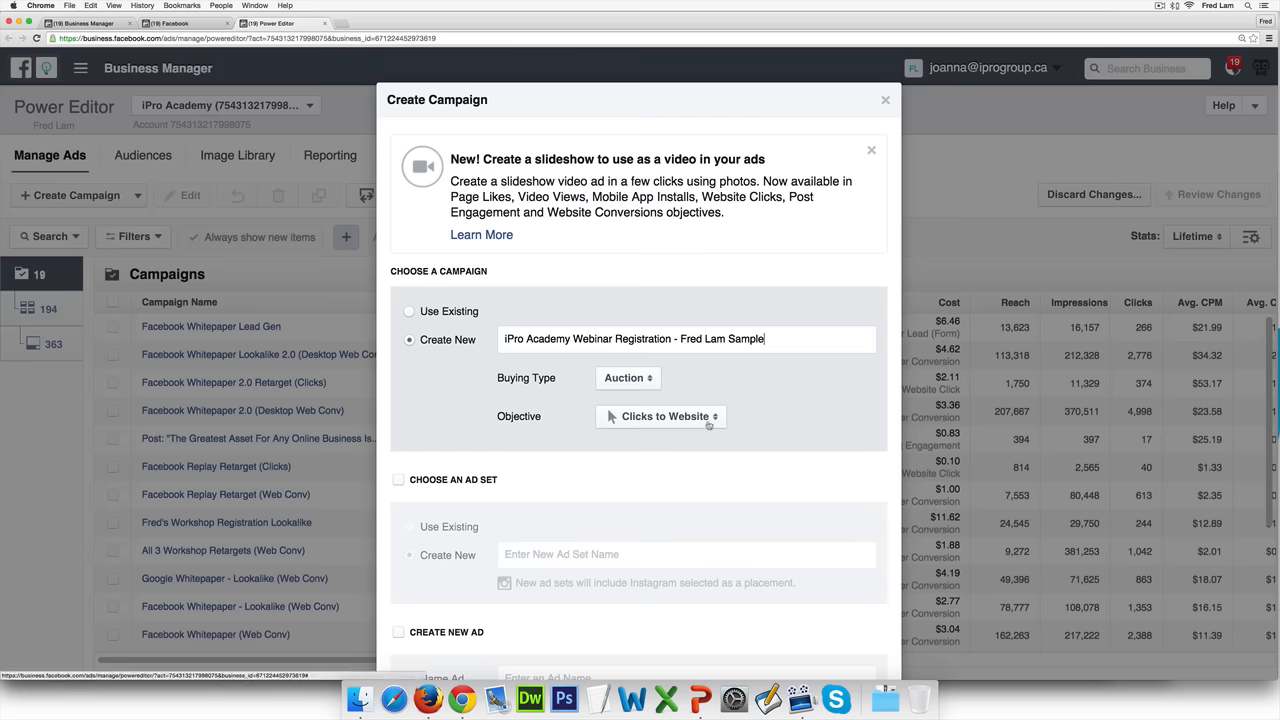
pyautogui.click(705, 424)
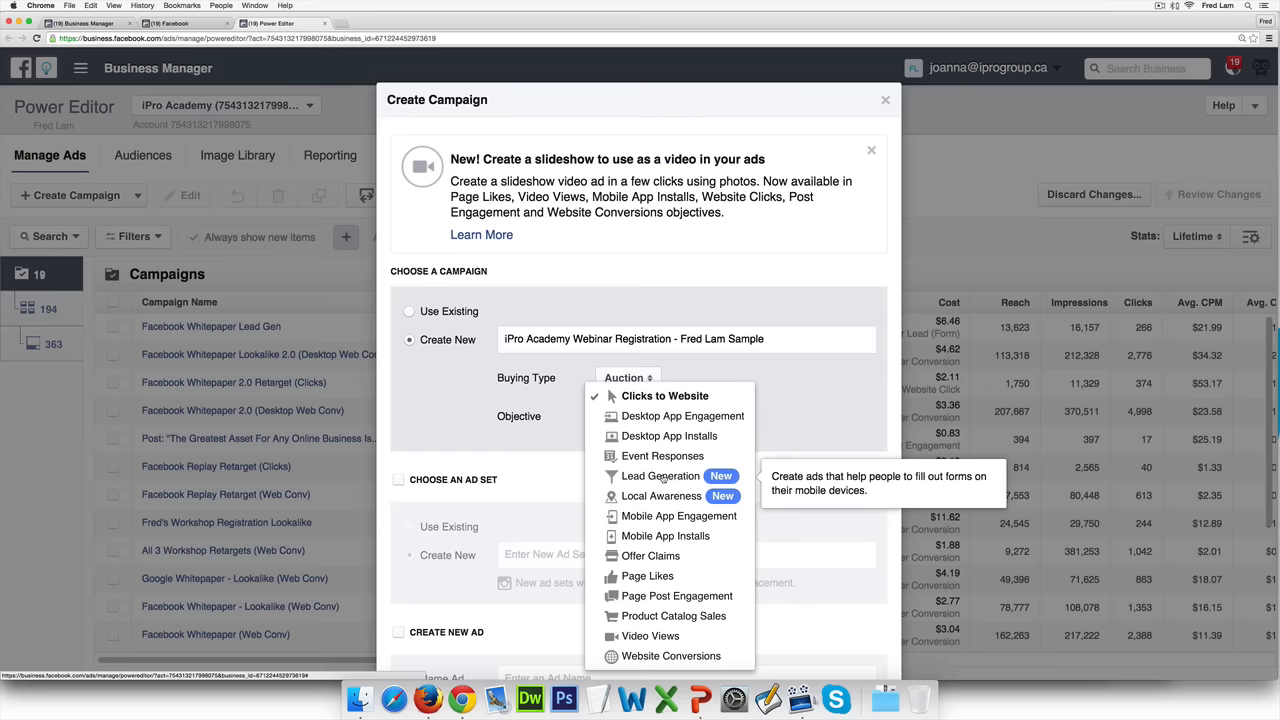
pyautogui.click(711, 476)
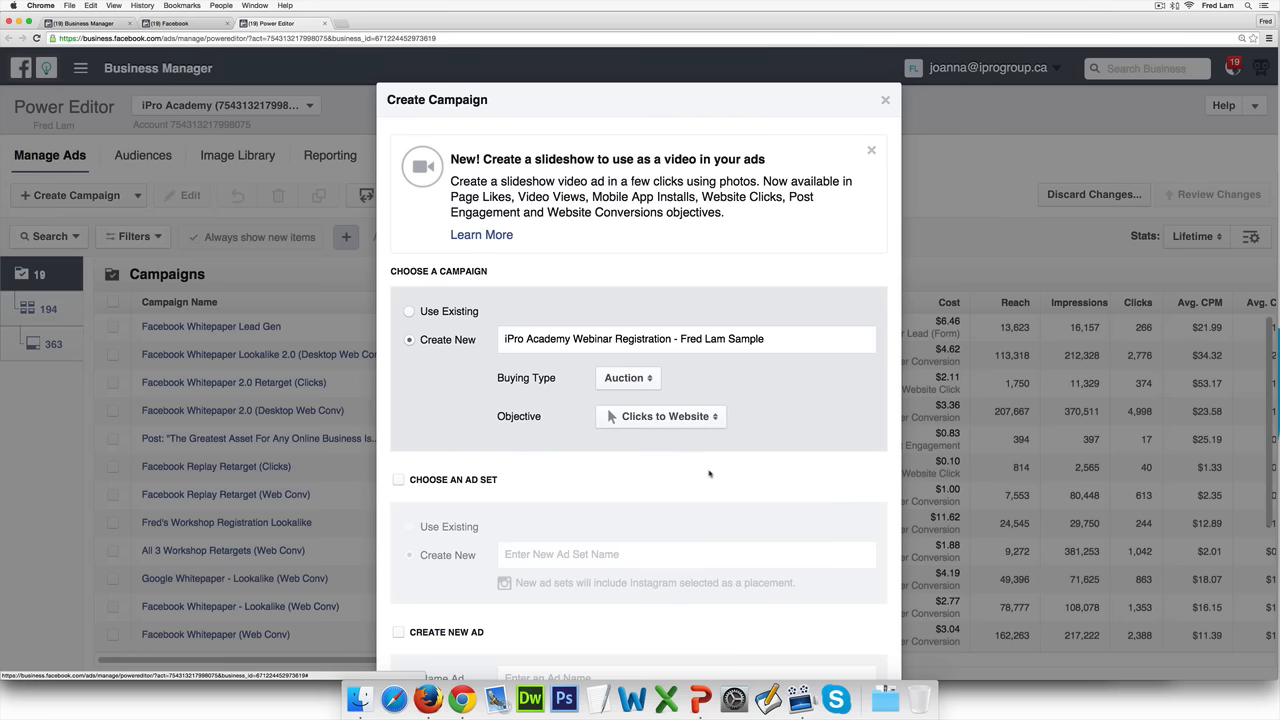
# - Include a new ad set named "iPro Academy Webinar -" followed by the advertiser's name and "Sample"
pyautogui.scroll(-2, 660, 472)
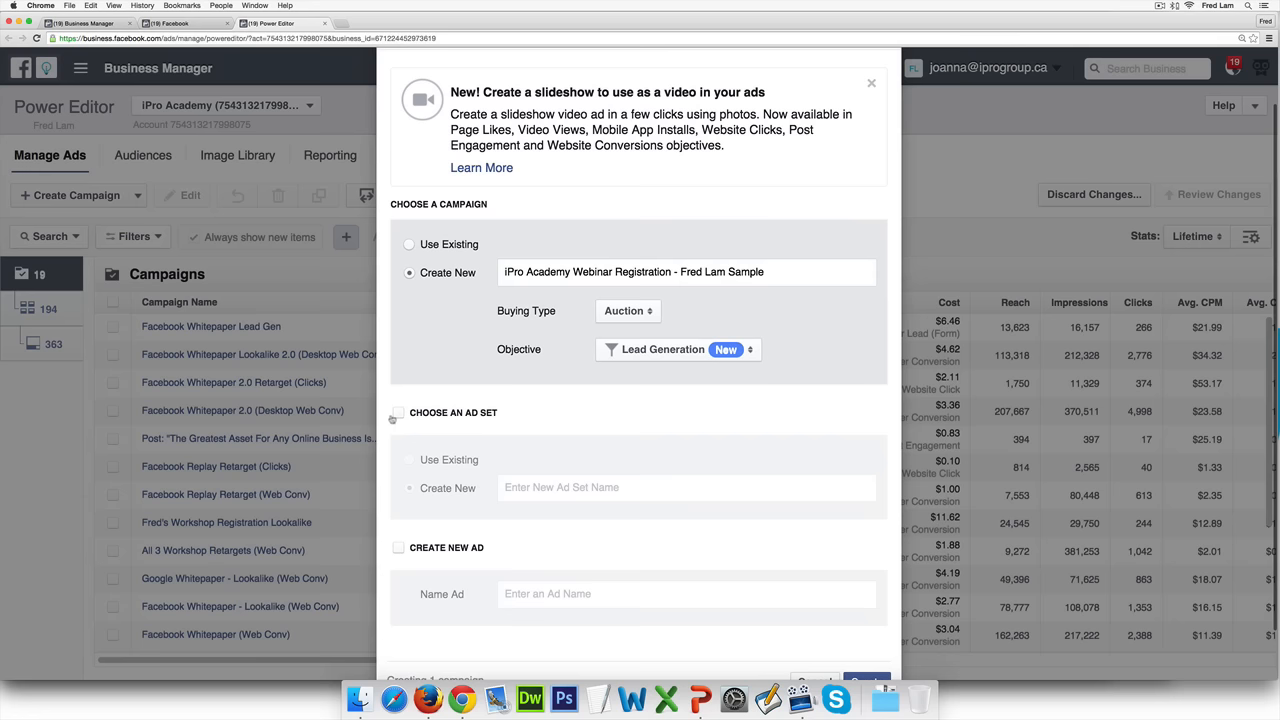
pyautogui.click(398, 412)
pyautogui.scroll(-1, 520, 472)
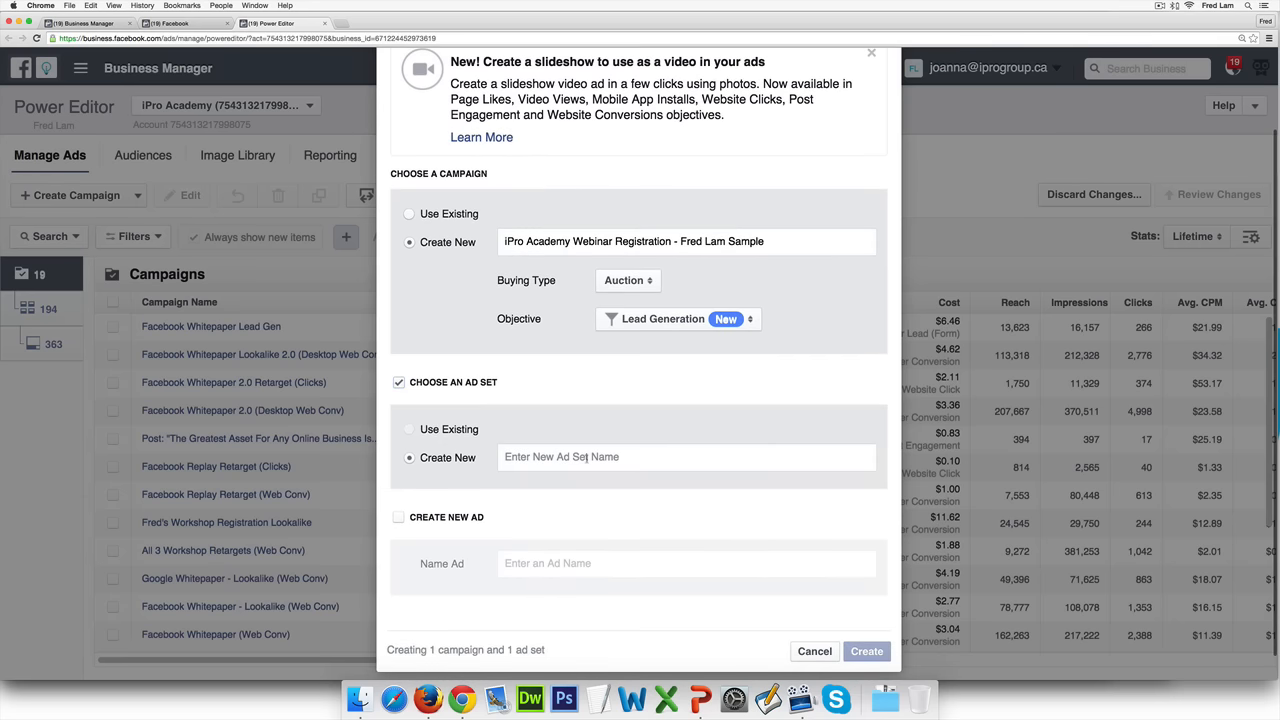
pyautogui.click(587, 456)
pyautogui.write('i')
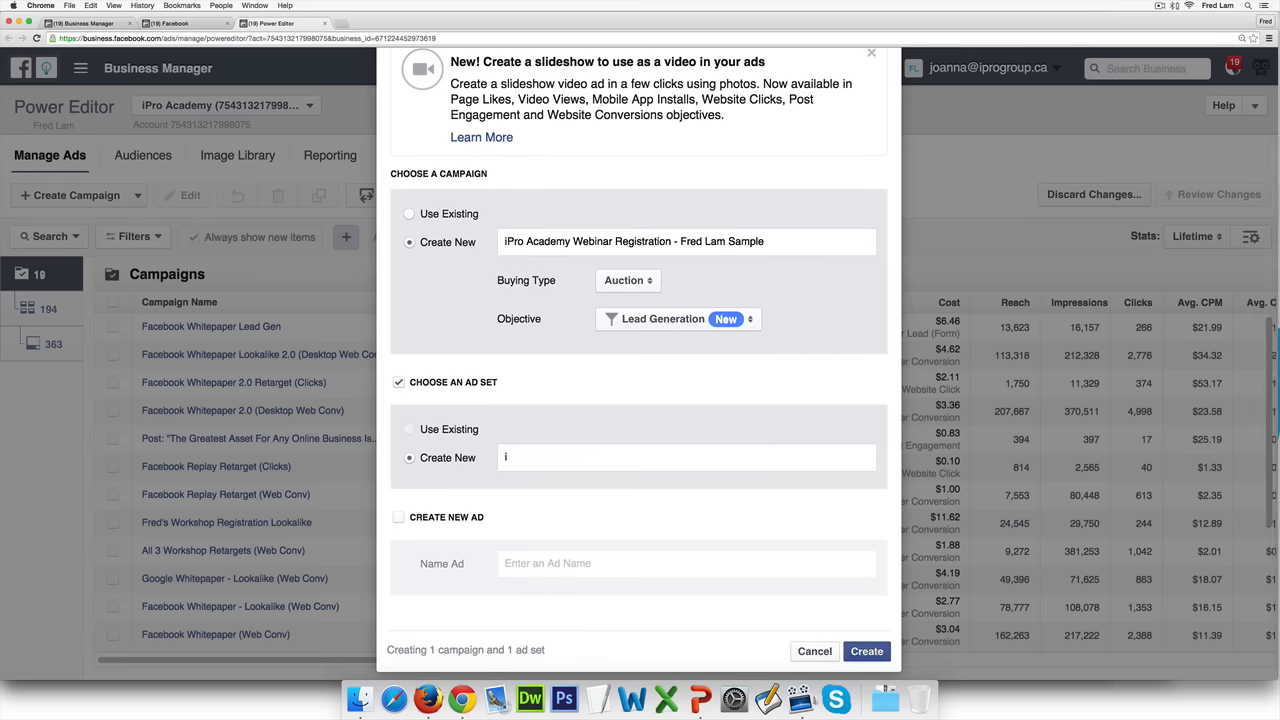
pyautogui.write('Por Ad')
pyautogui.press('BackSpace')
pyautogui.press('BackSpace')
pyautogui.press('BackSpace')
pyautogui.press('BackSpace')
pyautogui.write('ro Academy Webinar - Fred Lam Sampl')
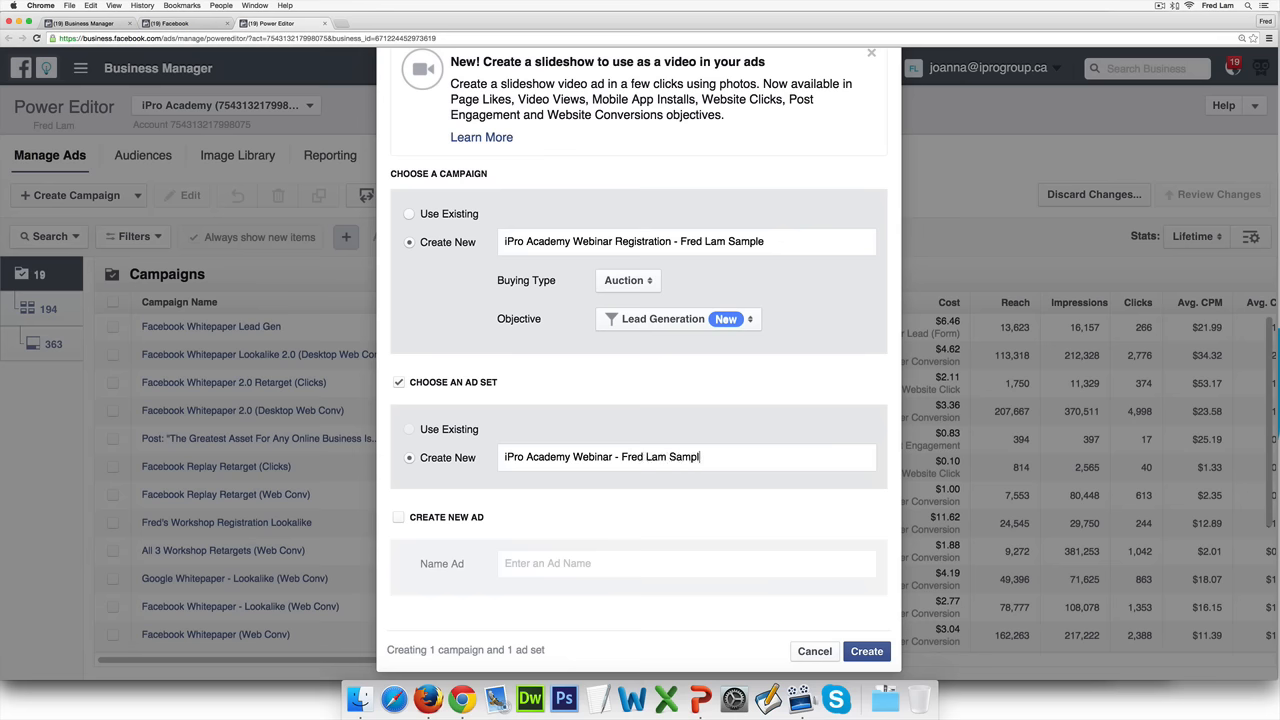
pyautogui.write('e')
# - Include a new ad named with the advertiser's name and "Sample", and create the campaign, ad set and ad
pyautogui.click(403, 517)
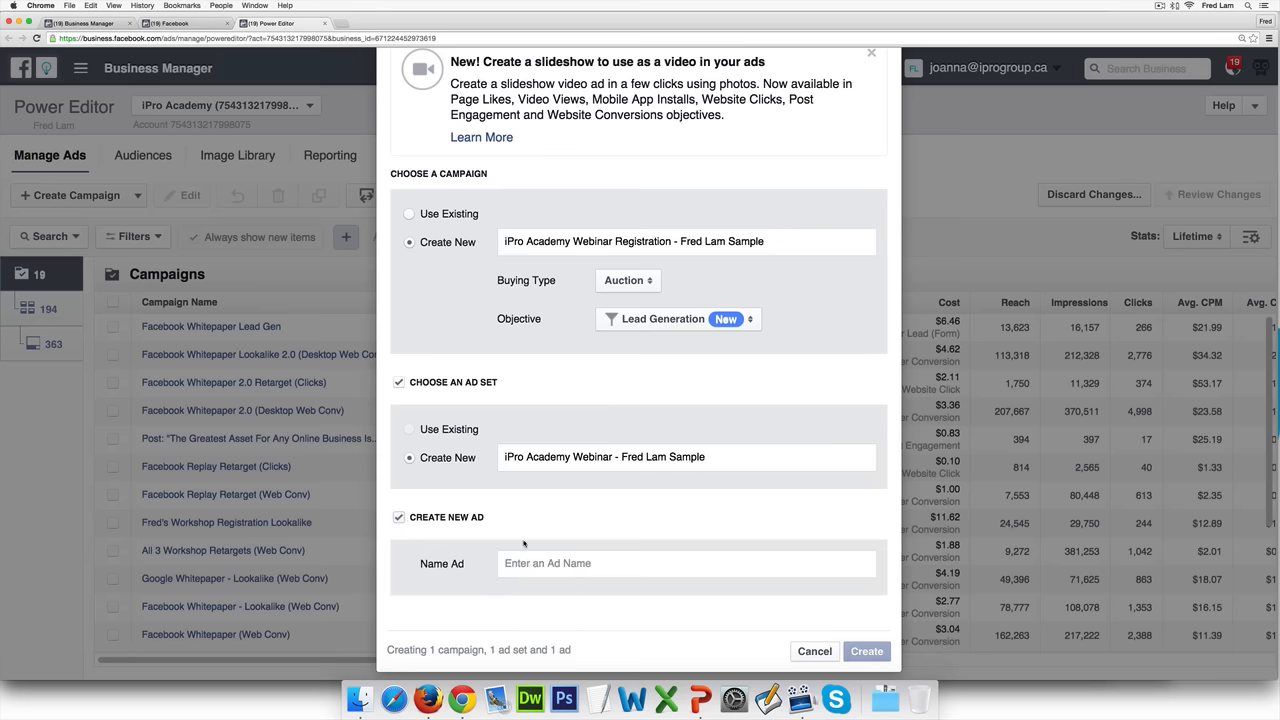
pyautogui.click(515, 563)
pyautogui.write('Fred Lam Sample')
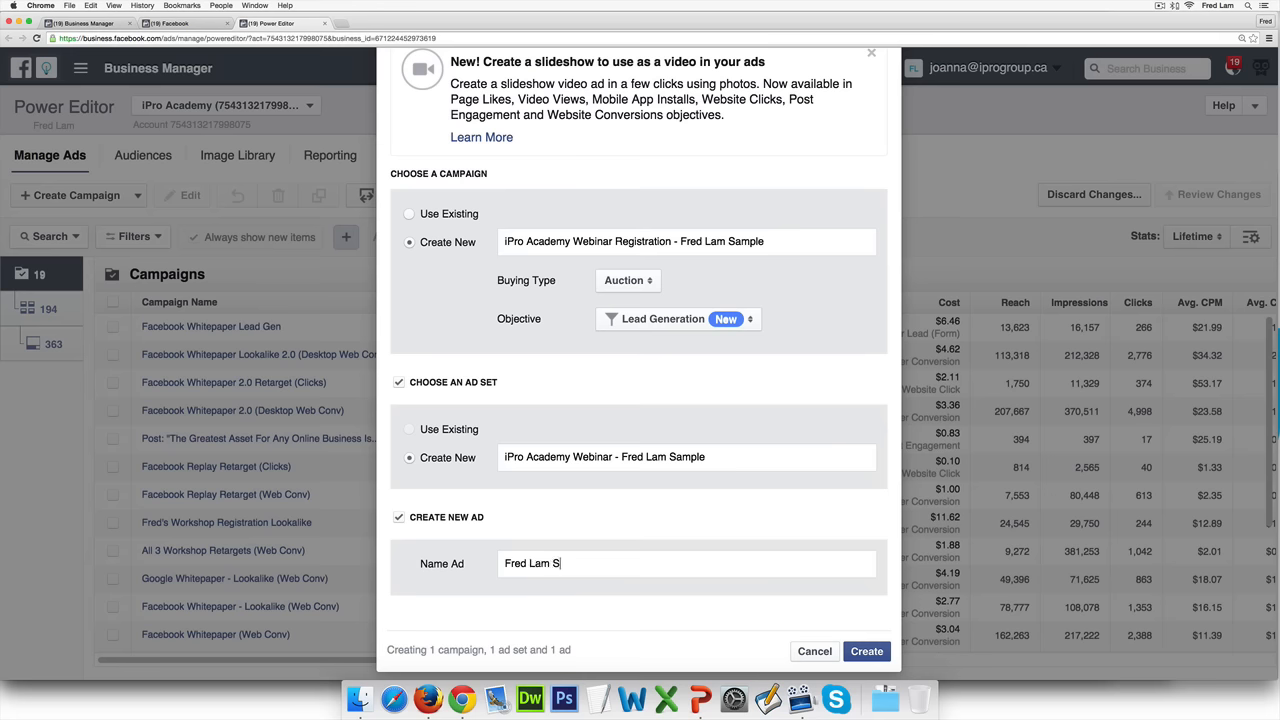
pyautogui.click(870, 651)
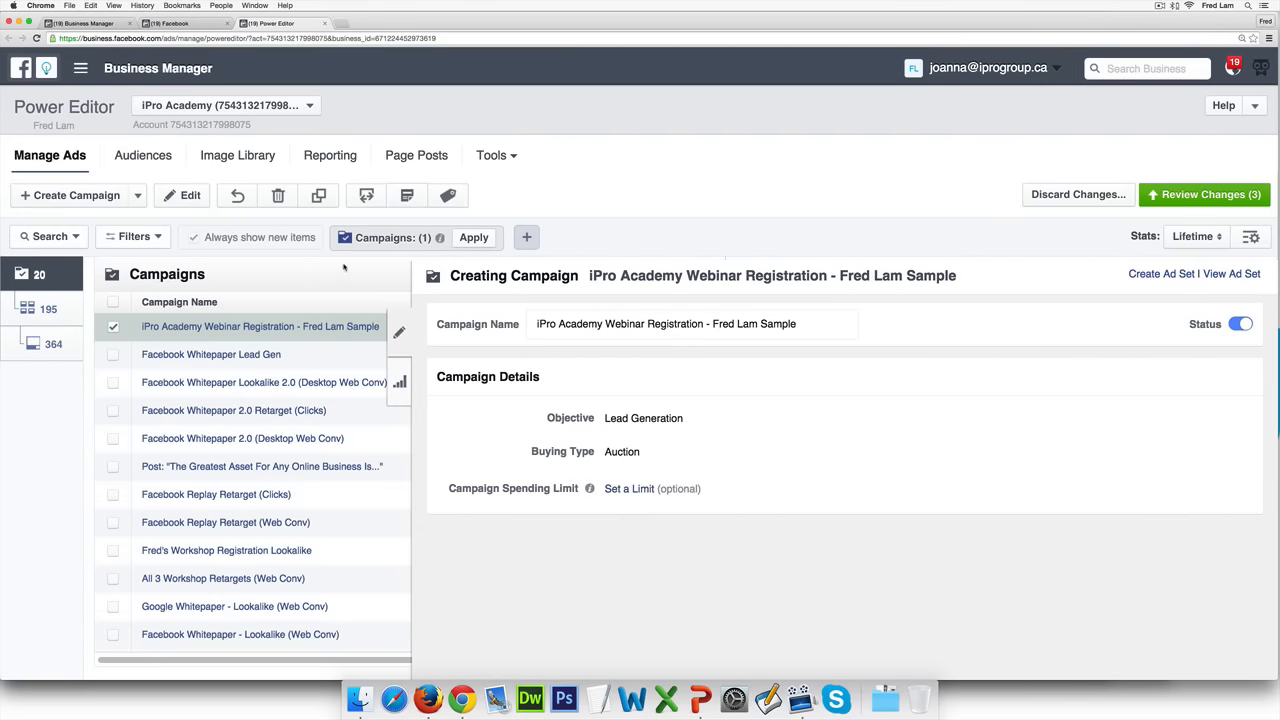
# - Filter the view to the new webinar registration campaign and open its ad set for editing
pyautogui.click(473, 238)
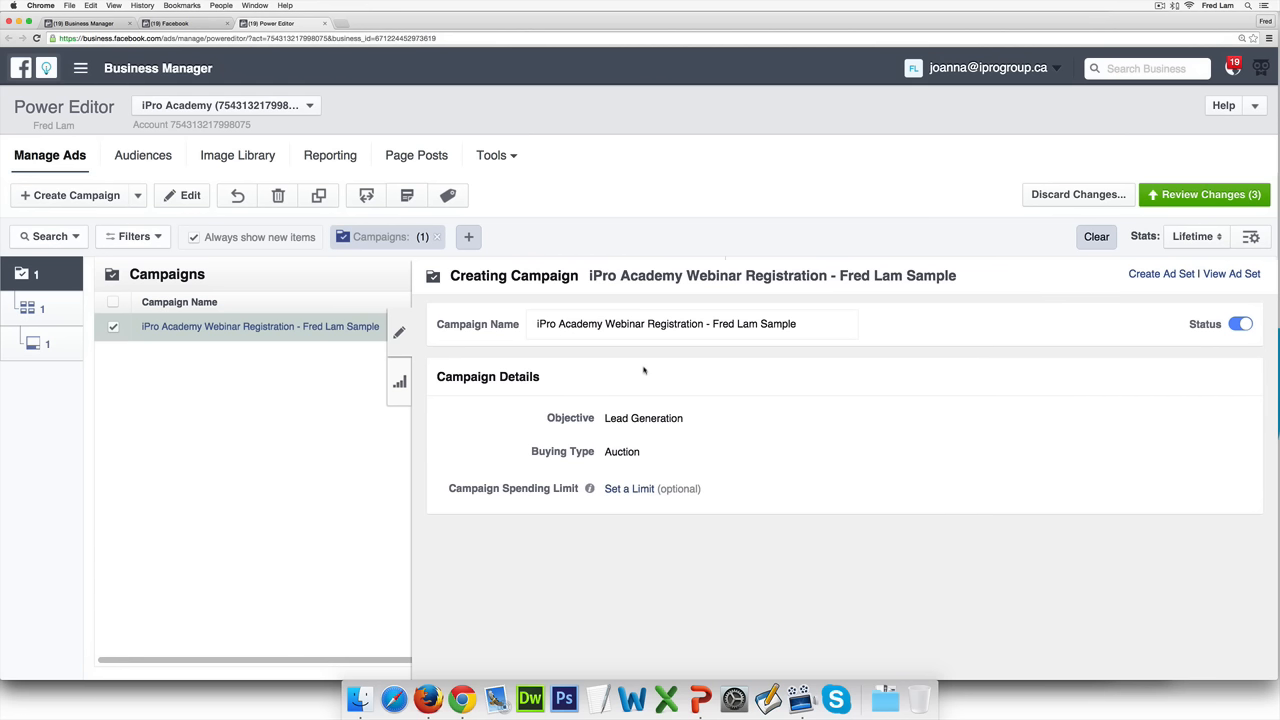
pyautogui.press('super+equal')
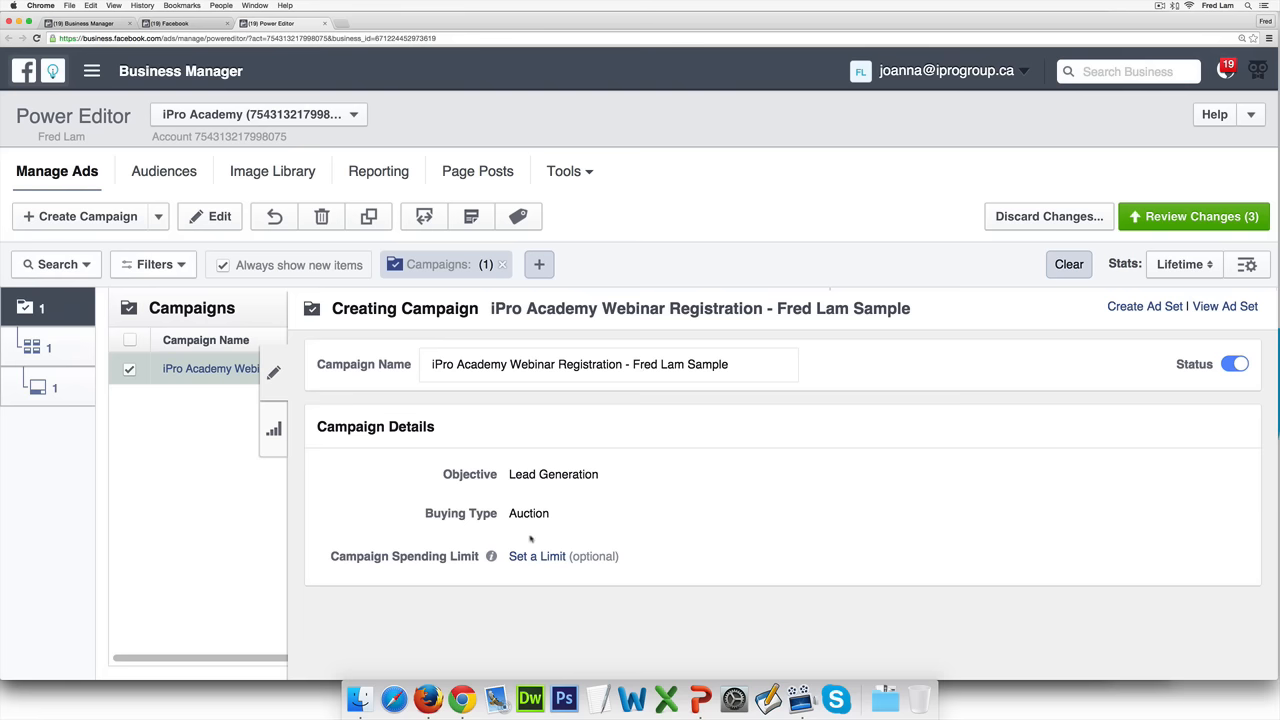
pyautogui.click(84, 357)
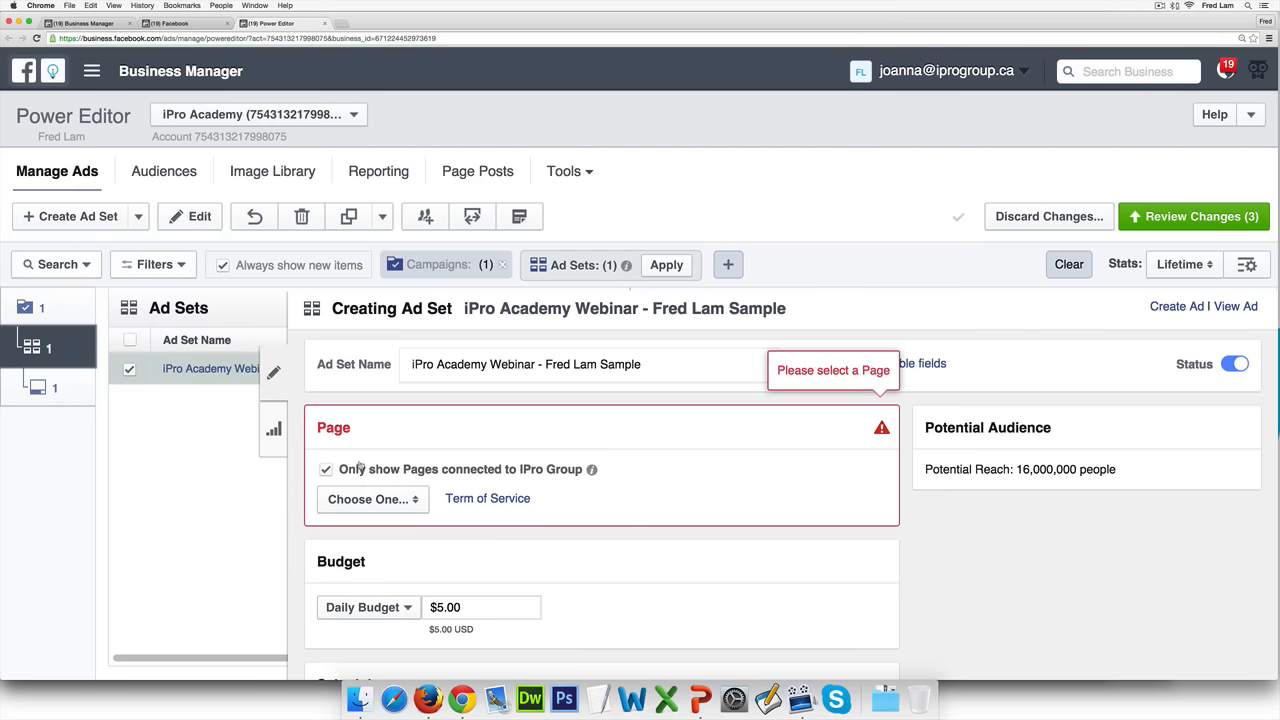
# - Allow Pages not connected to IPro Group and choose iPro Academy as the ad set's Page
pyautogui.click(326, 470)
pyautogui.click(418, 505)
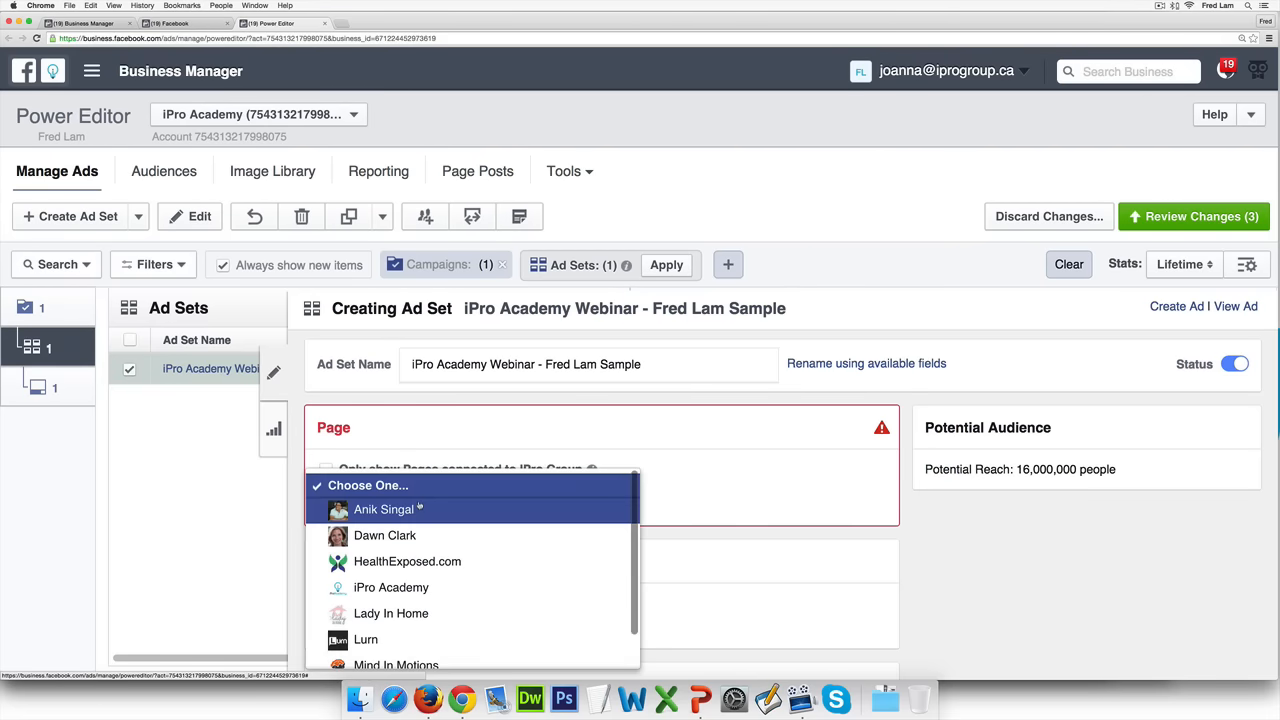
pyautogui.scroll(-2, 462, 522)
pyautogui.click(486, 534)
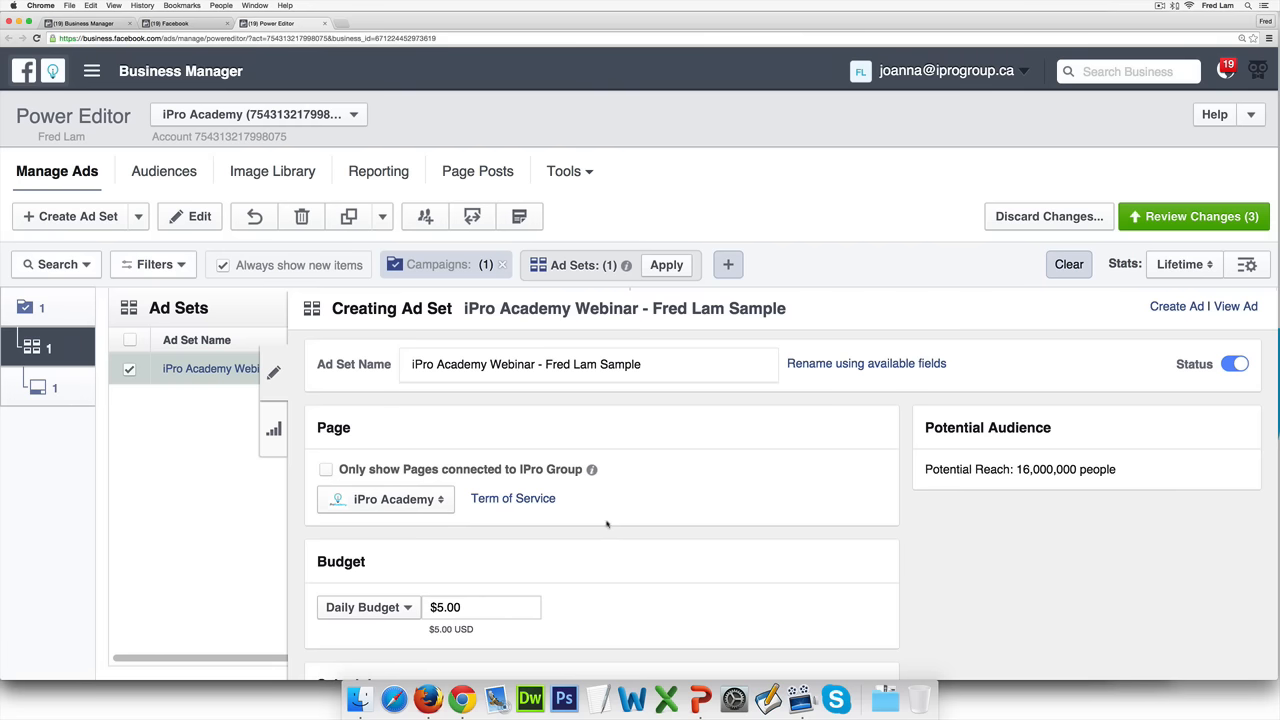
# - Edit the ad set's audience, replacing Canada with the United States as the targeted location
pyautogui.scroll(-2, 630, 527)
pyautogui.scroll(-3, 635, 525)
pyautogui.scroll(-6, 635, 520)
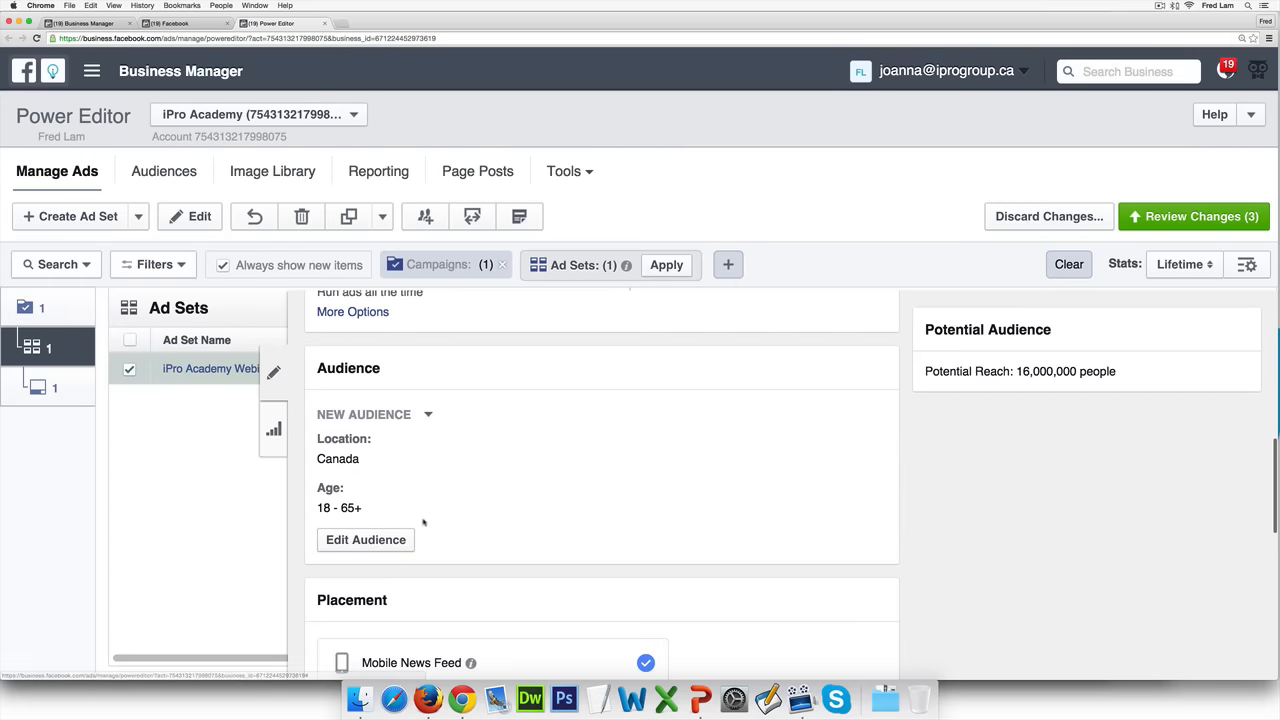
pyautogui.click(403, 543)
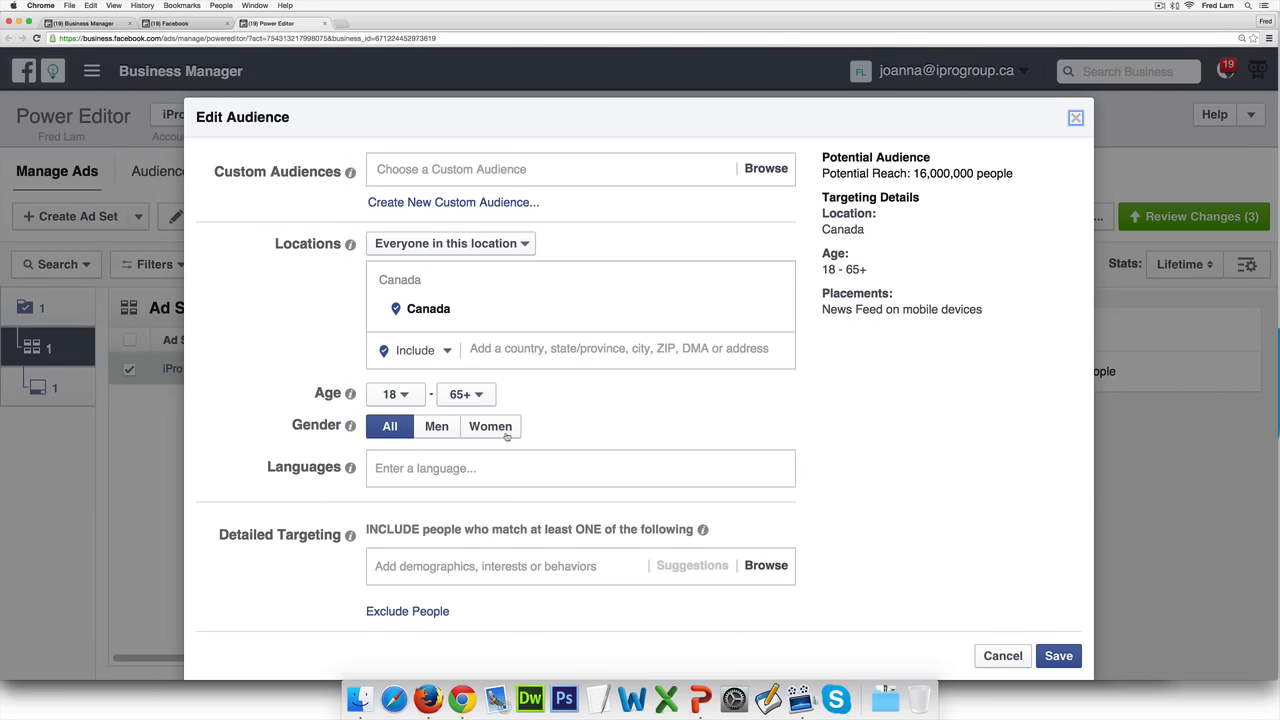
pyautogui.click(778, 311)
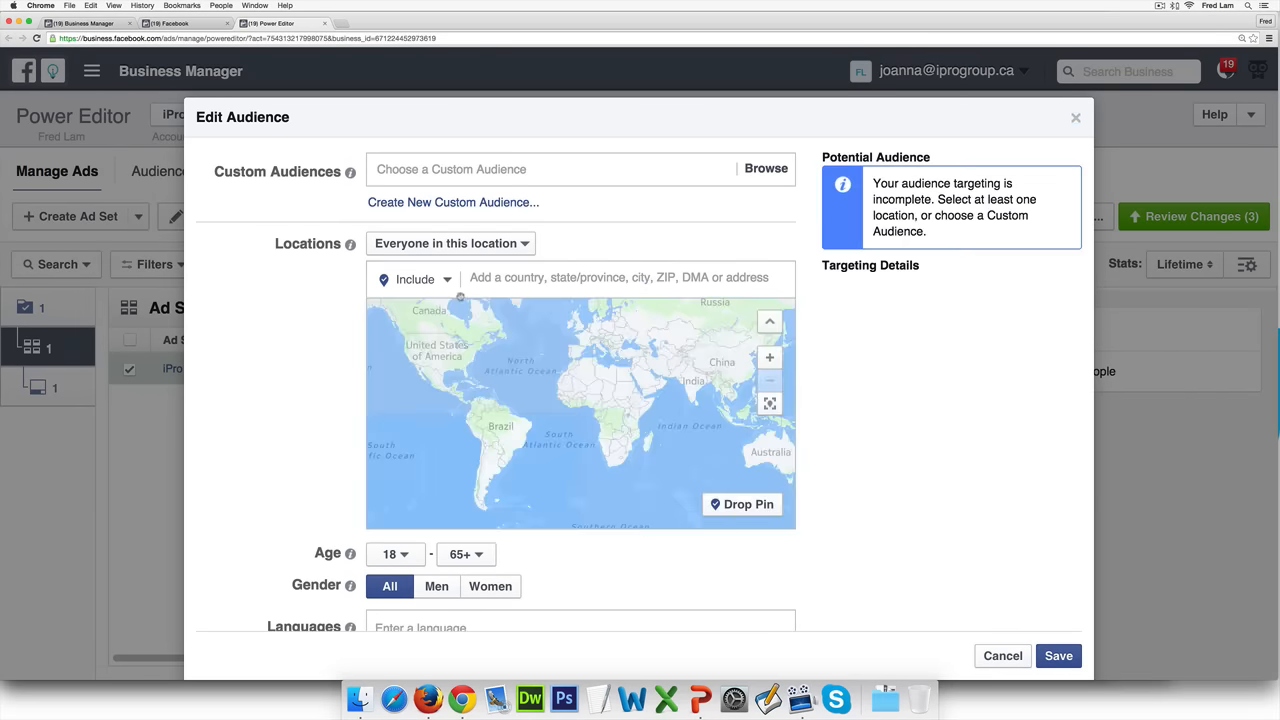
pyautogui.write('united states')
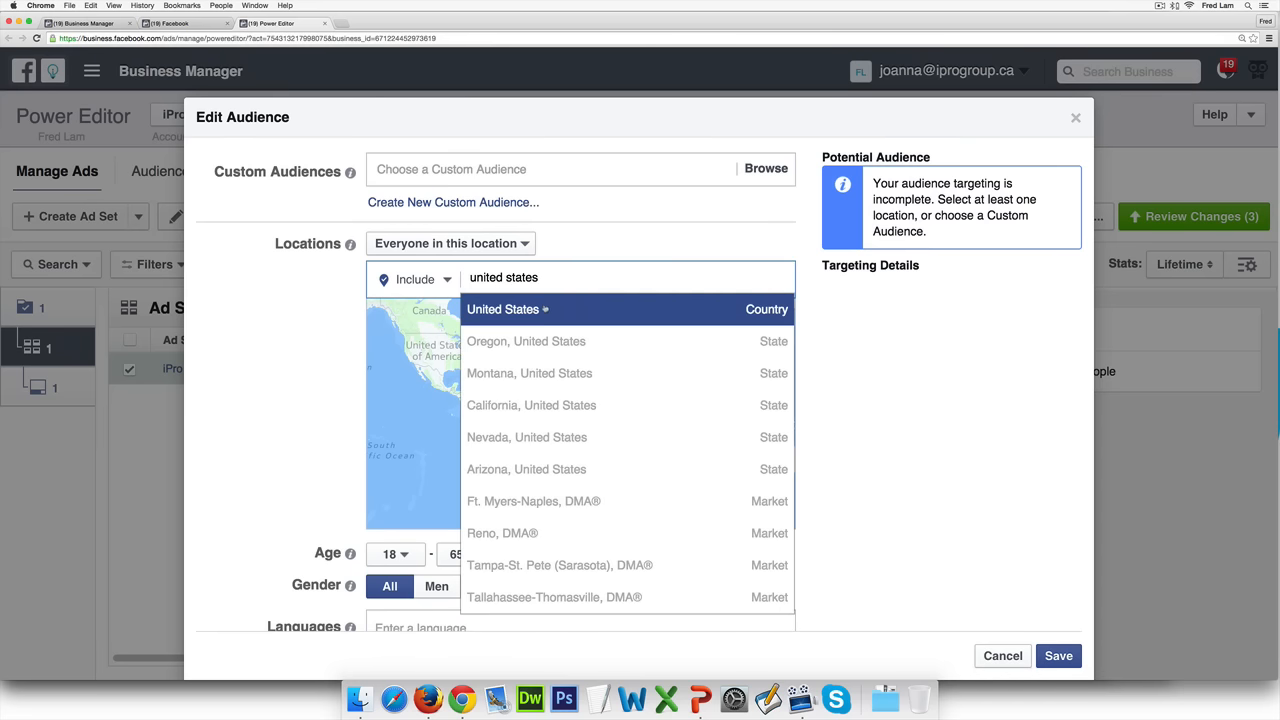
pyautogui.click(545, 309)
# - Set the audience's minimum age to 30
pyautogui.scroll(-5, 405, 368)
pyautogui.click(405, 368)
pyautogui.scroll(-3, 393, 292)
pyautogui.scroll(-1, 393, 297)
pyautogui.click(393, 292)
pyautogui.scroll(-1, 586, 397)
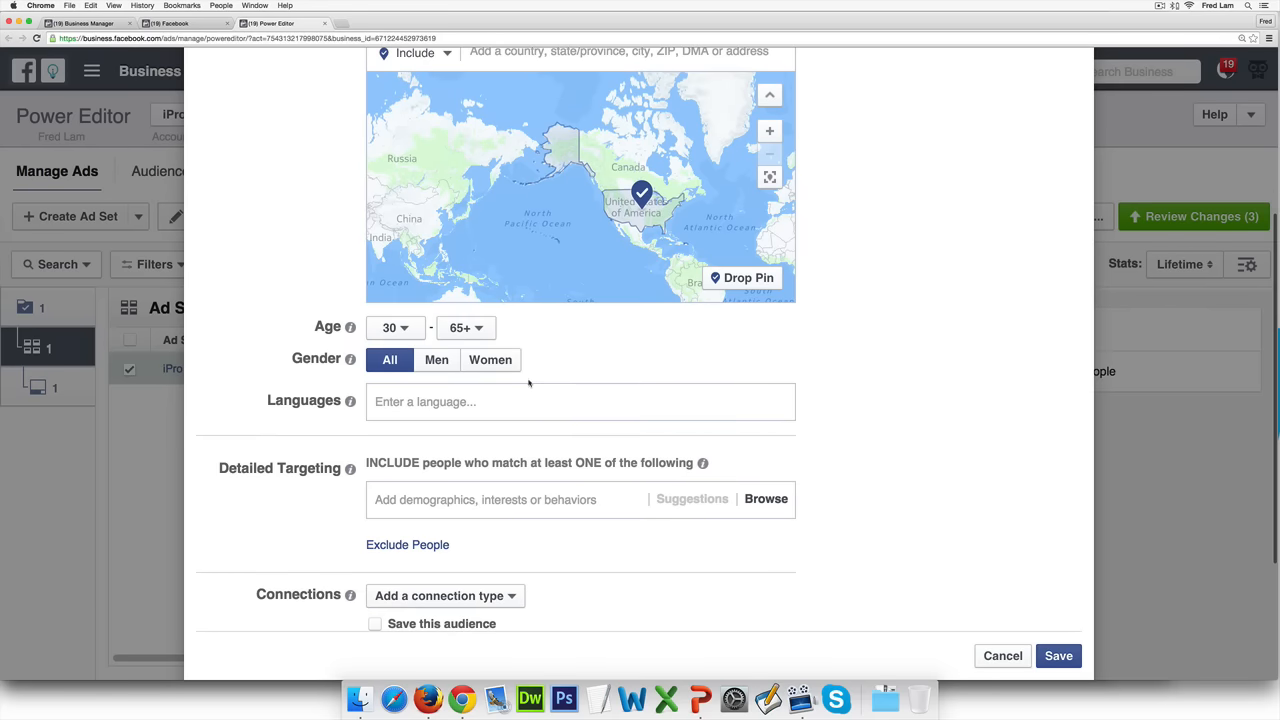
# - Add English (All) as the audience's language
pyautogui.click(530, 401)
pyautogui.write('e')
pyautogui.click(529, 434)
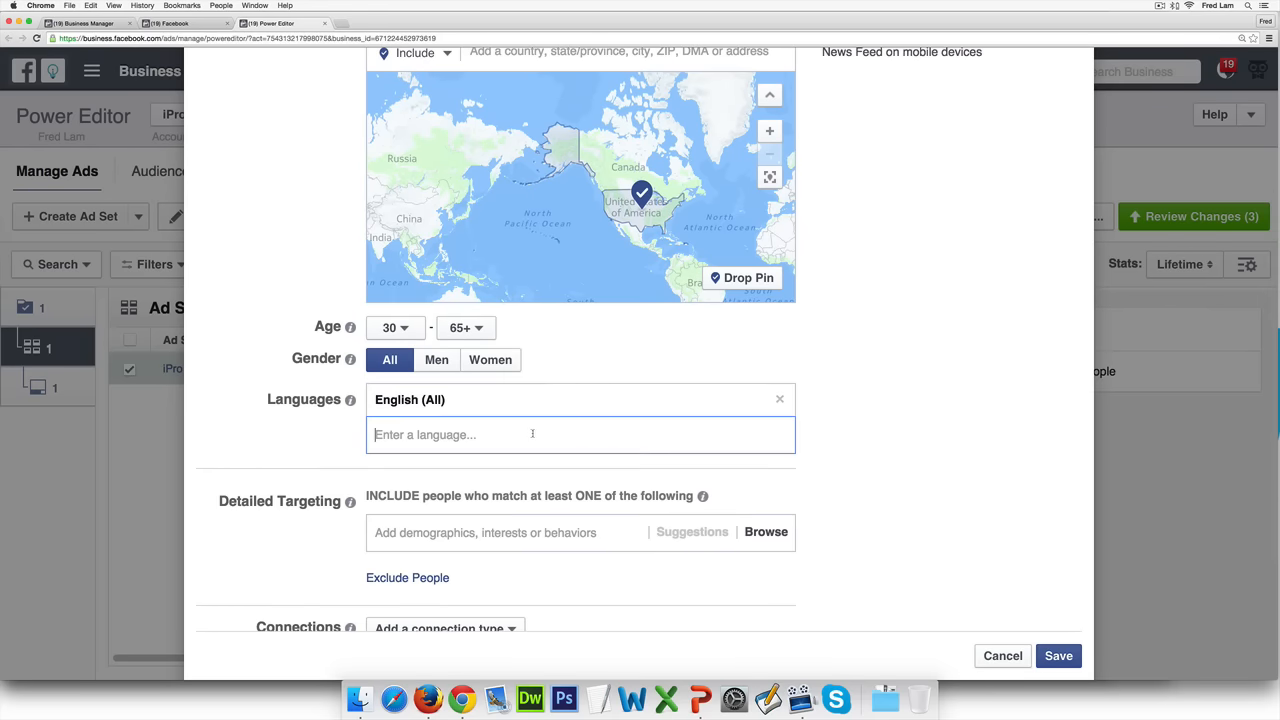
# - Add the Entrepreneurship interest to the audience's detailed targeting
pyautogui.scroll(-3, 325, 428)
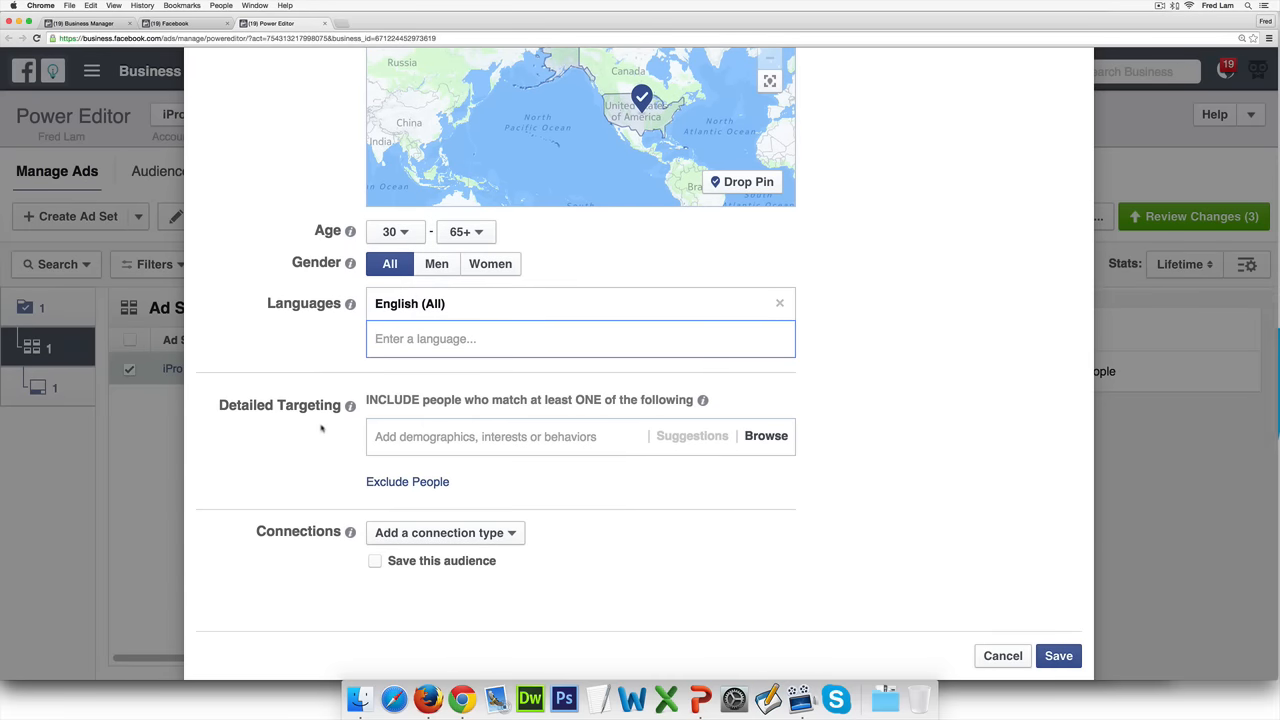
pyautogui.scroll(-1, 318, 434)
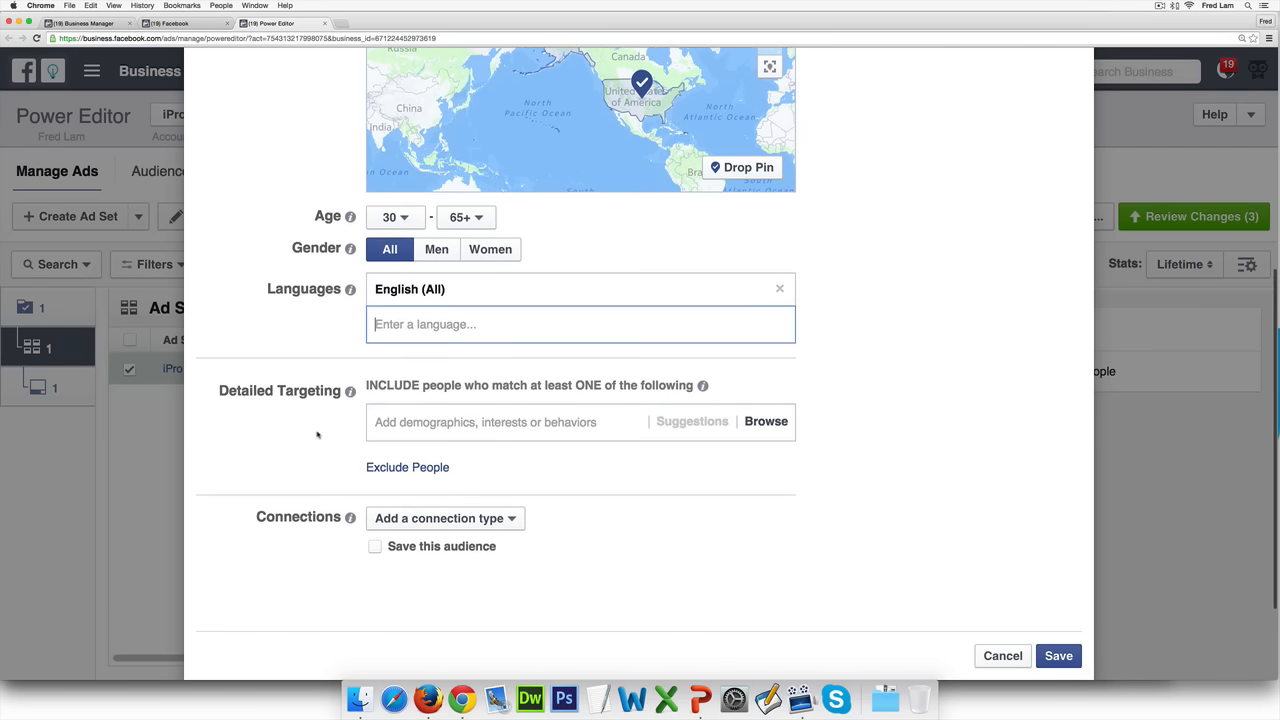
pyautogui.click(432, 405)
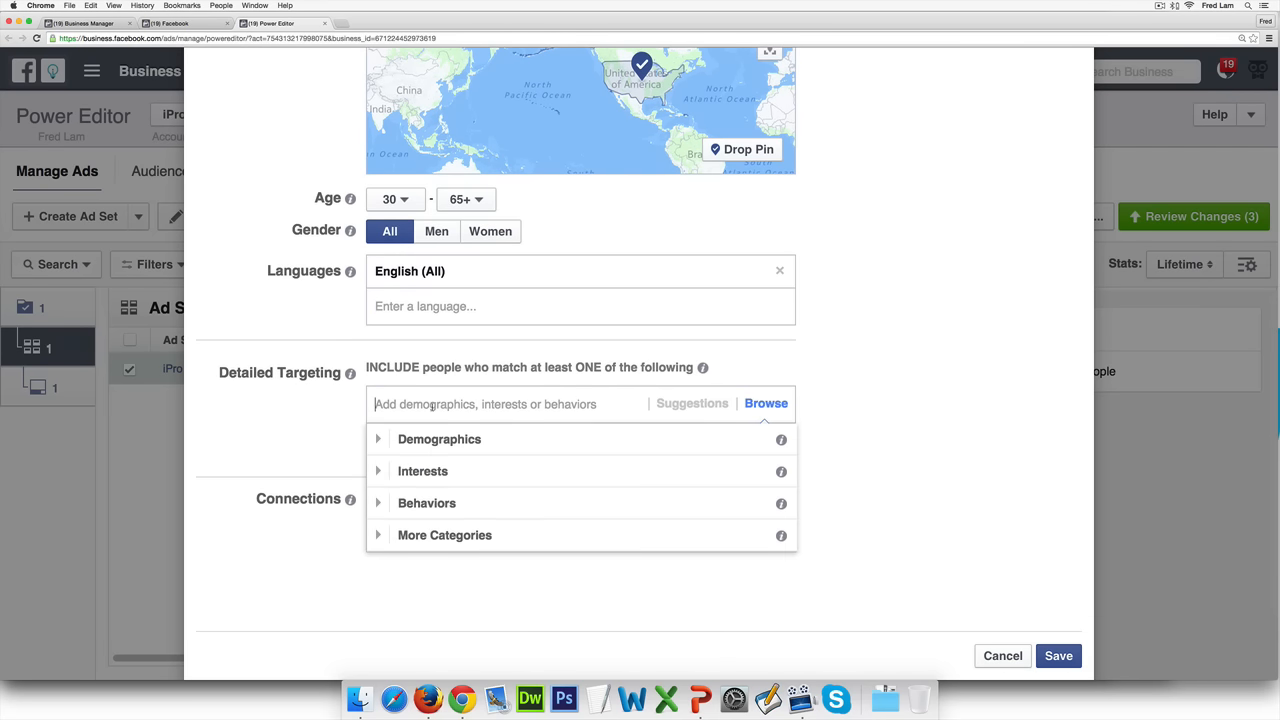
pyautogui.write('ent')
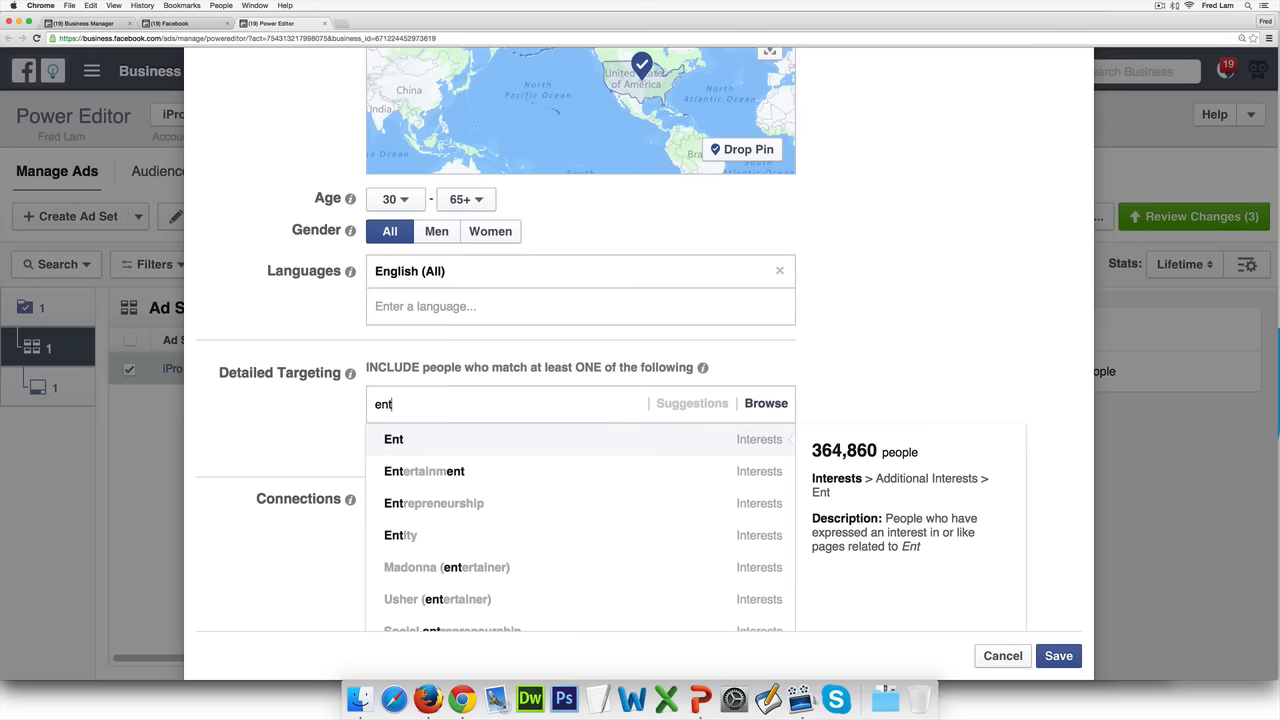
pyautogui.click(492, 503)
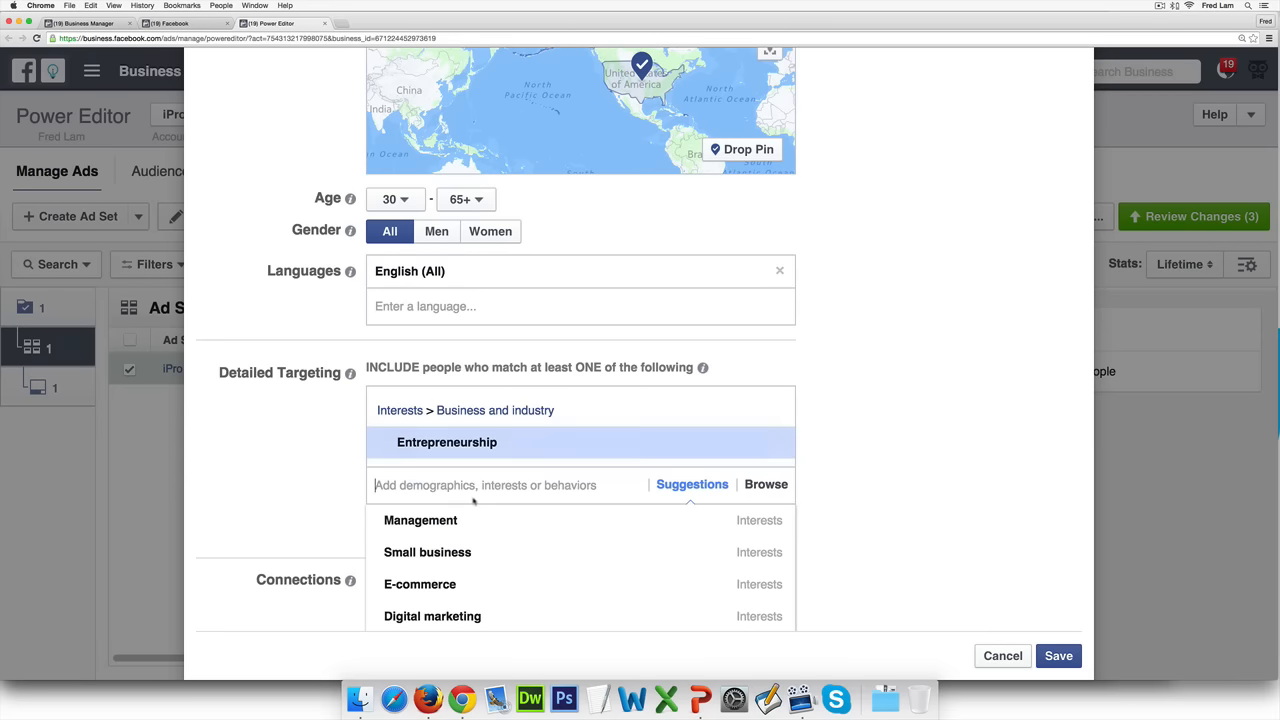
pyautogui.click(888, 328)
pyautogui.scroll(-5, 888, 328)
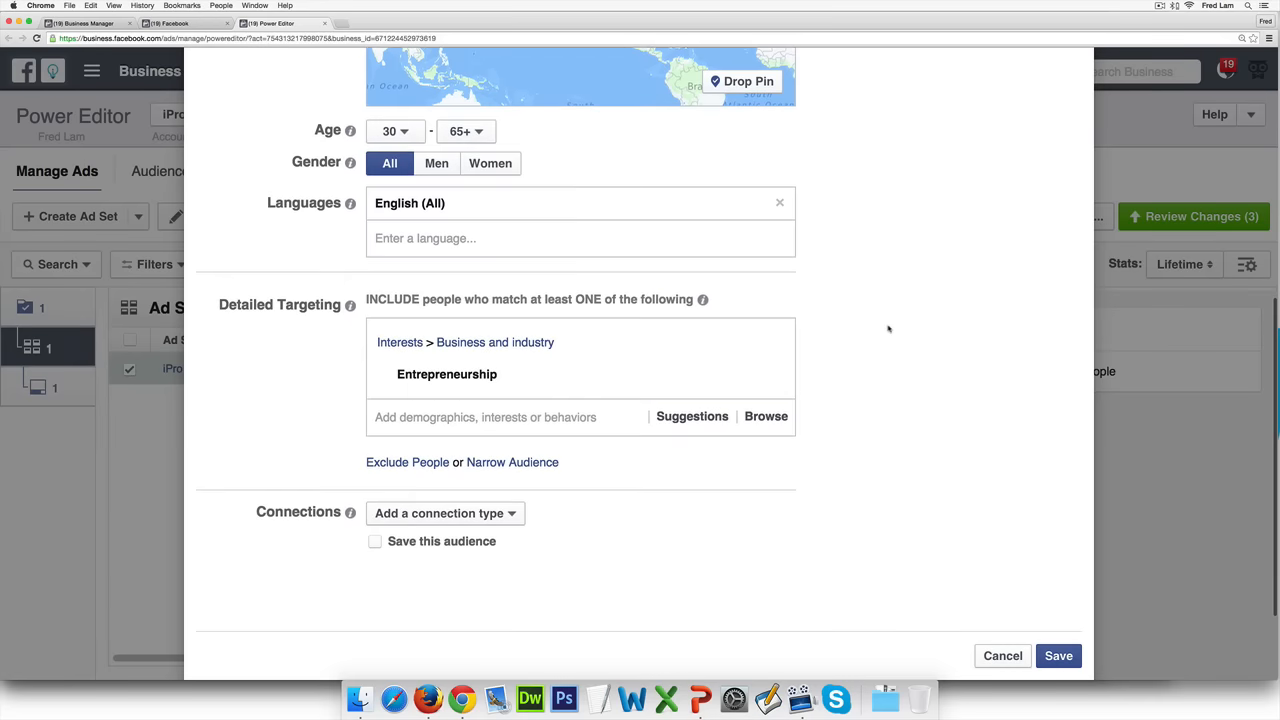
pyautogui.scroll(10, 997, 503)
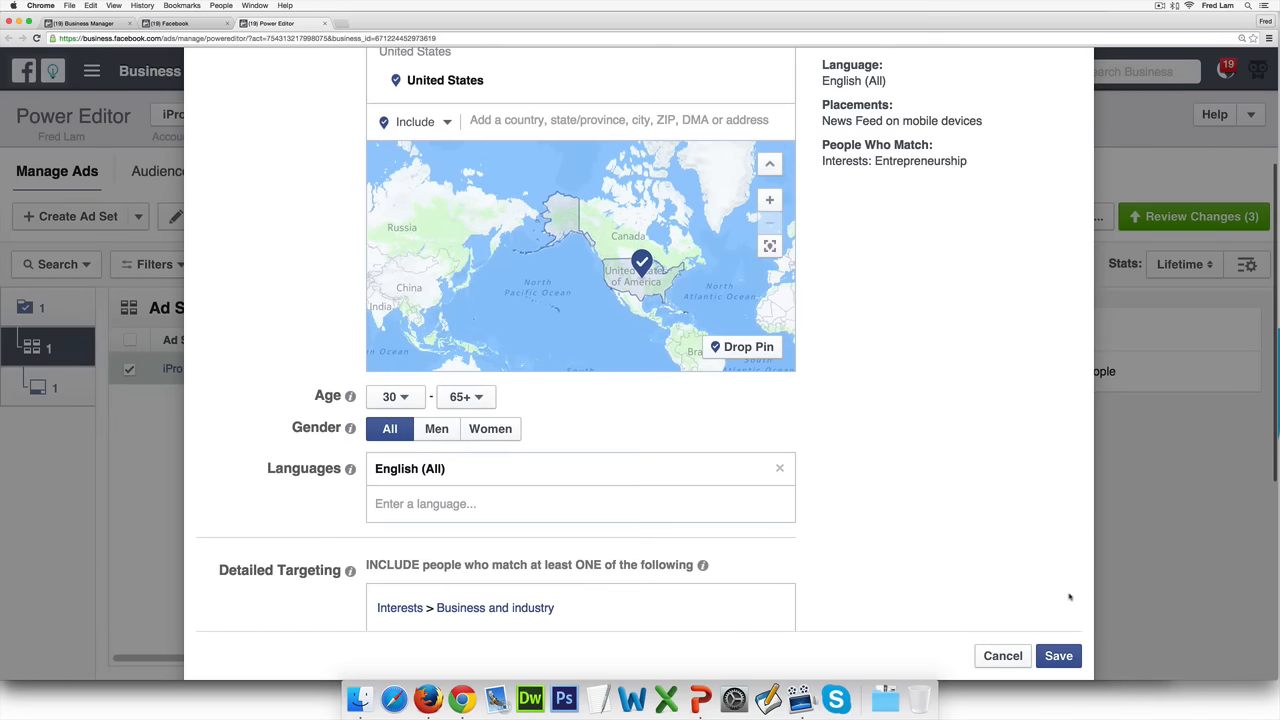
# - Save the audience changes and open the campaign's ad for editing
pyautogui.click(1064, 656)
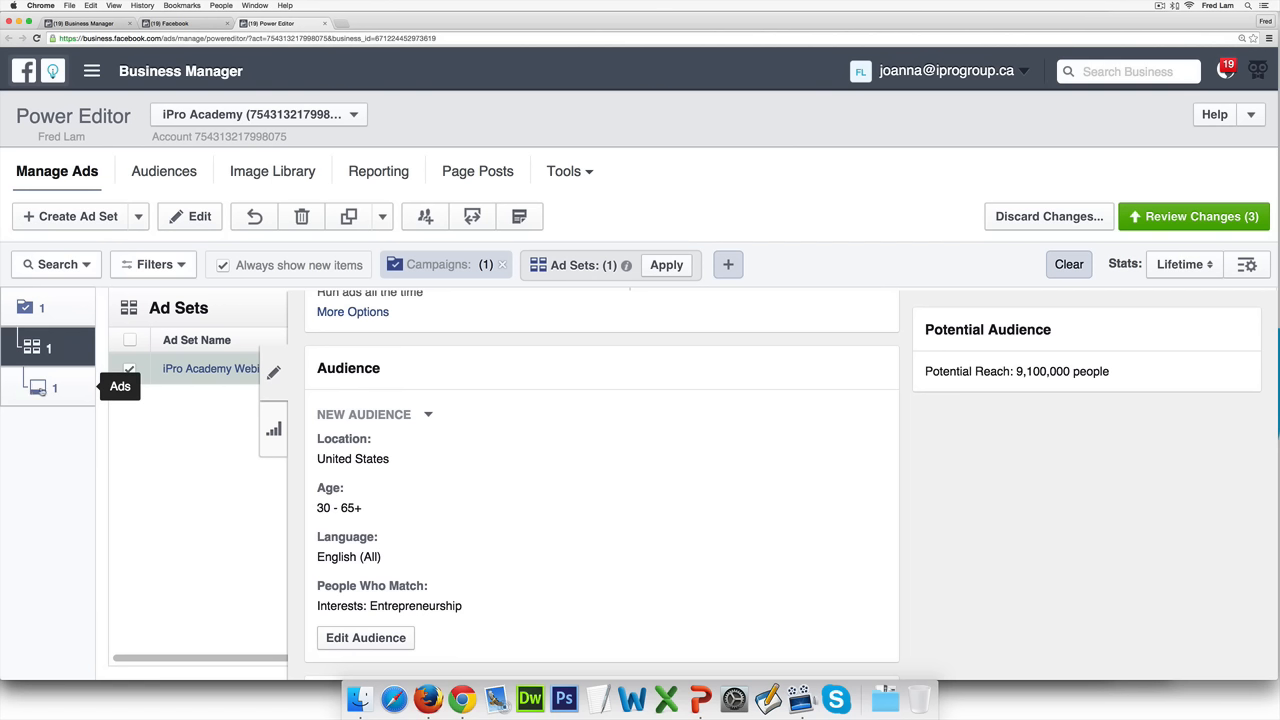
pyautogui.click(40, 387)
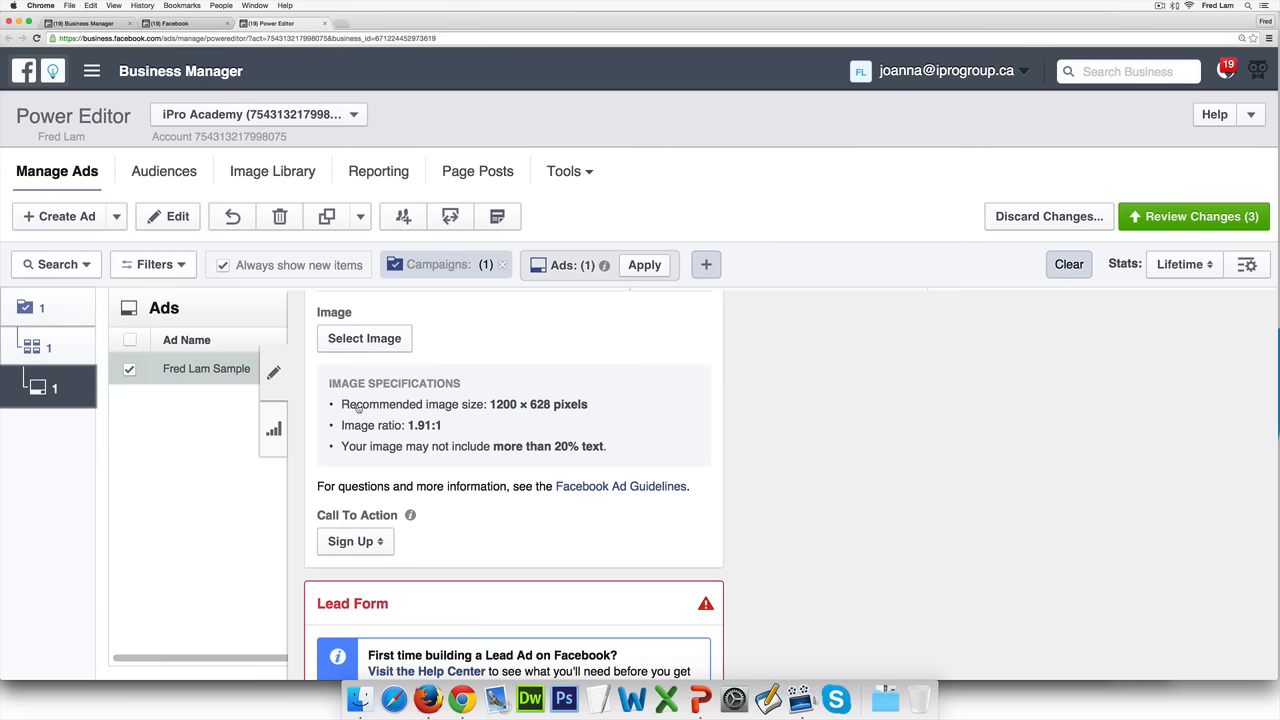
pyautogui.scroll(5, 617, 428)
pyautogui.scroll(5, 617, 428)
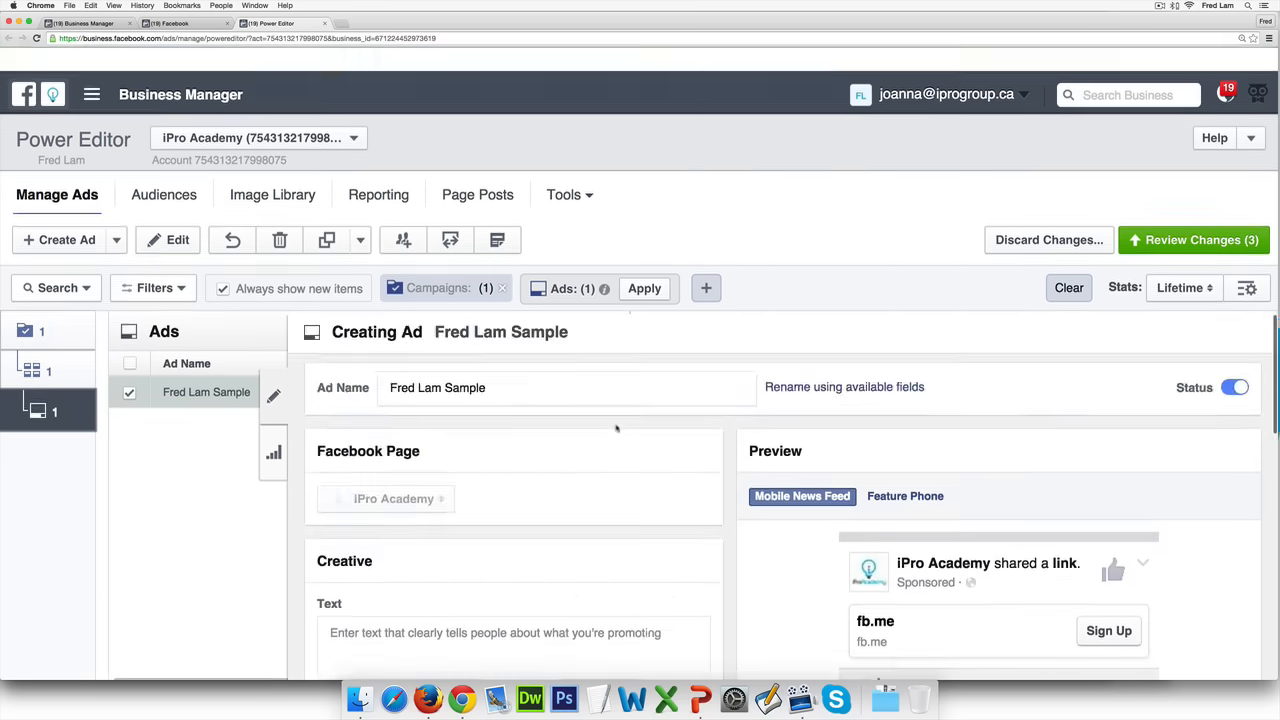
pyautogui.scroll(-2, 617, 428)
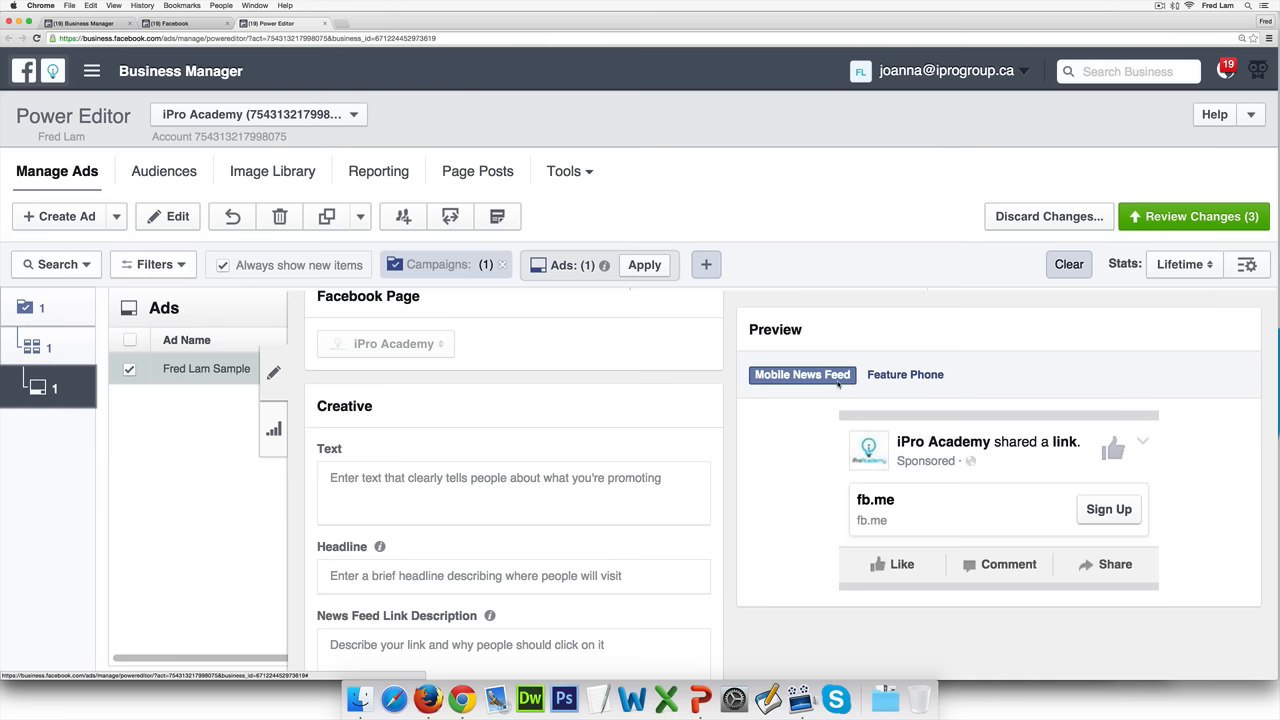
# - Begin the ad's text with "[Free Webinar] Sign up" followed by the presenter's full name
pyautogui.click(630, 475)
pyautogui.scroll(-1, 629, 432)
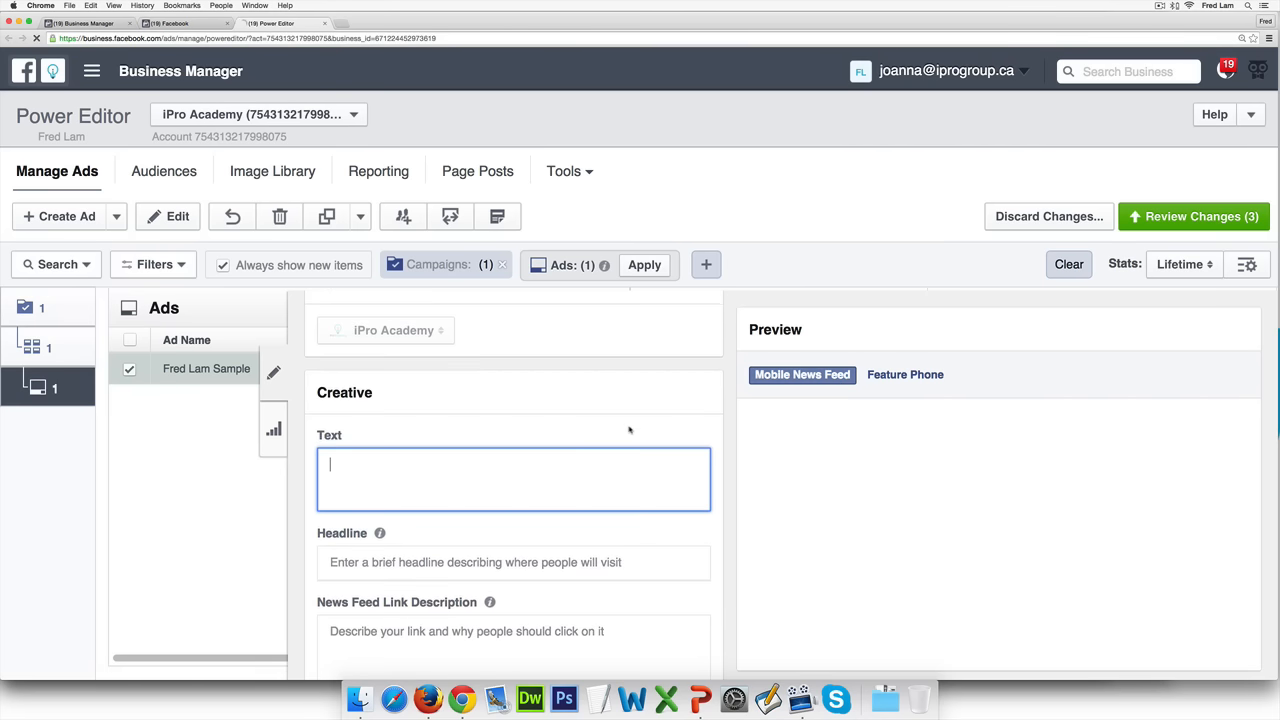
pyautogui.write('[Fre')
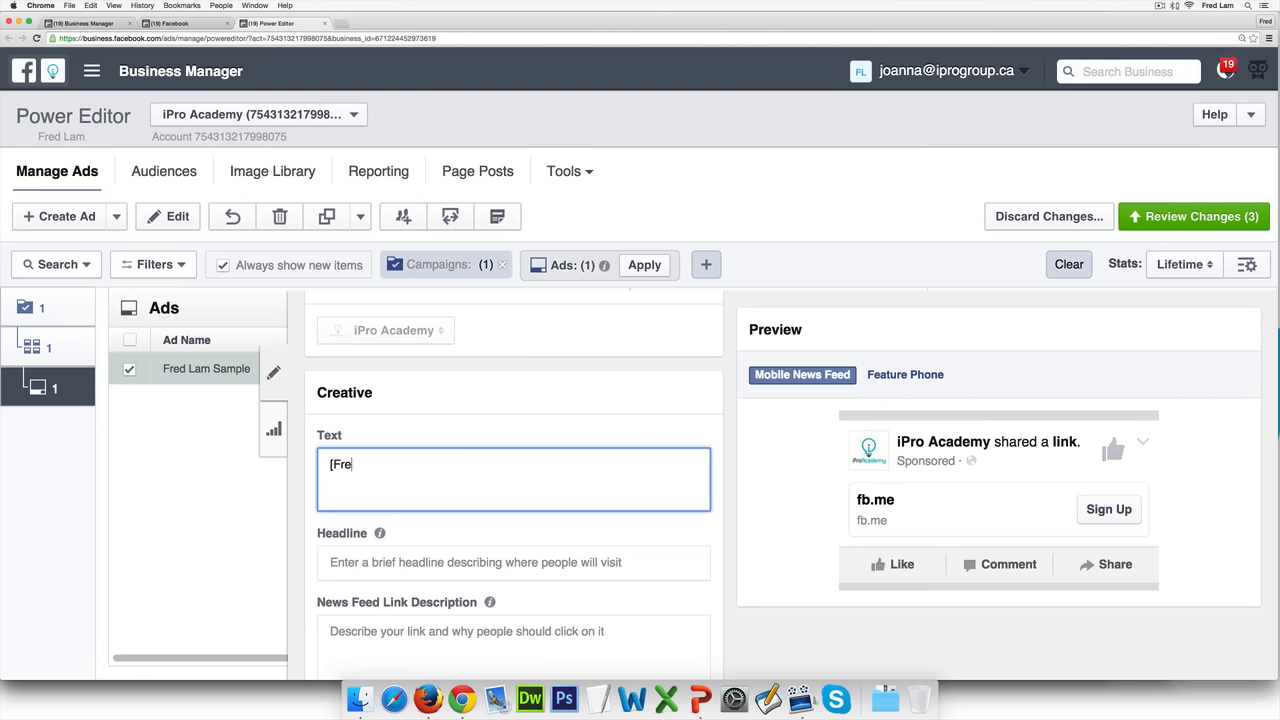
pyautogui.write('e Webinar] Sing')
pyautogui.press('BackSpace')
pyautogui.press('BackSpace')
pyautogui.write('gb')
pyautogui.press('BackSpace')
pyautogui.press('BackSpace')
pyautogui.write('n upf to')
pyautogui.press('BackSpace')
pyautogui.press('BackSpace')
pyautogui.press('BackSpace')
pyautogui.press('BackSpace')
pyautogui.write('Fred L')
pyautogui.write('m')
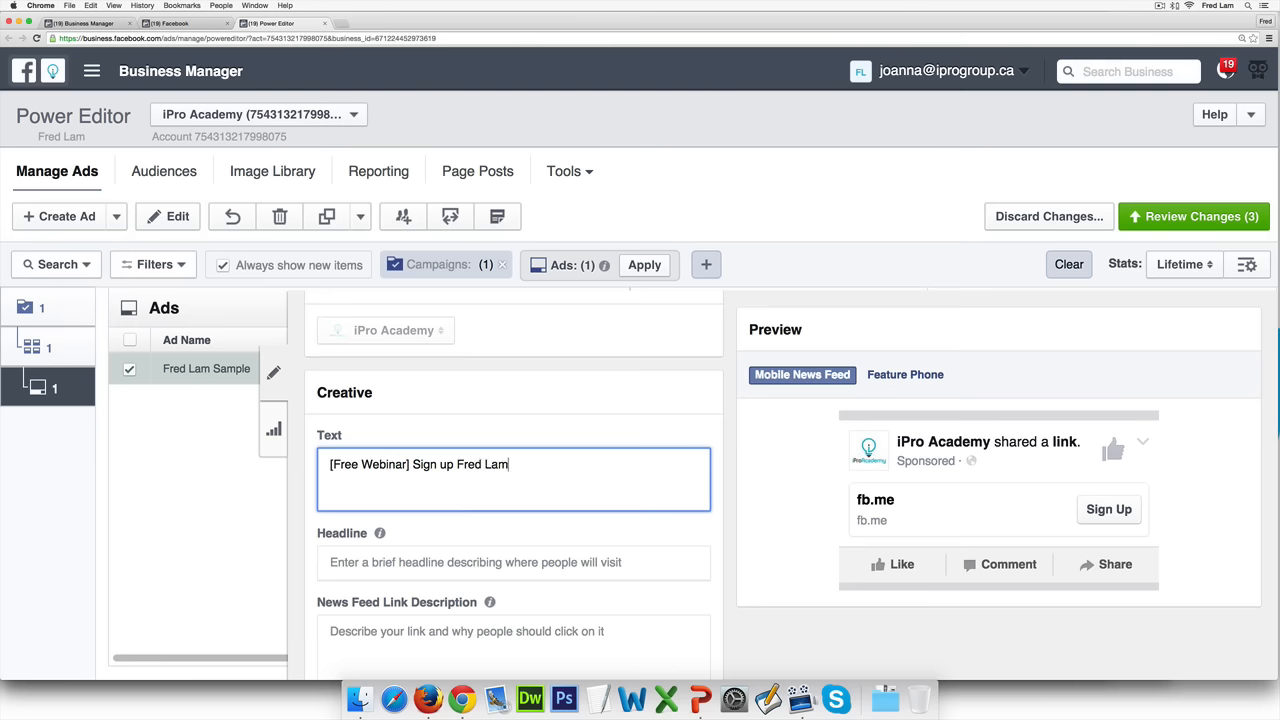
# - Continue the ad text with "'s 3-part traffic workshop and learn how you can drive ultra-targeted traffic for pennies on the dollar..."
pyautogui.write("'s 3-par")
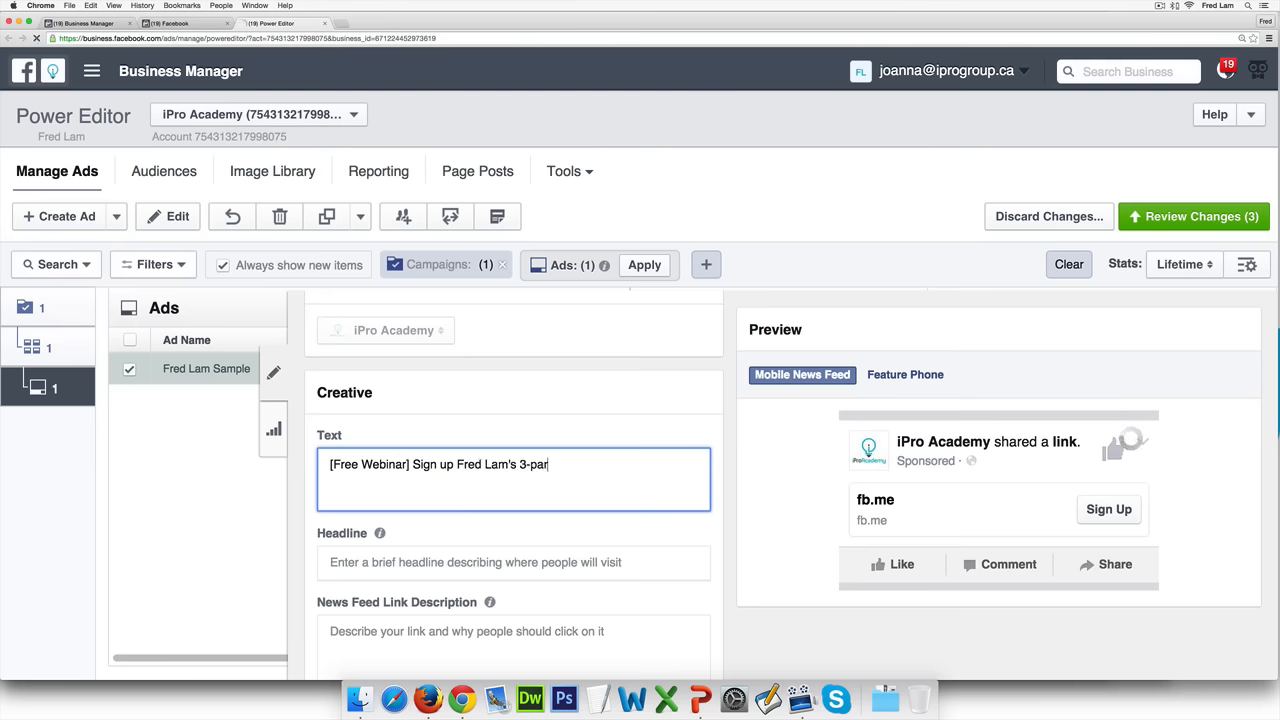
pyautogui.write('t traffic worksh')
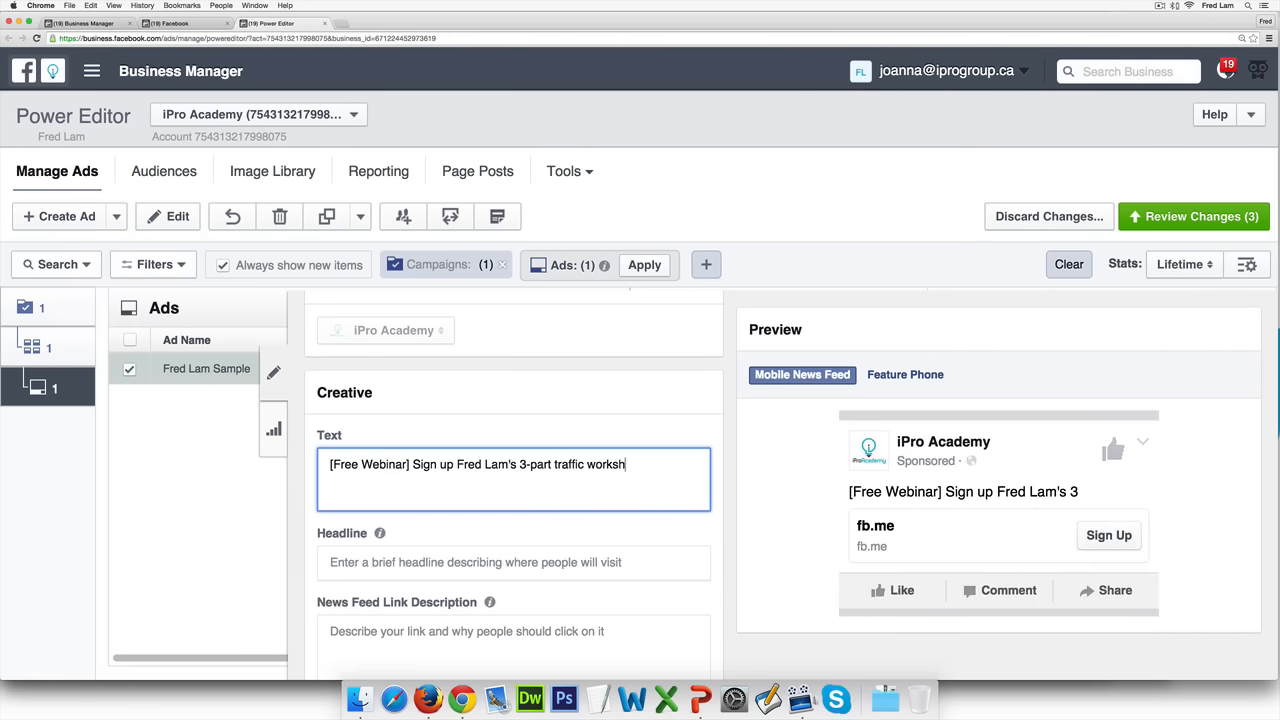
pyautogui.write('op and learn how you can drive ultra-targeted')
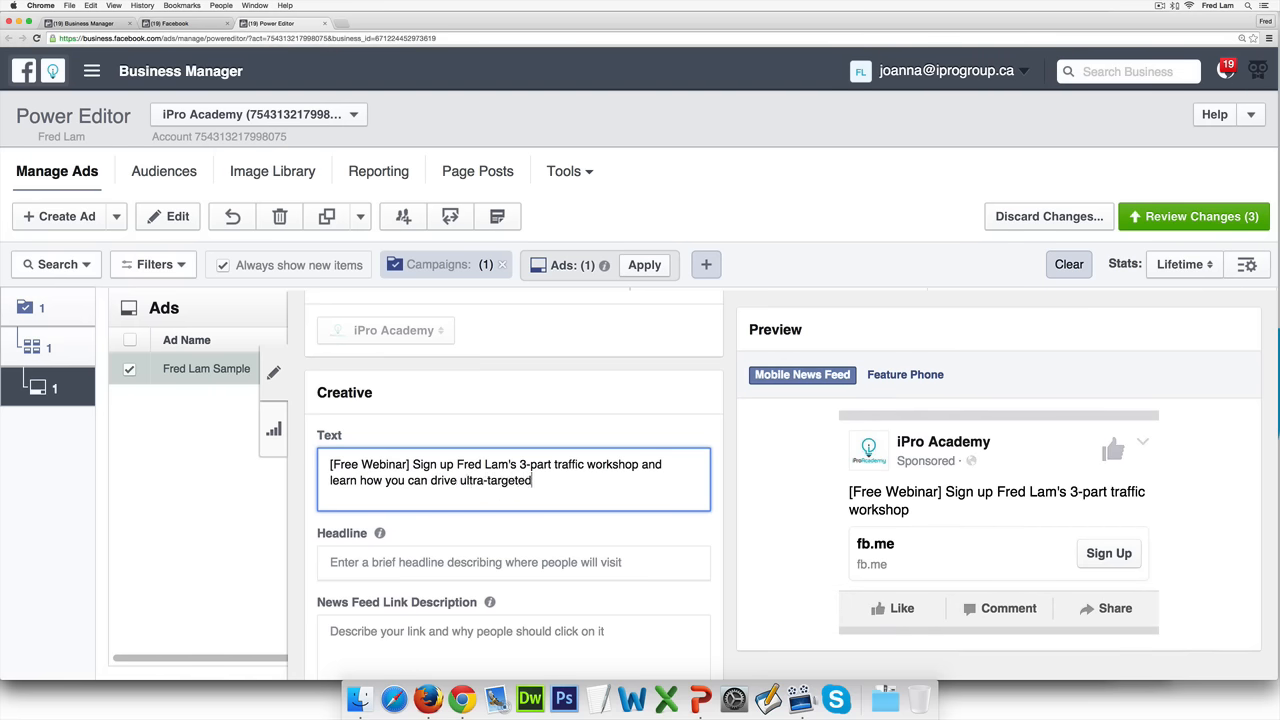
pyautogui.write(' traffic for pennies on the dollar...')
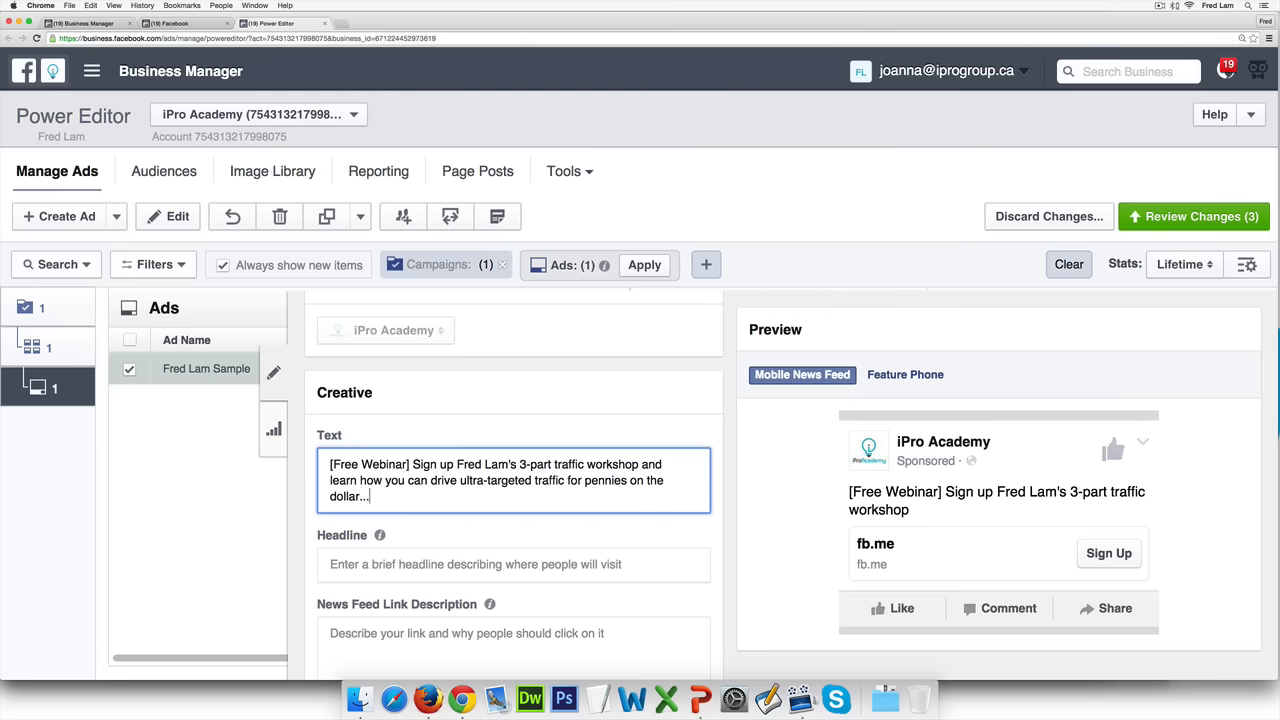
pyautogui.click(649, 535)
pyautogui.scroll(-1, 649, 535)
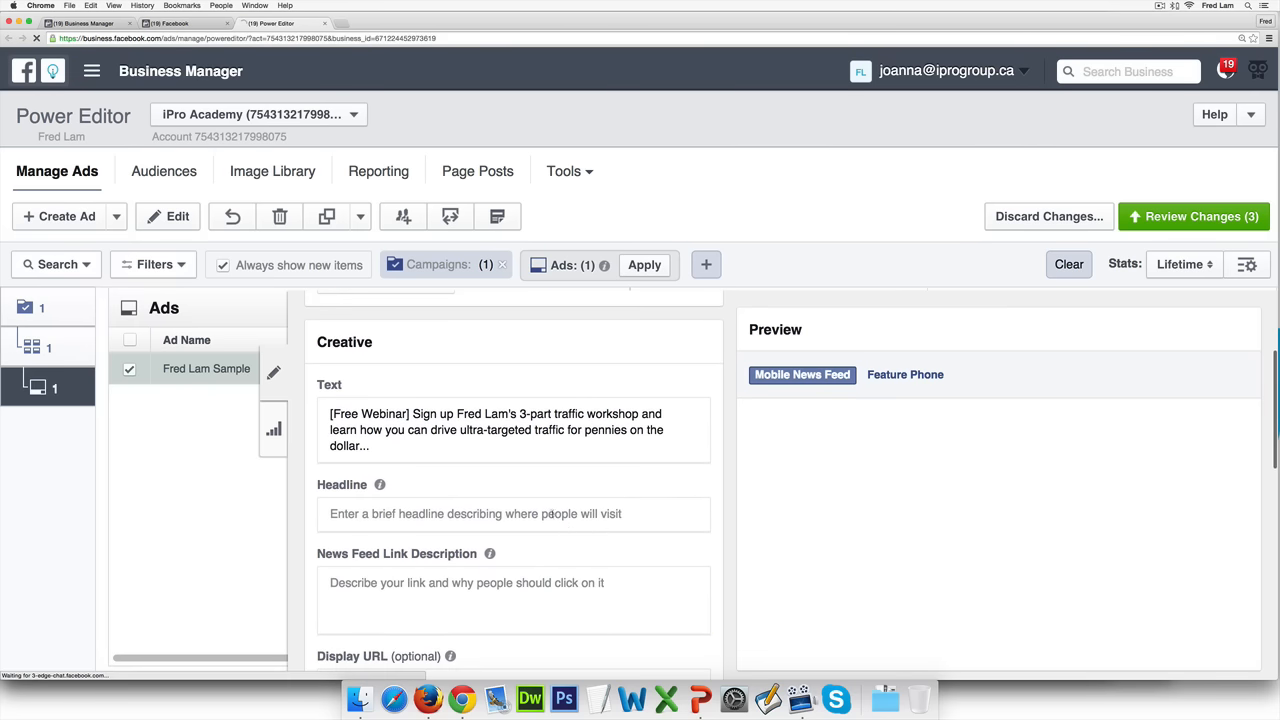
# - Replace the ad text's closing ellipsis with ". Simple tap the sign up button below. You don't even need to visit my website to register."
pyautogui.click(551, 513)
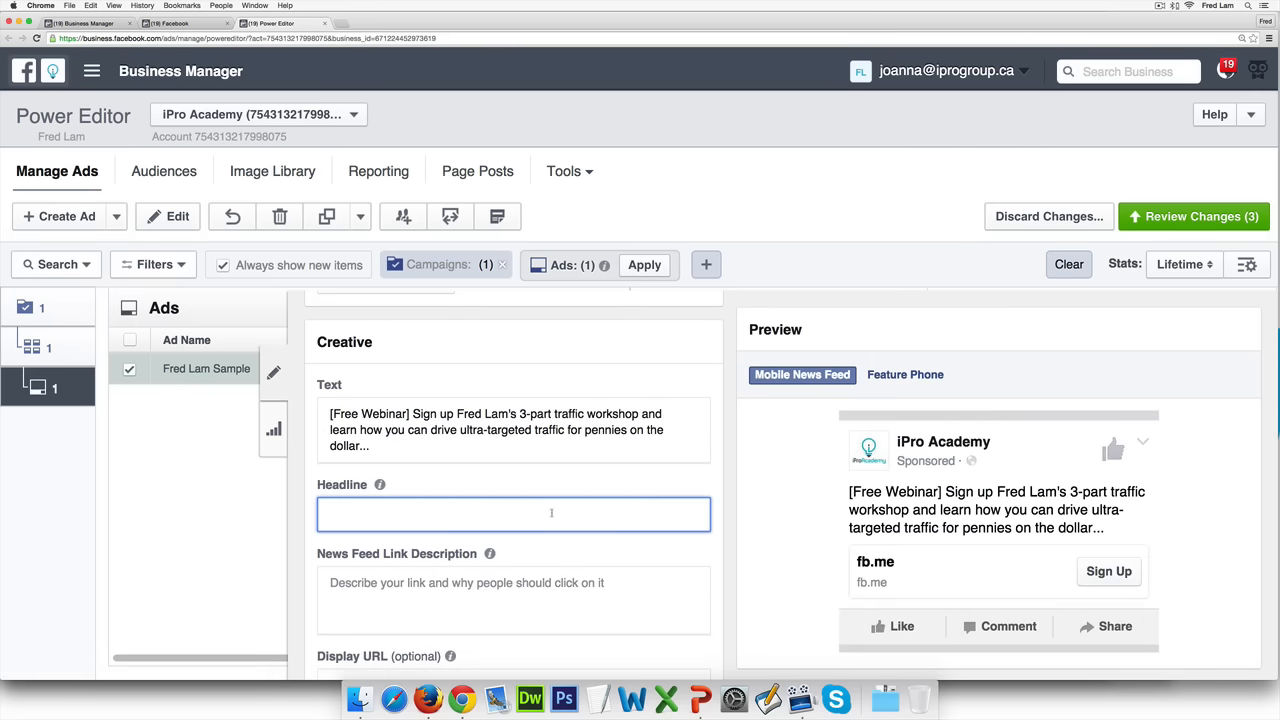
pyautogui.hotkey('shift', 'Tab')
pyautogui.write('Simple tab')
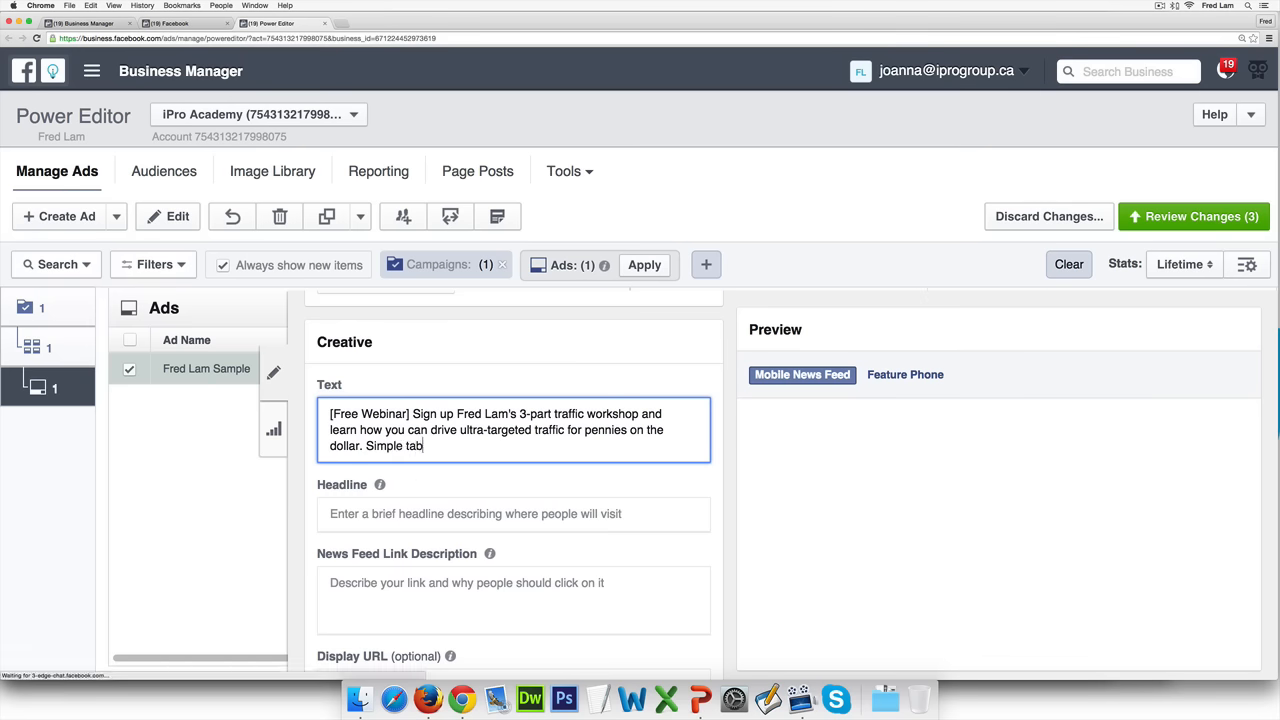
pyautogui.press('BackSpace')
pyautogui.write('p the wu')
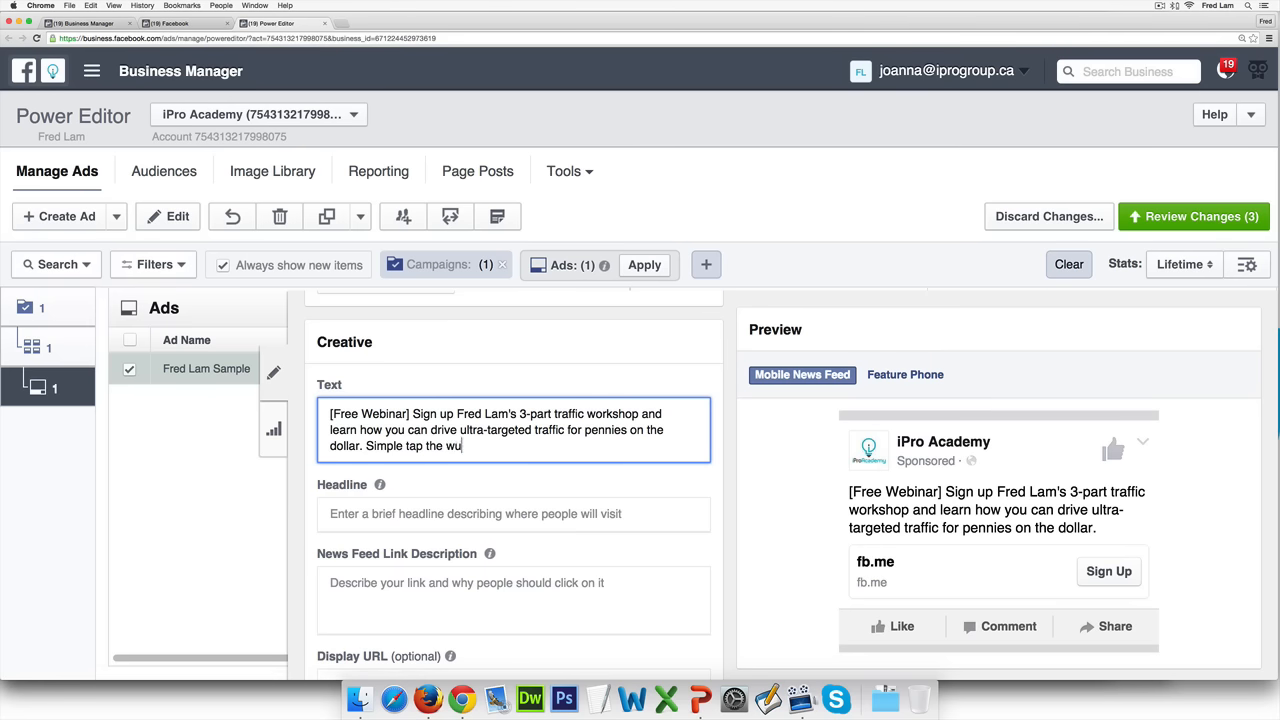
pyautogui.press('BackSpace')
pyautogui.press('BackSpace')
pyautogui.write('sign up button below, you')
pyautogui.press('BackSpace')
pyautogui.press('BackSpace')
pyautogui.press('BackSpace')
pyautogui.press('BackSpace')
pyautogui.press('BackSpace')
pyautogui.write(". You don't even need to vidi")
pyautogui.press('BackSpace')
pyautogui.press('BackSpace')
pyautogui.write('sit my website to regs')
pyautogui.press('BackSpace')
pyautogui.write('ister.')
pyautogui.press('Tab')
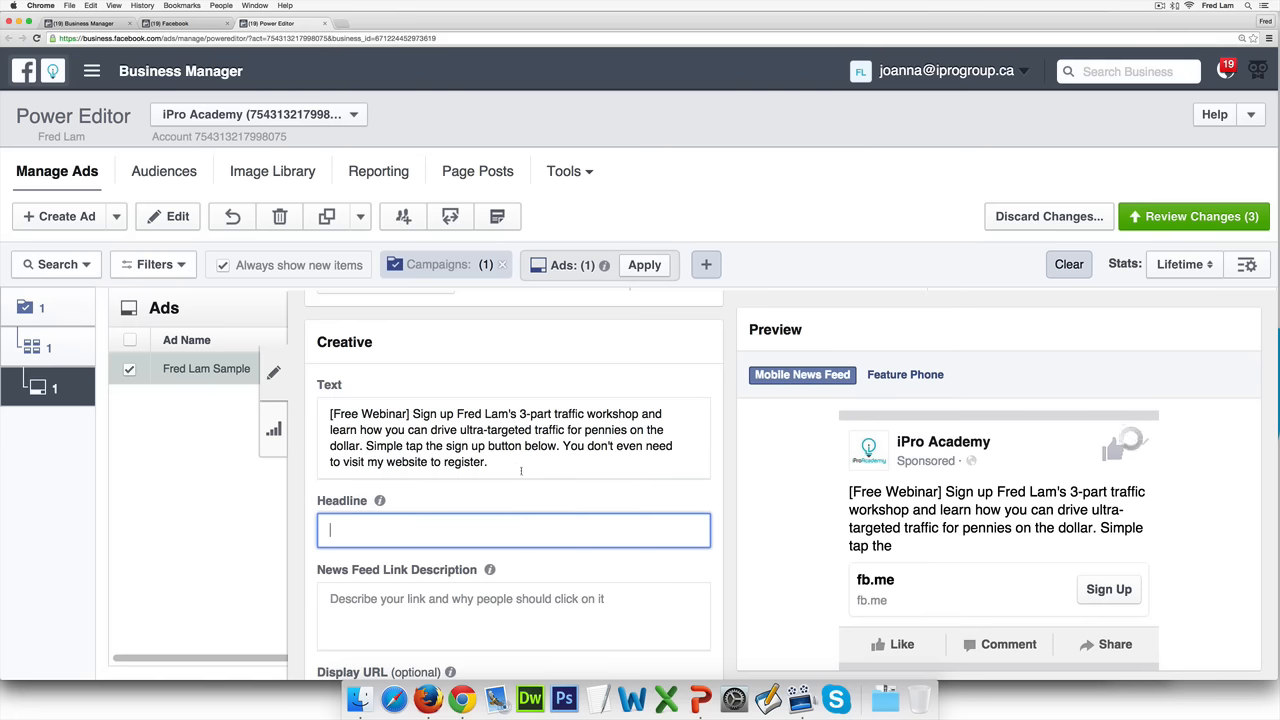
# - Enter "Sign up for this free webinar training now" as the ad's headline
pyautogui.scroll(-1, 517, 468)
pyautogui.write('[F')
pyautogui.press('BackSpace')
pyautogui.press('BackSpace')
pyautogui.write('Sign up for')
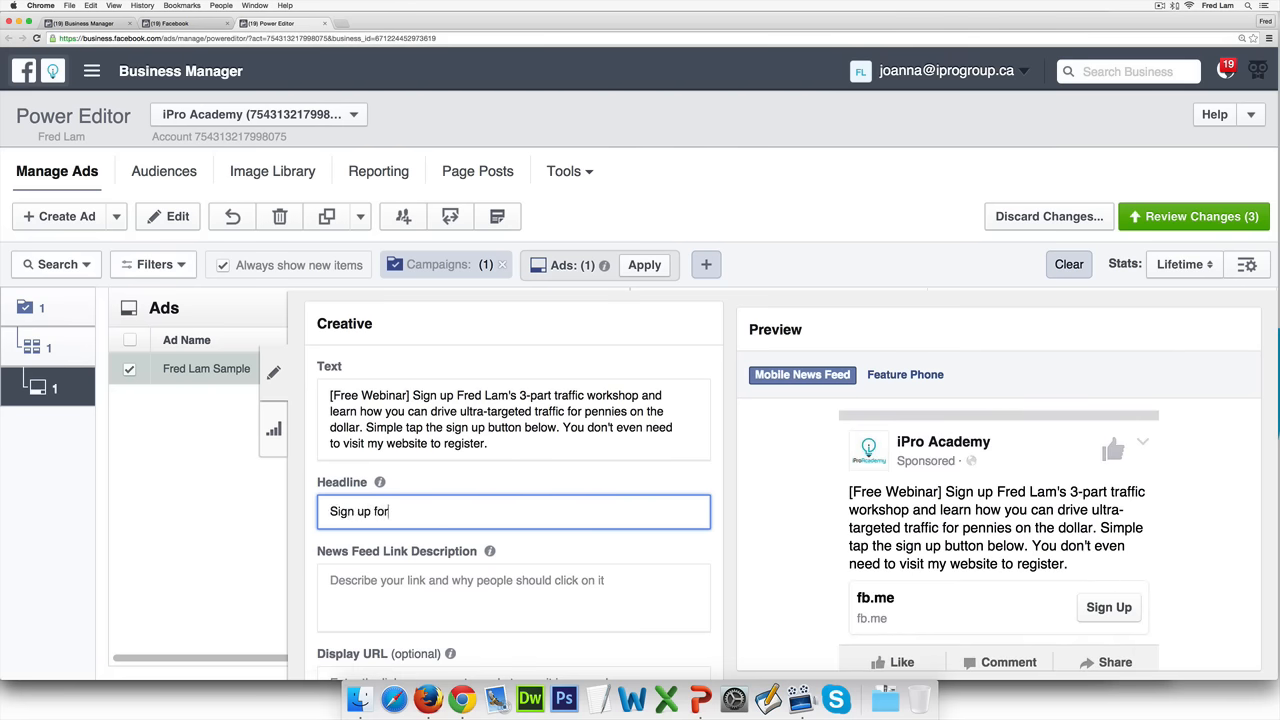
pyautogui.write(' this free webinar training now')
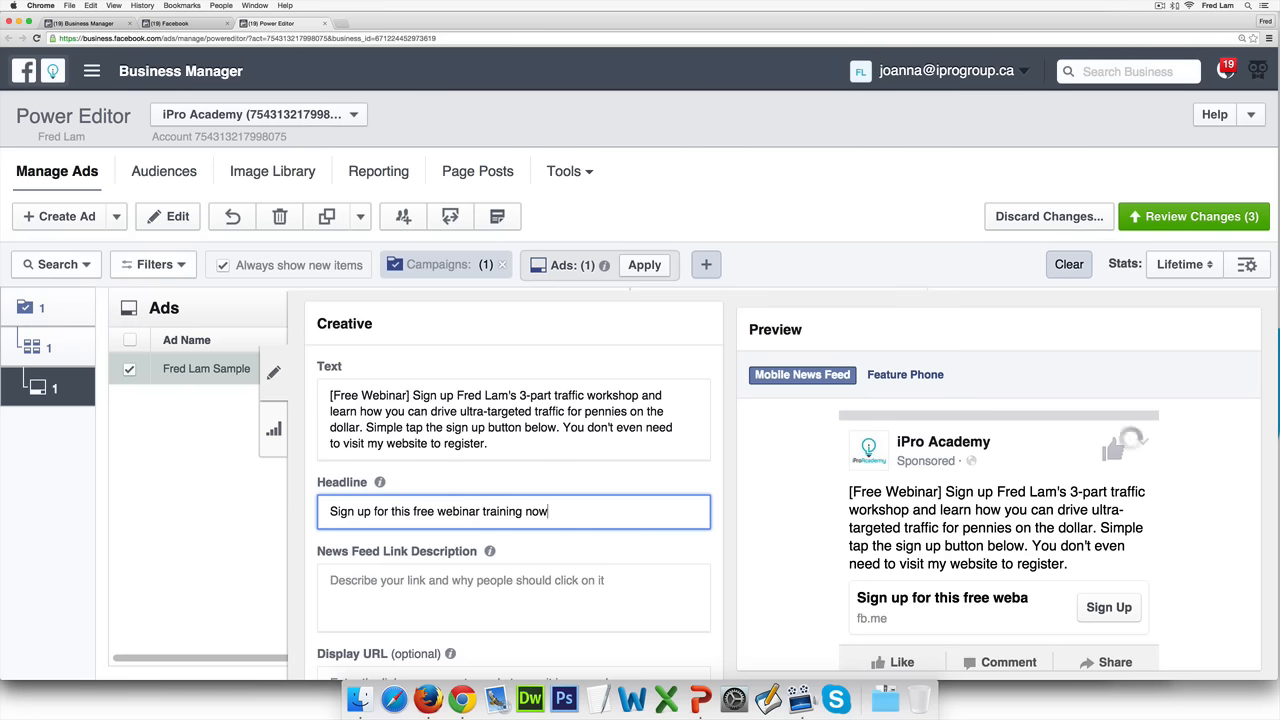
# - Replace the ad's headline with "Sign Up Now"
pyautogui.hotkey('ctrl', 'a')
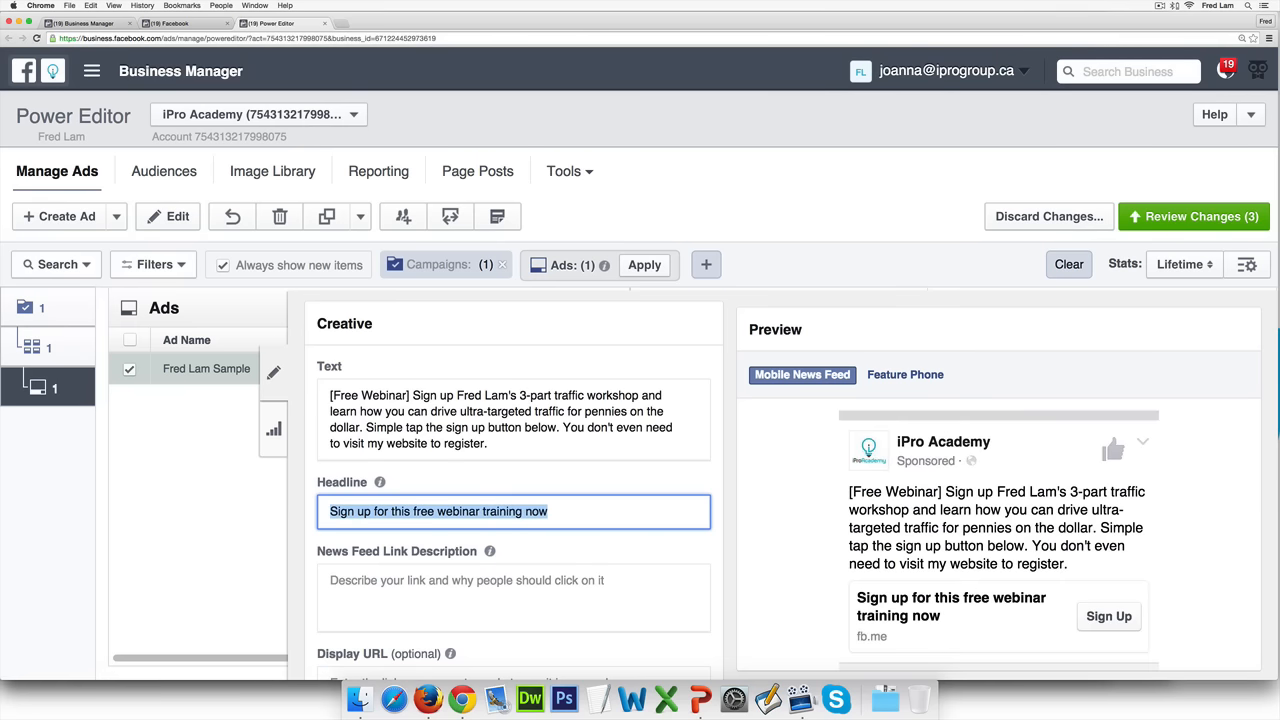
pyautogui.write('Fred')
pyautogui.press('BackSpace')
pyautogui.press('BackSpace')
pyautogui.press('BackSpace')
pyautogui.press('BackSpace')
pyautogui.write('Sig')
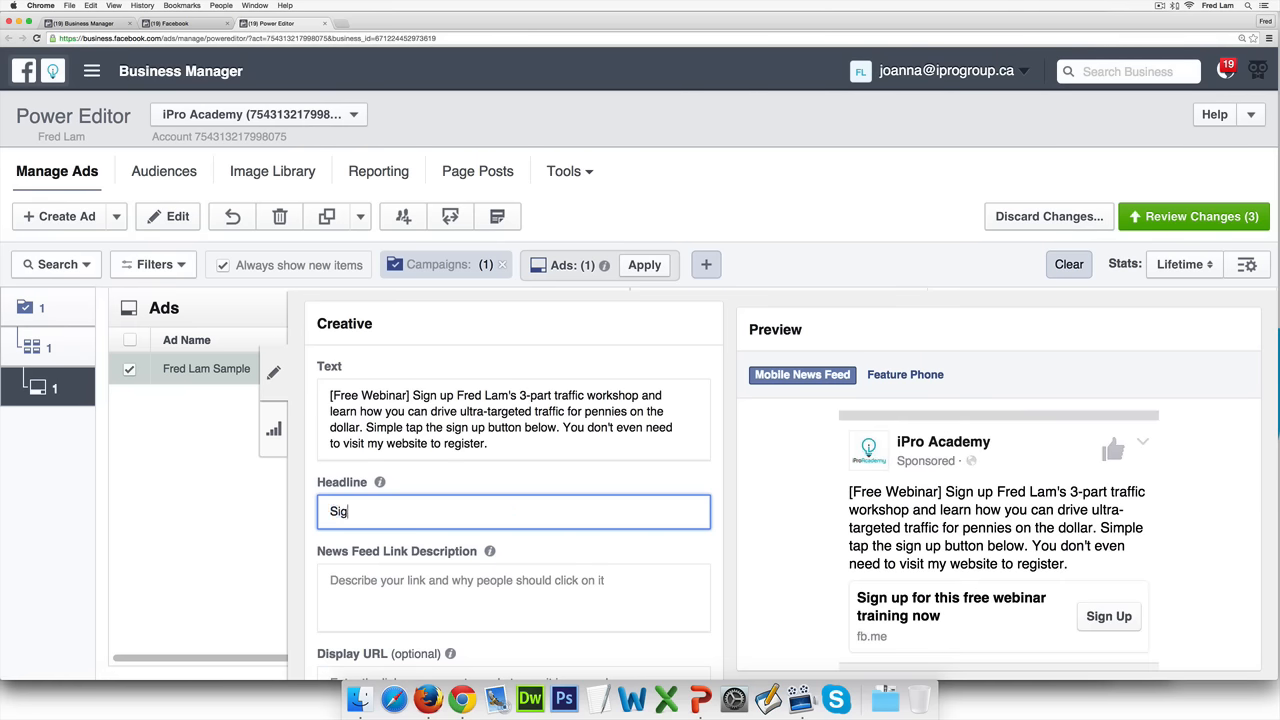
pyautogui.write('n Up Now')
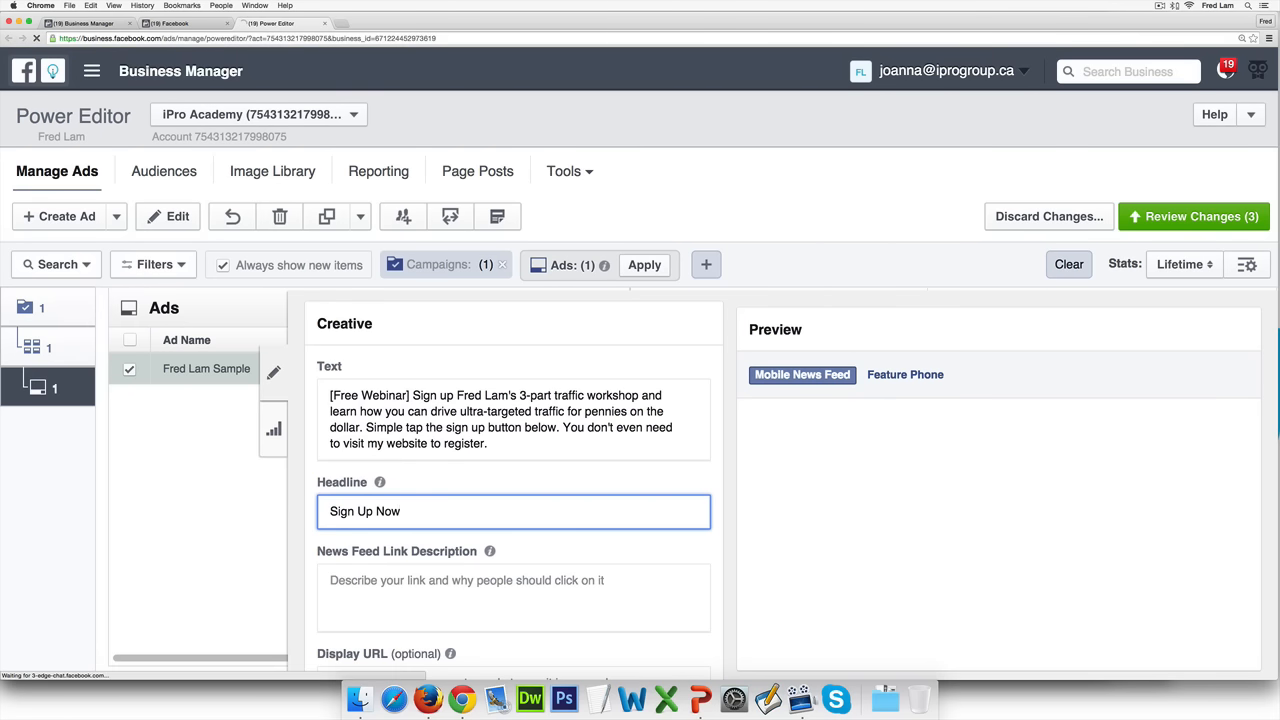
pyautogui.press('Tab')
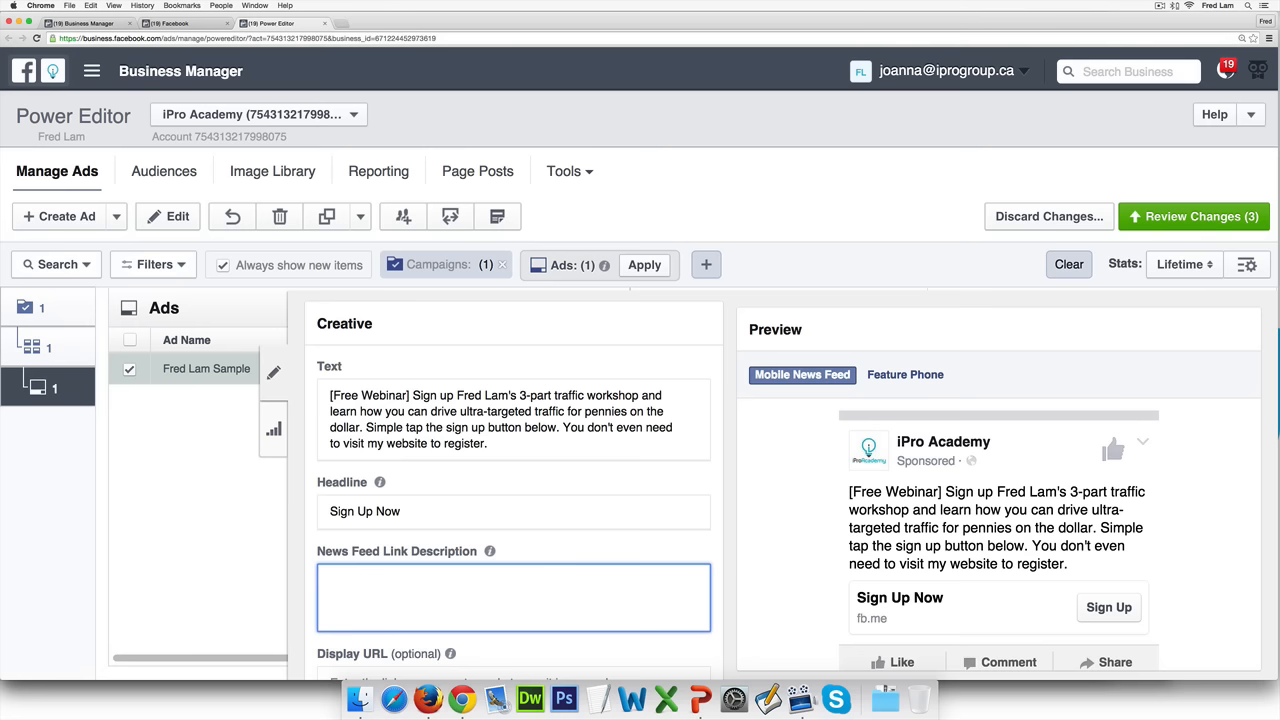
# - Enter "Free webinar exposes 3 traffic secrets" as the ad's News Feed link description
pyautogui.write('Free webinar exposes ')
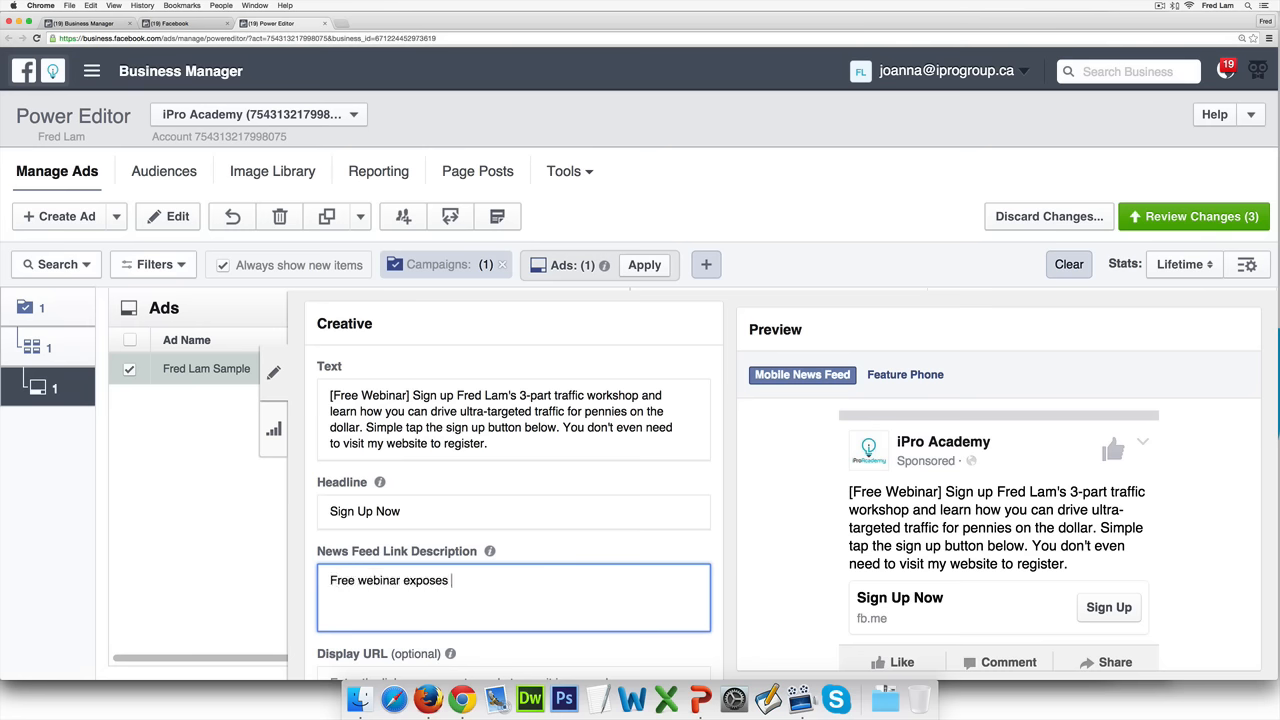
pyautogui.write('3 tra')
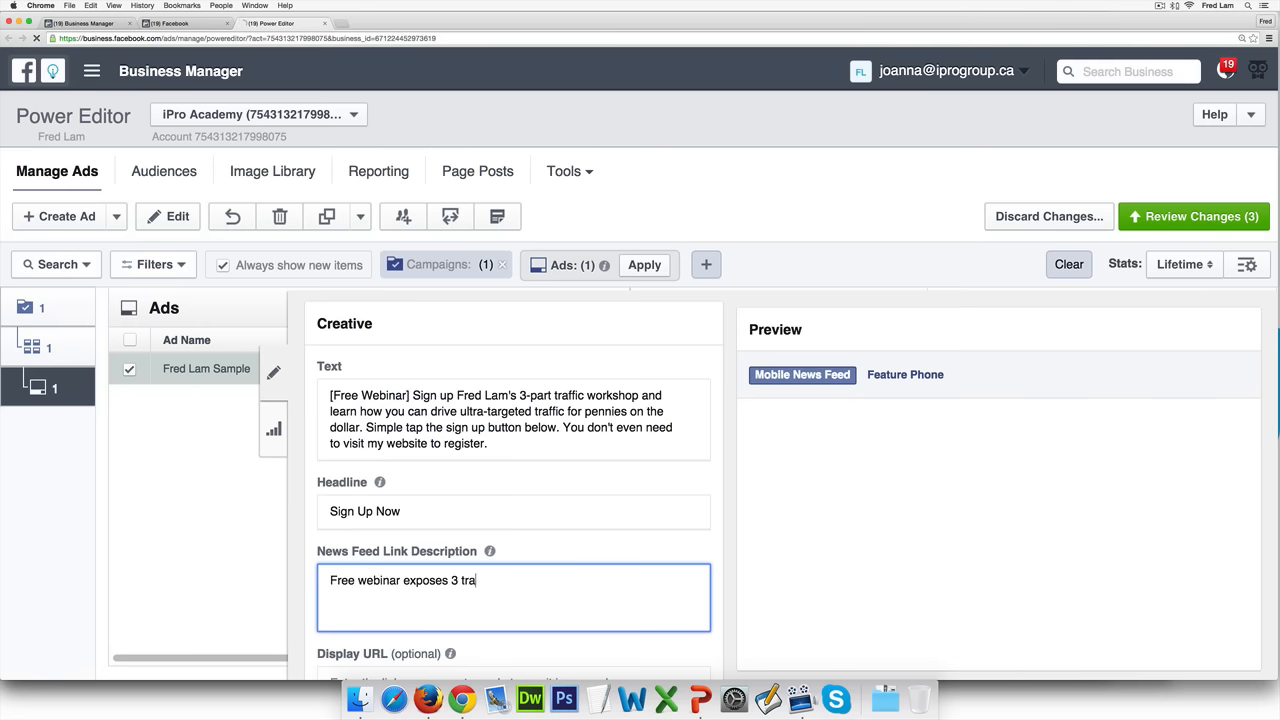
pyautogui.write('ffic secrets')
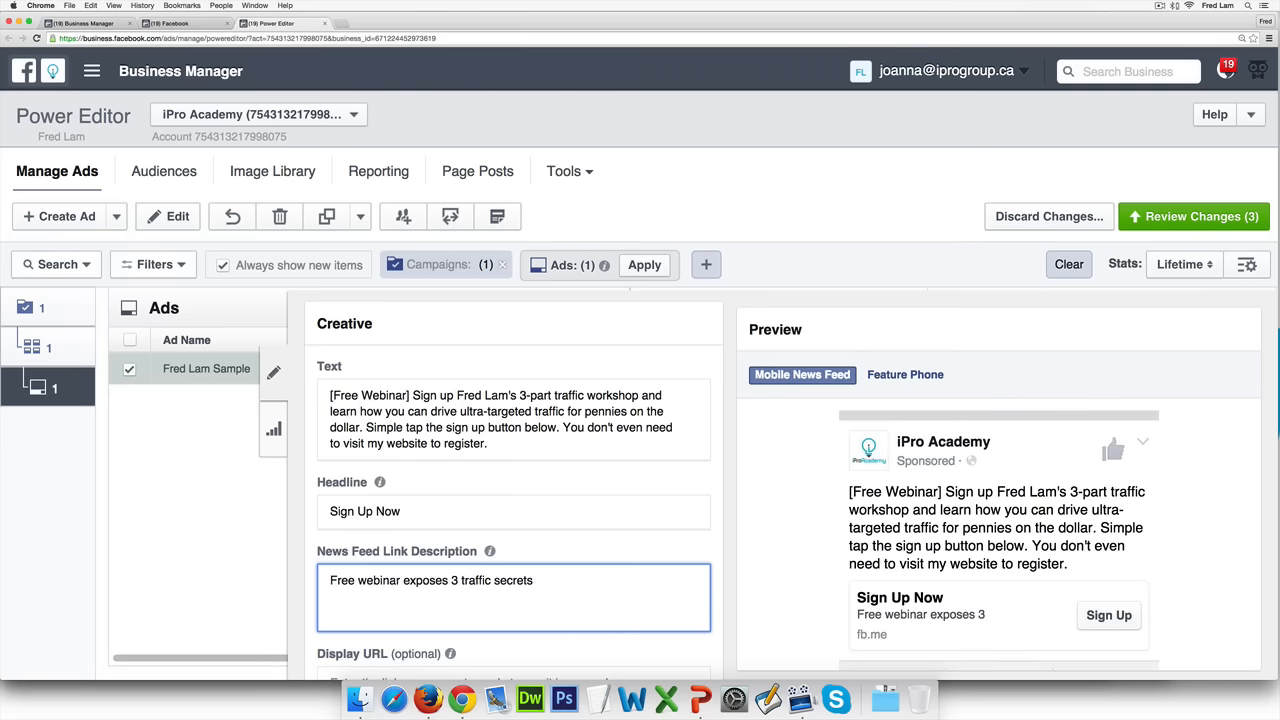
pyautogui.press('BackSpace')
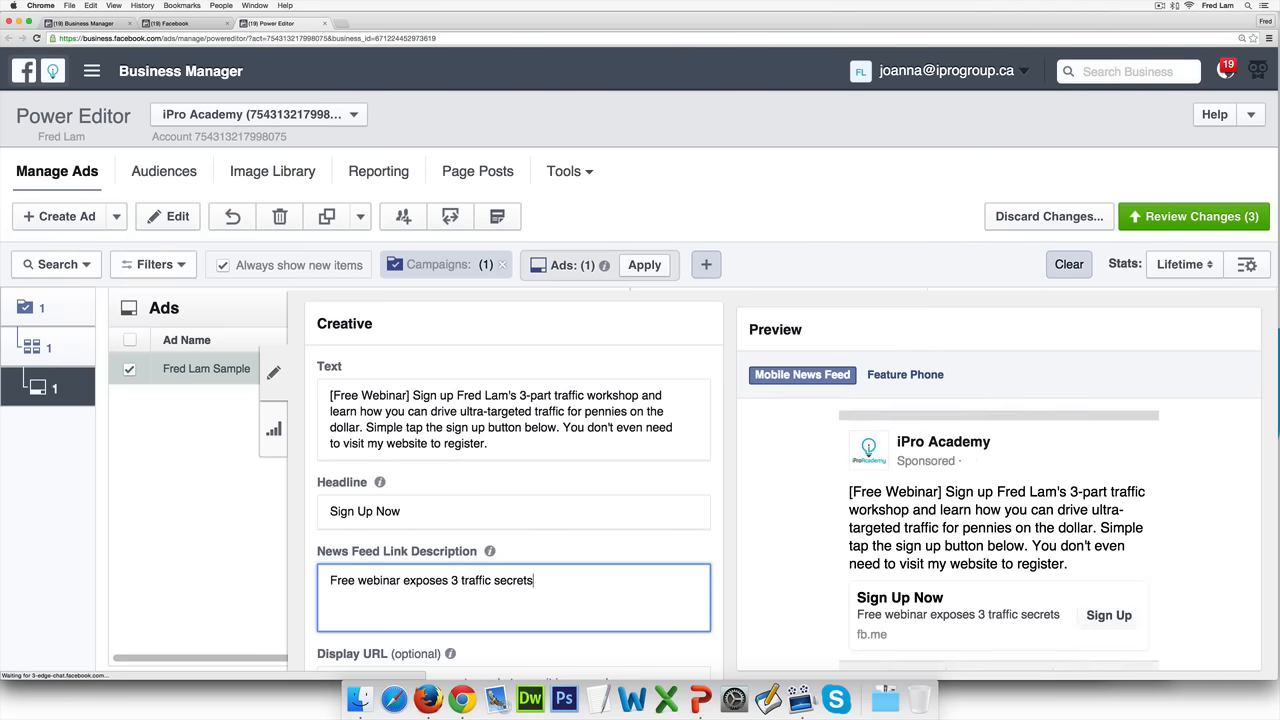
# - Restart the News Feed link description with "Free webinar by" followed by the presenter's full name
pyautogui.press('super+a')
pyautogui.write('Free webinar')
pyautogui.press('super+a')
pyautogui.write('Free WEbi')
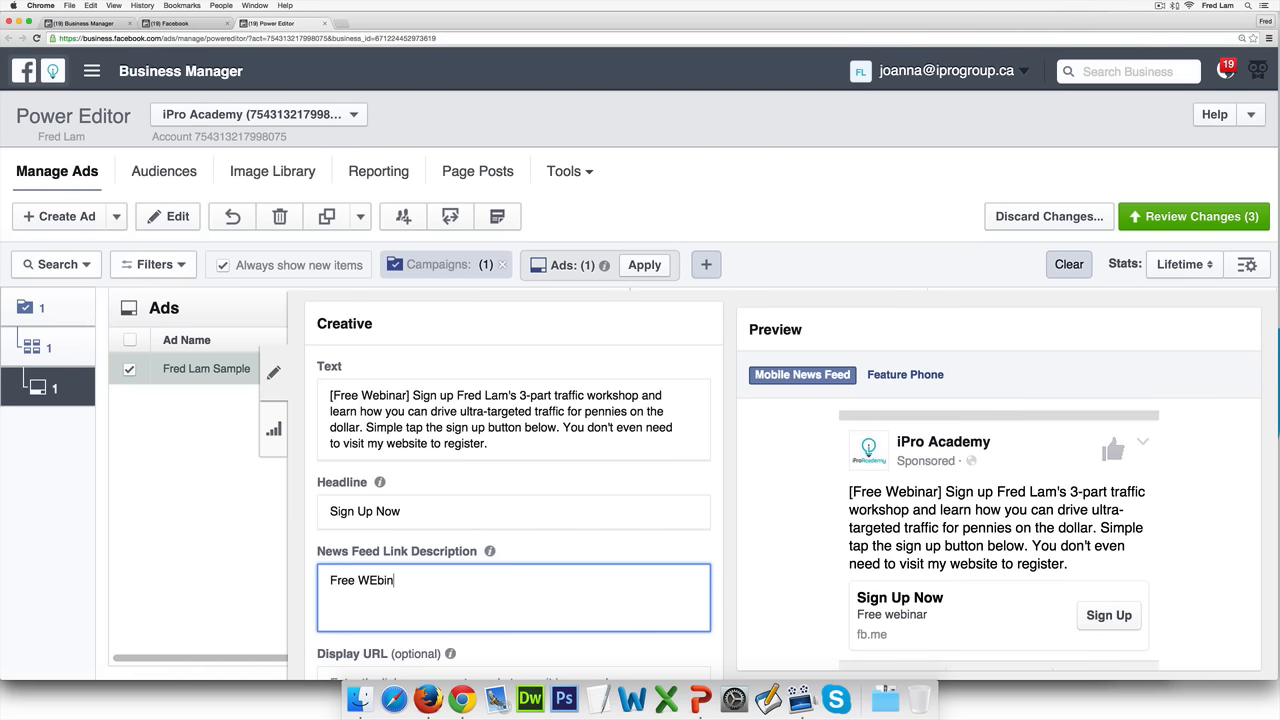
pyautogui.press('BackSpace')
pyautogui.press('BackSpace')
pyautogui.press('BackSpace')
pyautogui.write('webinar by Fred Lam shw')
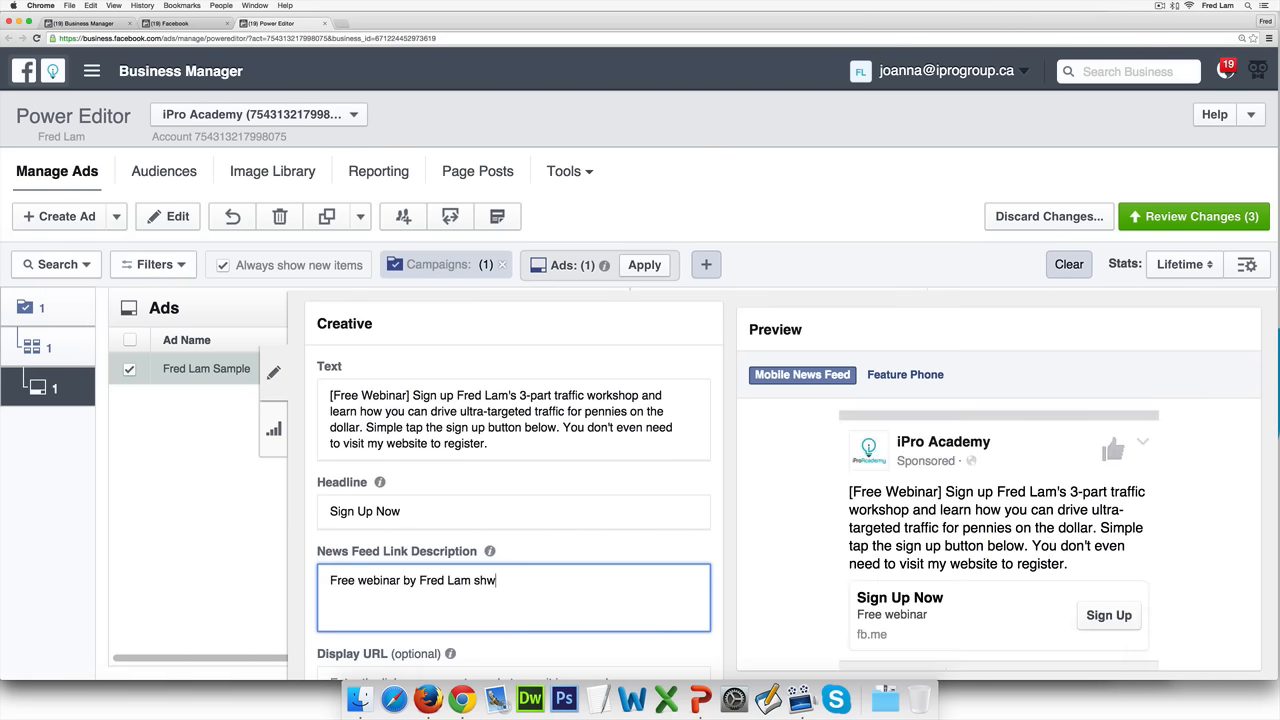
# - Complete the News Feed link description with "showing you how you can drive ultra-targeted traffic to your website..."
pyautogui.press('BackSpace')
pyautogui.write('owing you how tou ca')
pyautogui.press('BackSpace')
pyautogui.press('BackSpace')
pyautogui.press('BackSpace')
pyautogui.press('BackSpace')
pyautogui.press('BackSpace')
pyautogui.press('BackSpace')
pyautogui.write('you cand ri')
pyautogui.press('BackSpace')
pyautogui.press('BackSpace')
pyautogui.press('BackSpace')
pyautogui.press('BackSpace')
pyautogui.write('drive ultra-')
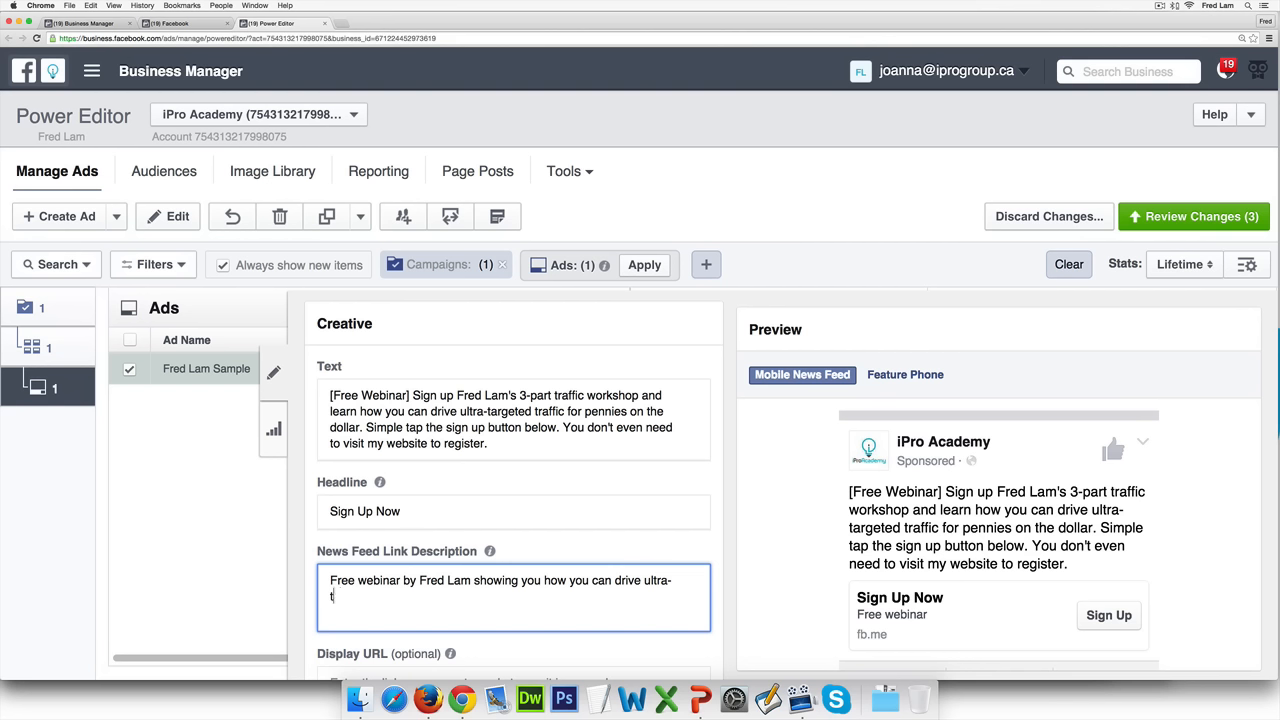
pyautogui.write('targeted traffic to your website...')
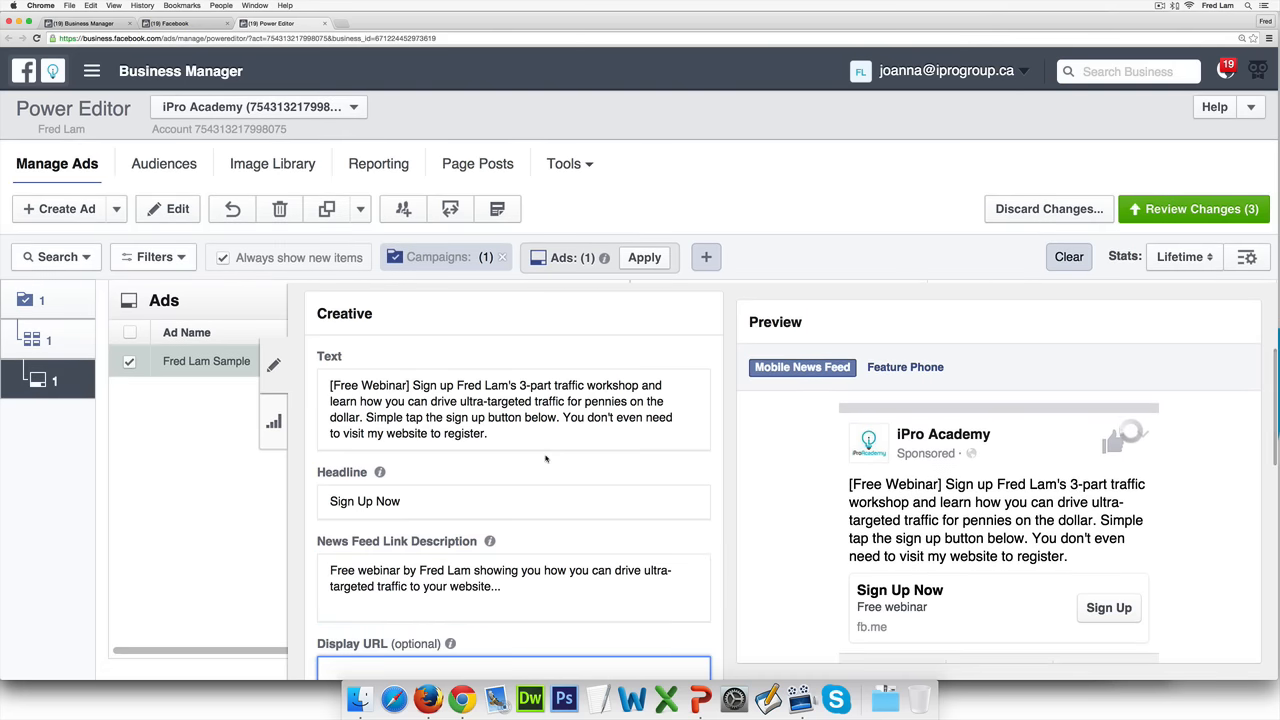
pyautogui.press('Tab')
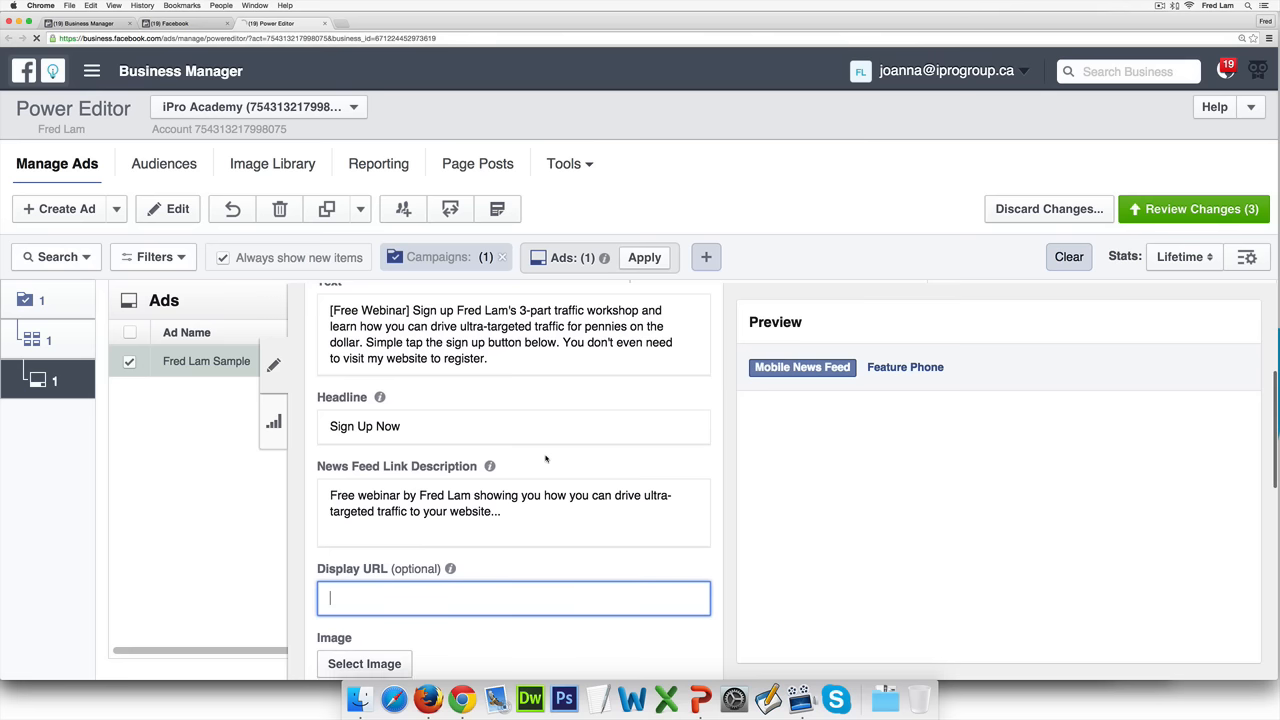
pyautogui.write('www.iPo')
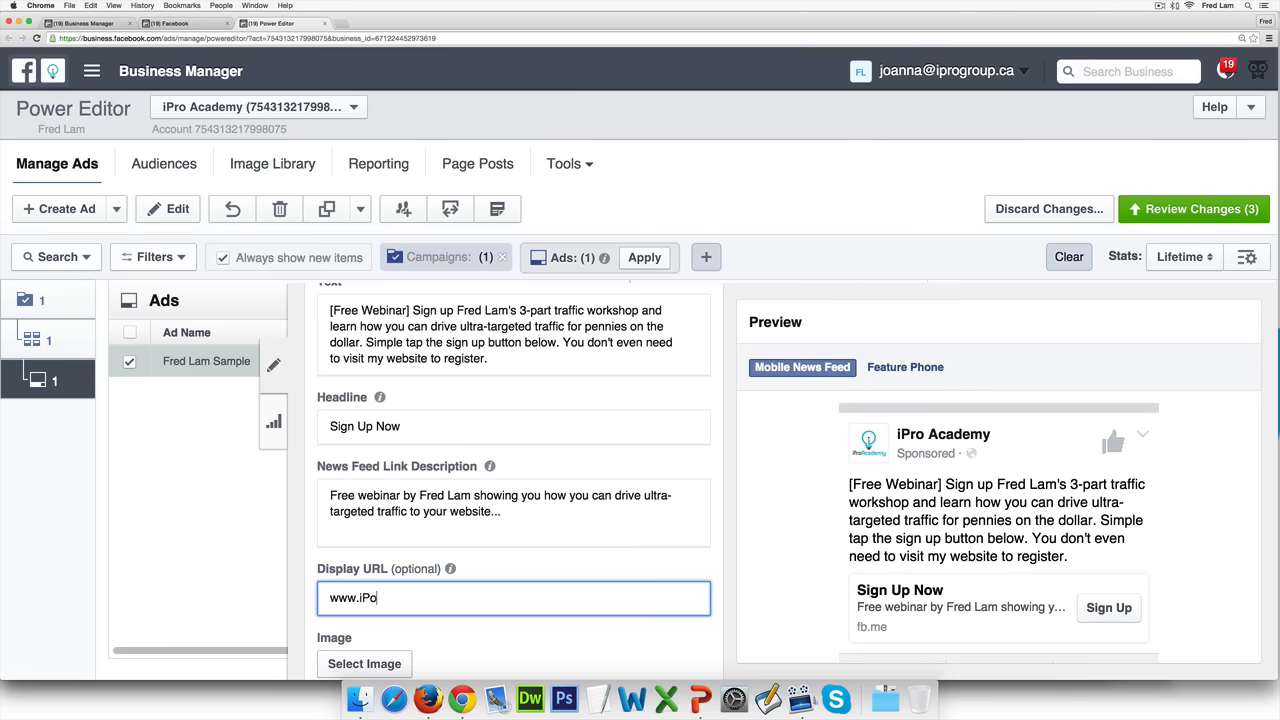
pyautogui.press('BackSpace')
pyautogui.write('roAcademy.com')
# - Add the image library's picture of the presenter pointing at a whiteboard with a play icon as the ad's image
pyautogui.scroll(-2, 368, 565)
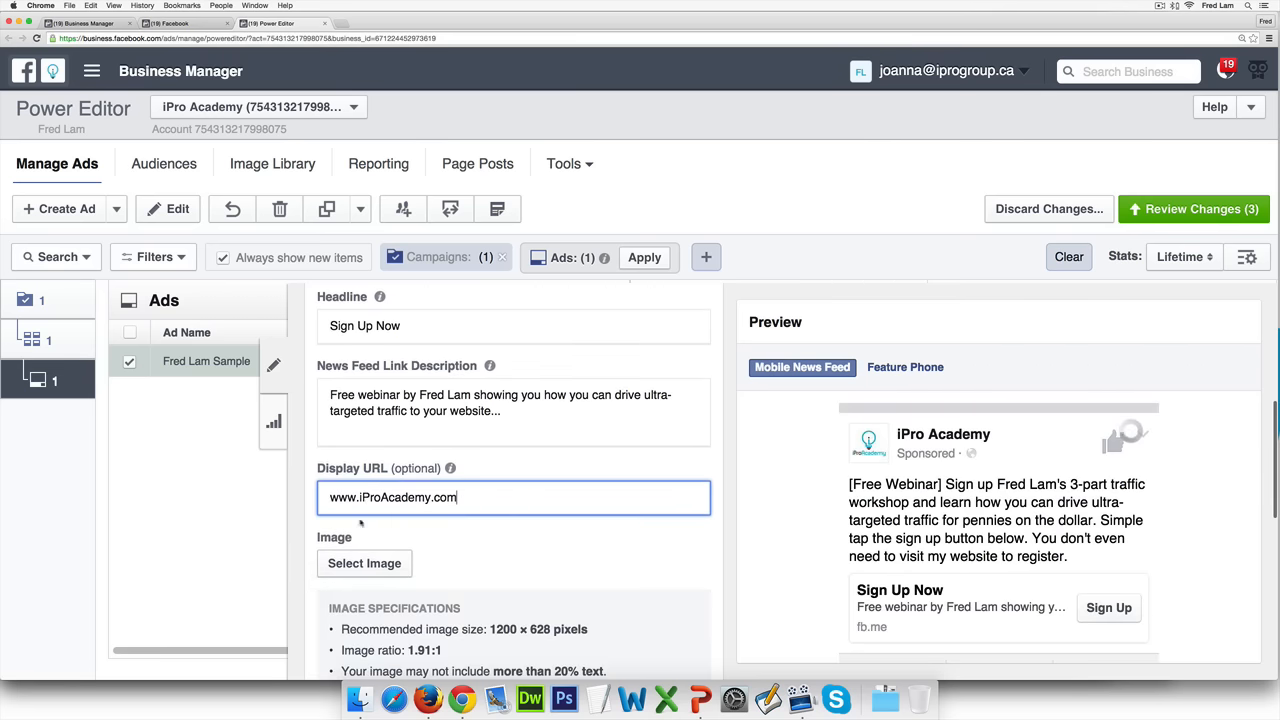
pyautogui.click(368, 565)
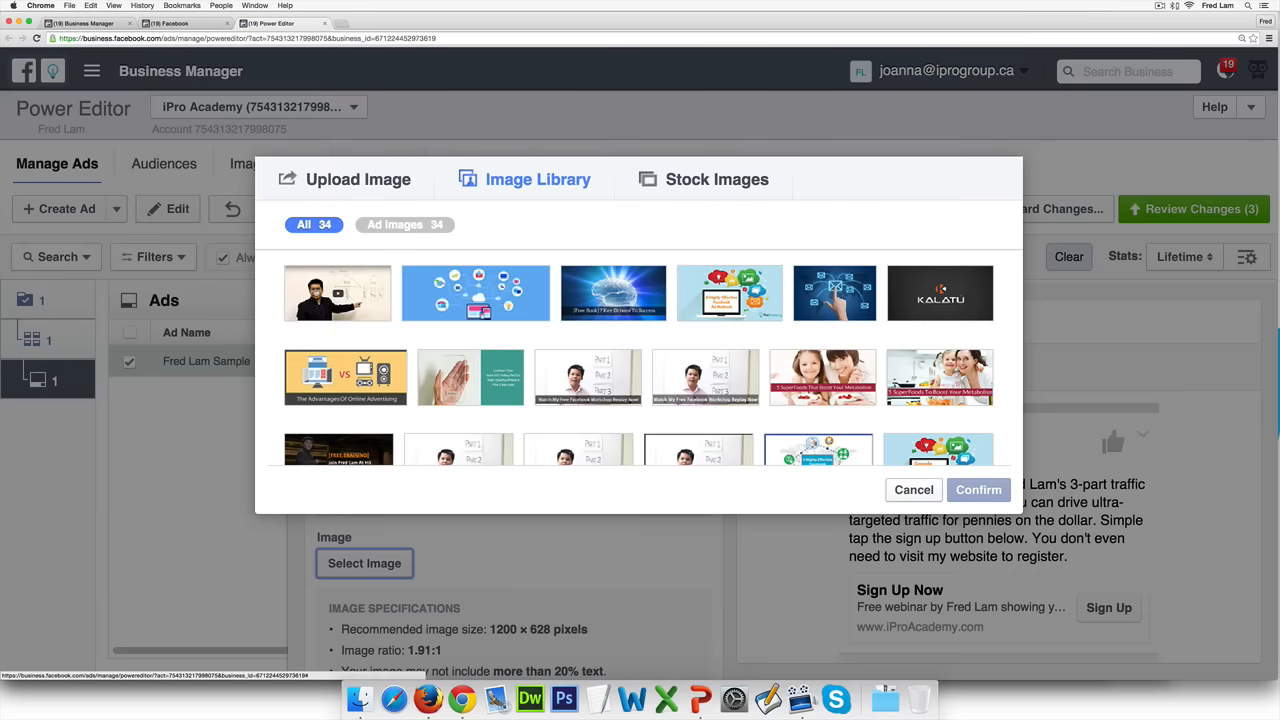
pyautogui.click(316, 293)
pyautogui.click(970, 497)
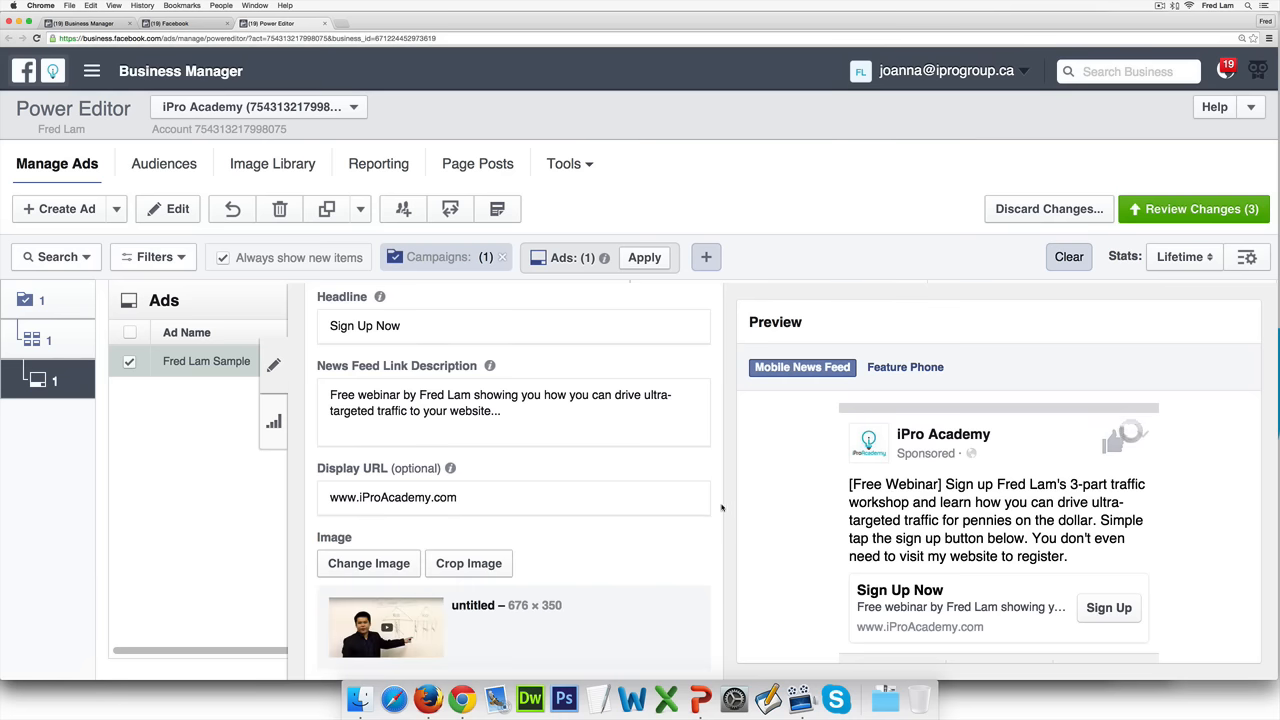
# - Keep Sign Up as the ad's call to action
pyautogui.scroll(-1, 600, 530)
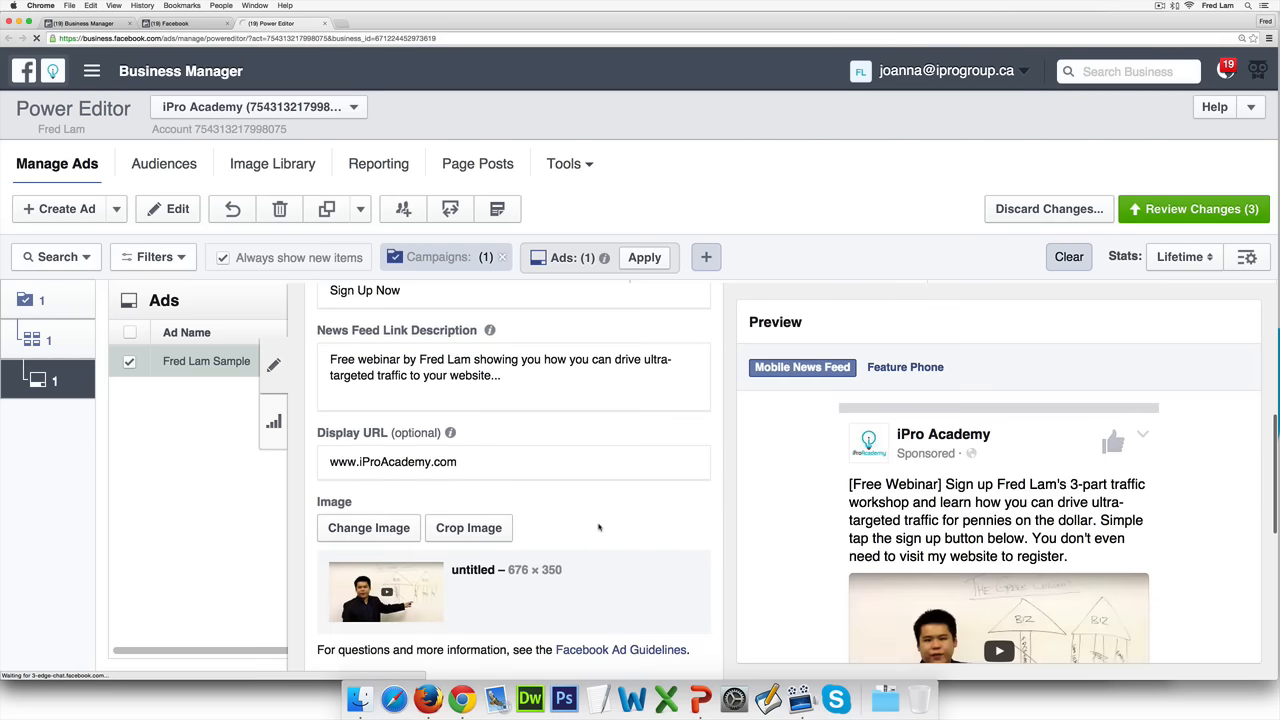
pyautogui.scroll(-4, 881, 522)
pyautogui.scroll(-2, 516, 507)
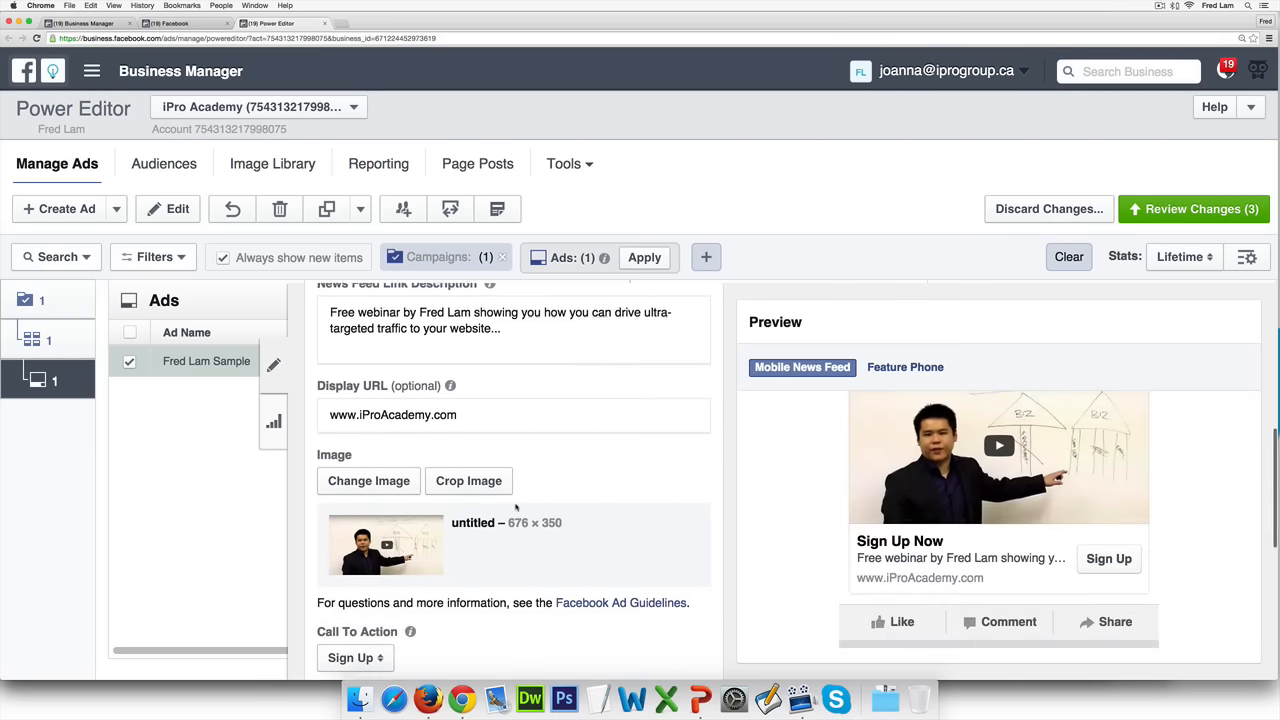
pyautogui.scroll(-1, 516, 507)
pyautogui.click(375, 585)
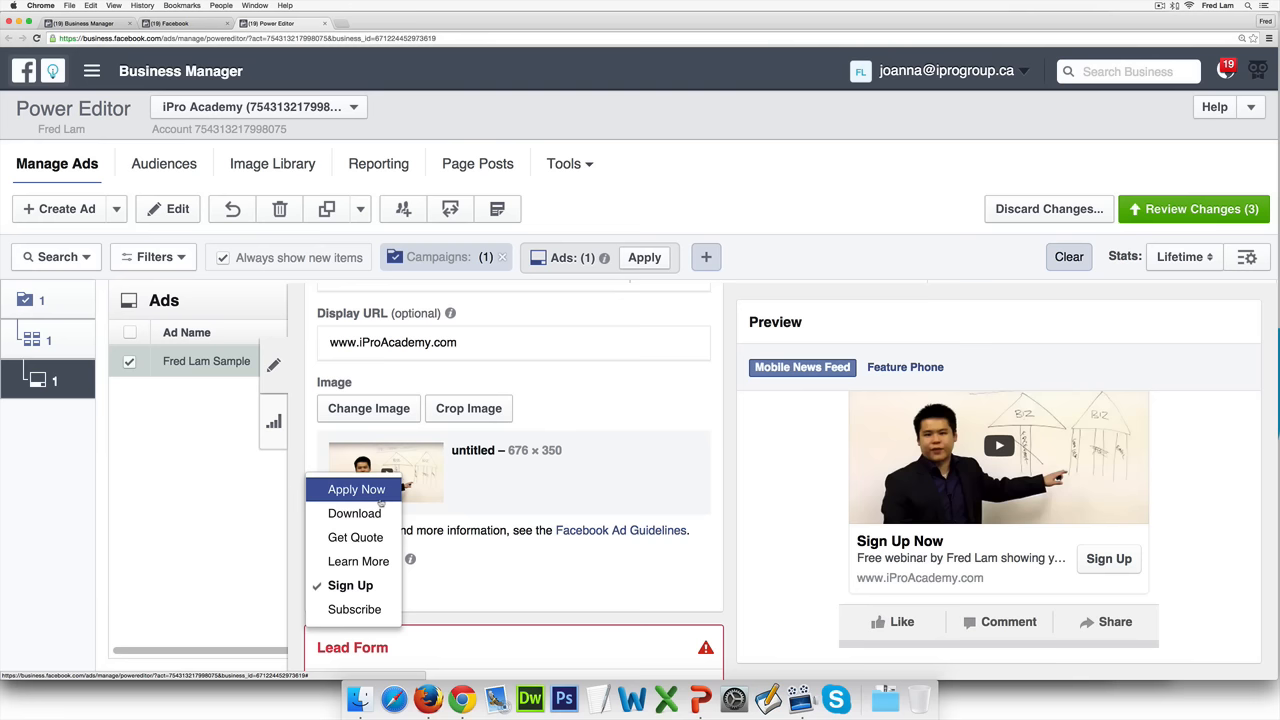
pyautogui.click(373, 584)
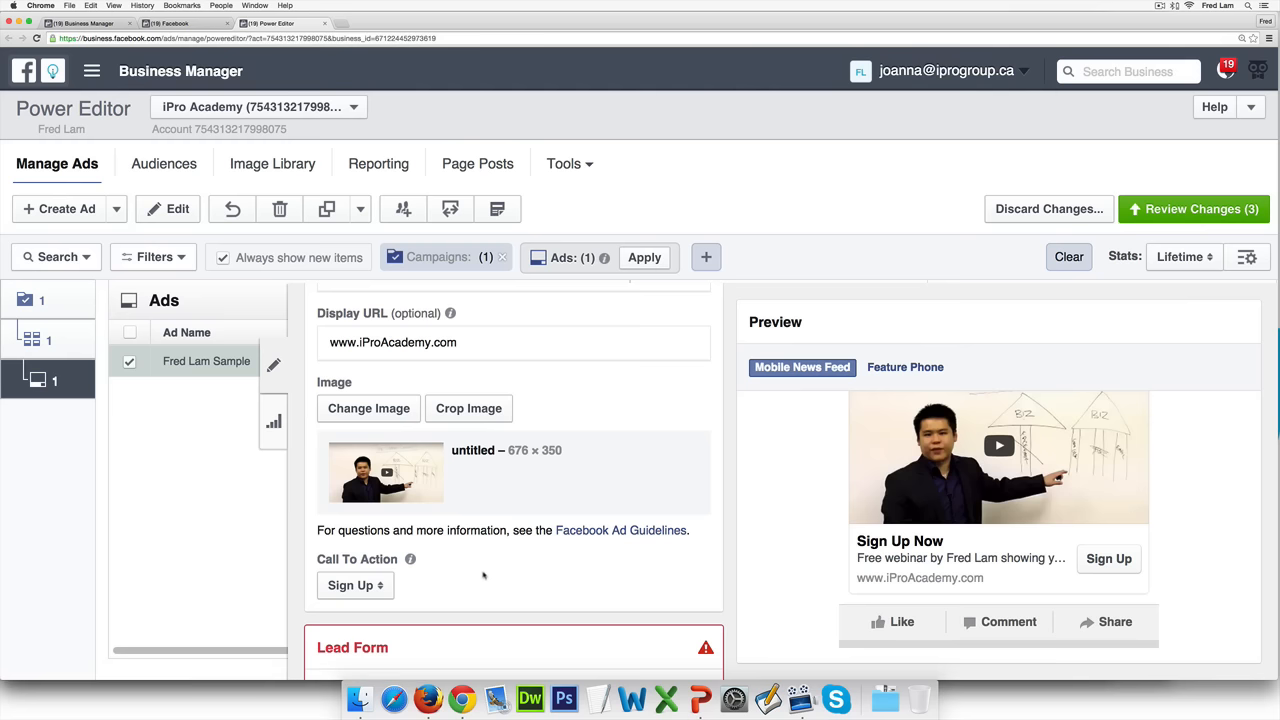
# - Start a new lead form named "iPro Academy Webinar Registration -" plus the presenter's full name and "Test", and continue to its questions
pyautogui.scroll(-1, 483, 573)
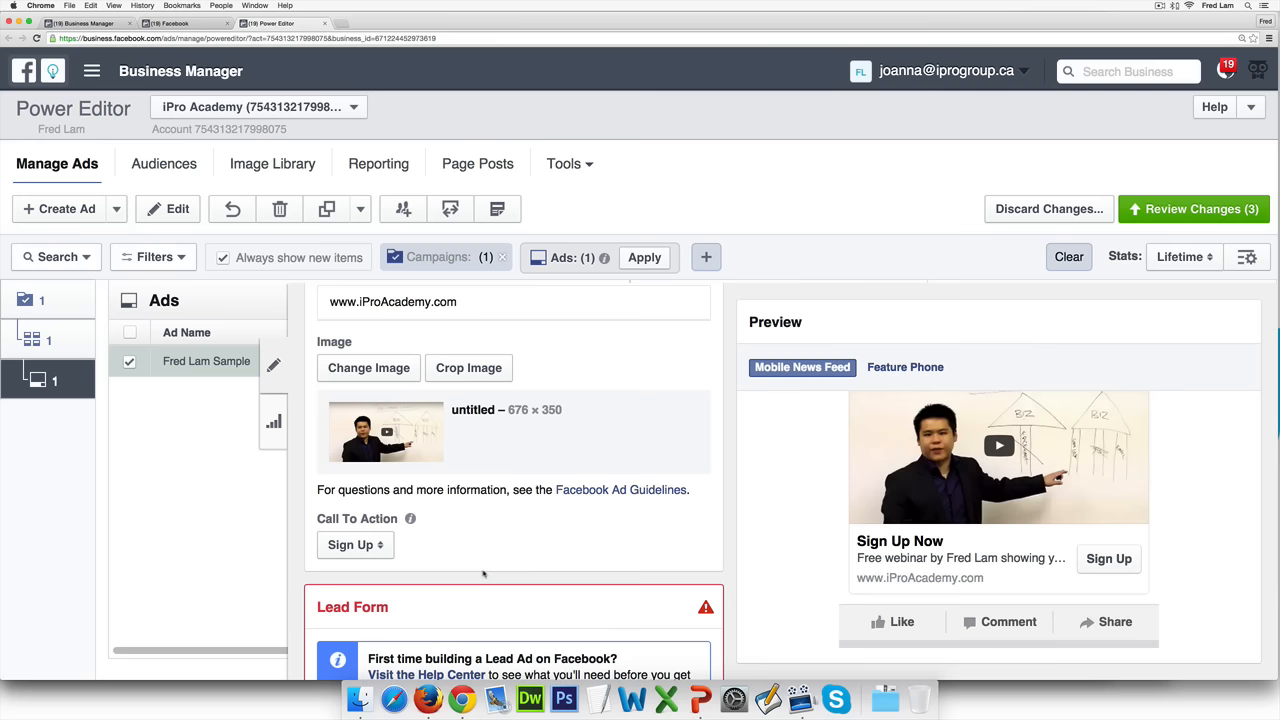
pyautogui.scroll(-4, 483, 573)
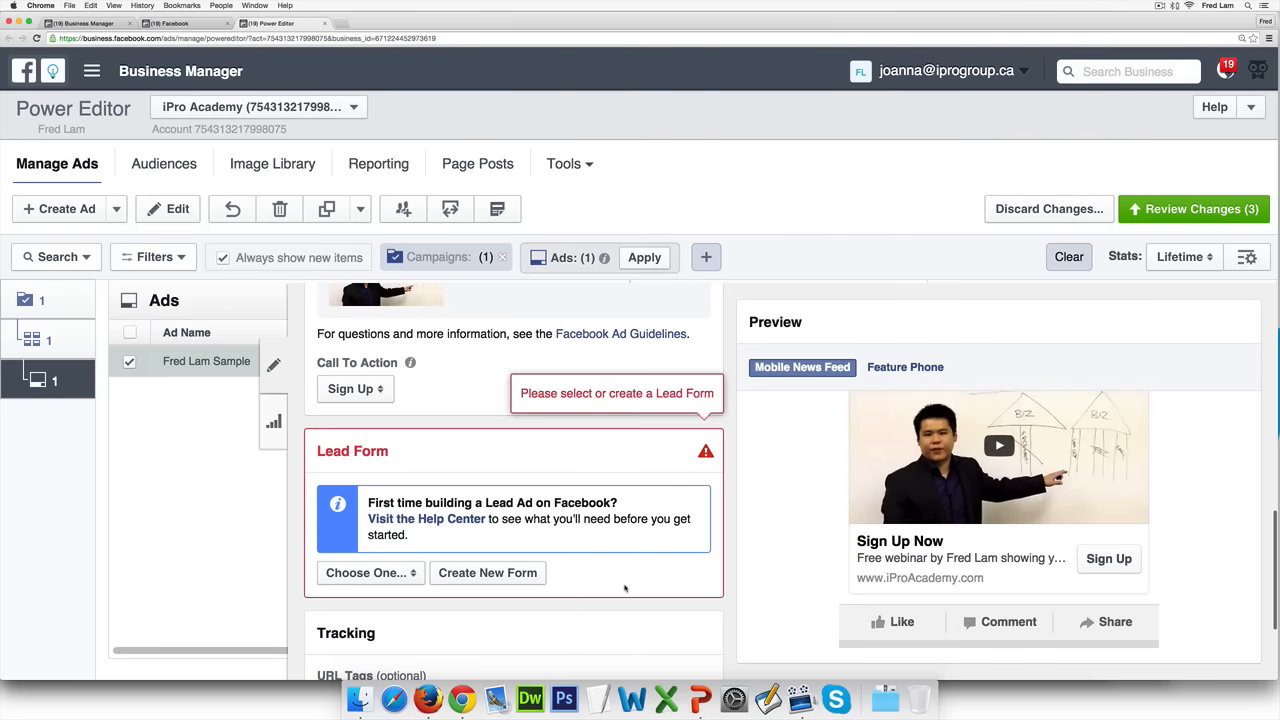
pyautogui.scroll(-1, 624, 588)
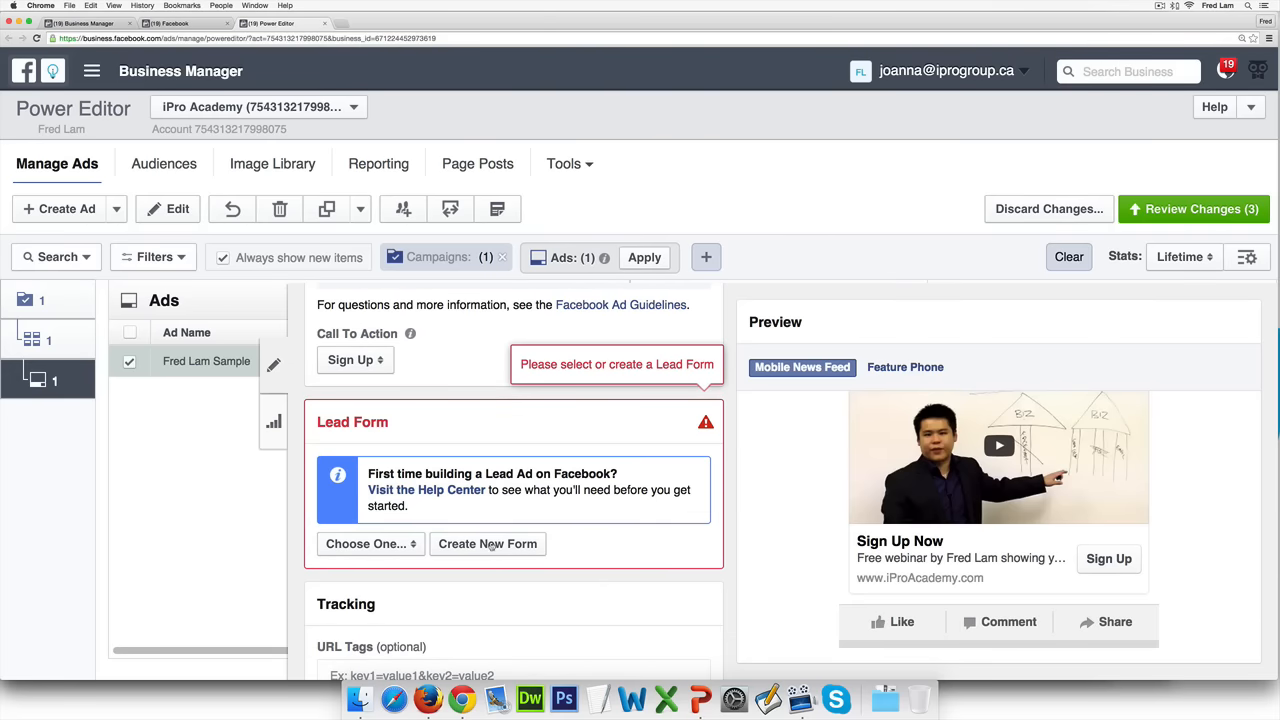
pyautogui.click(491, 544)
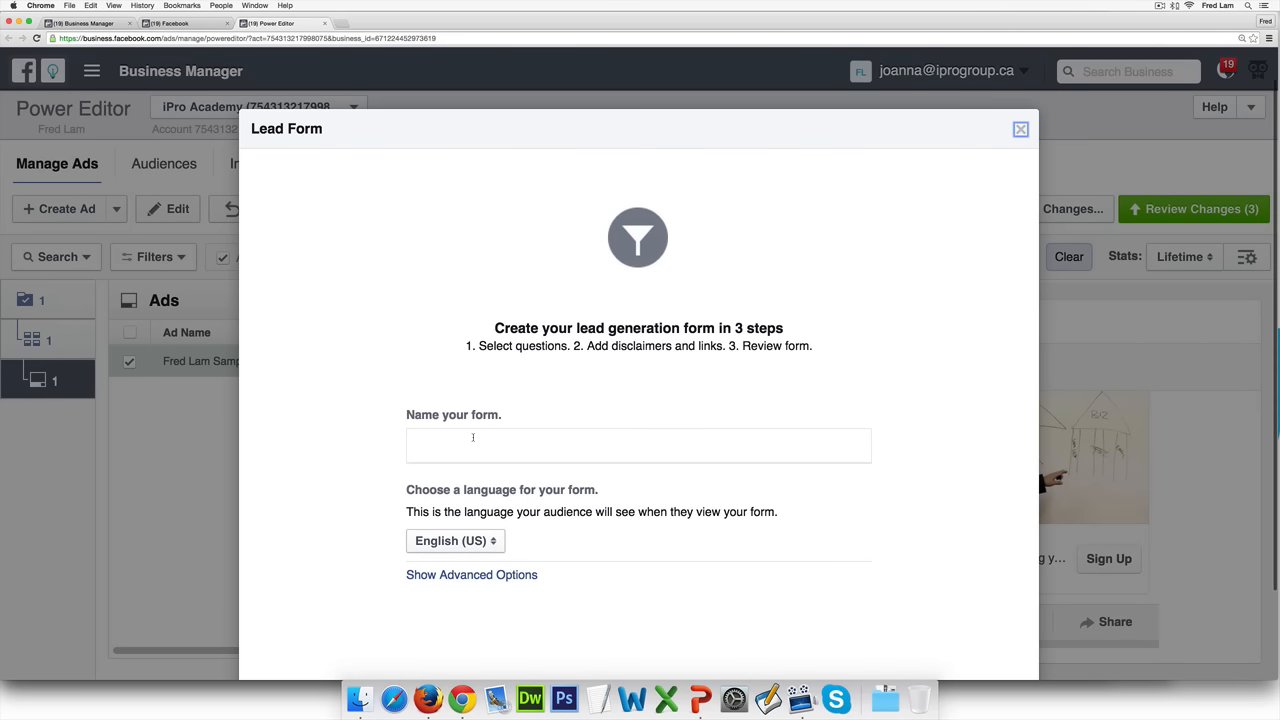
pyautogui.click(478, 438)
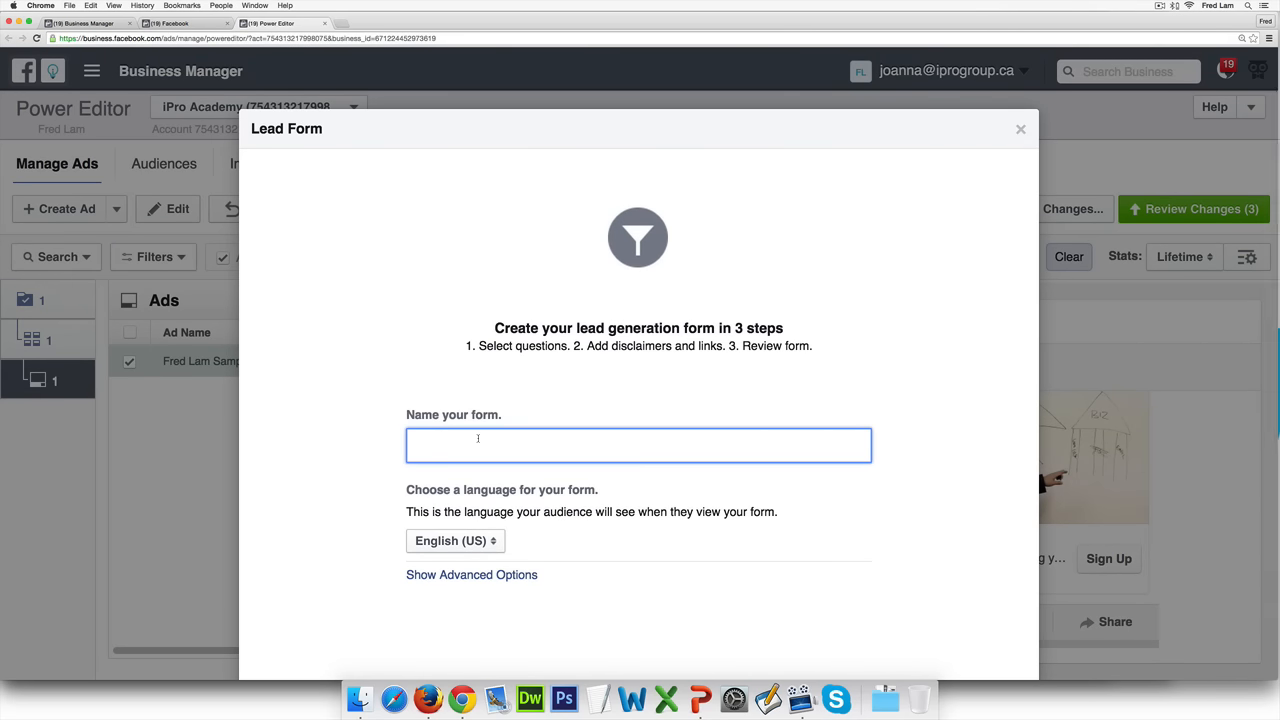
pyautogui.write('iPro Academy Webinar Registr')
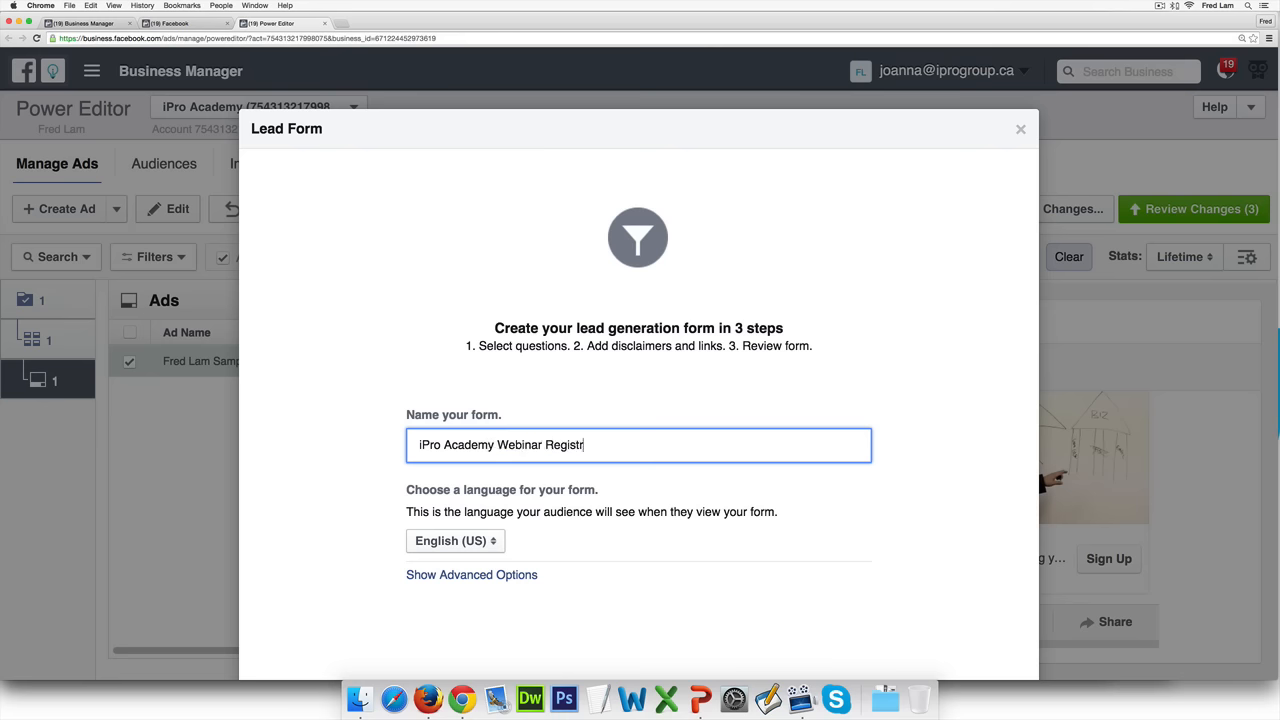
pyautogui.write('ation - Fred Lam Test')
pyautogui.scroll(-2, 665, 530)
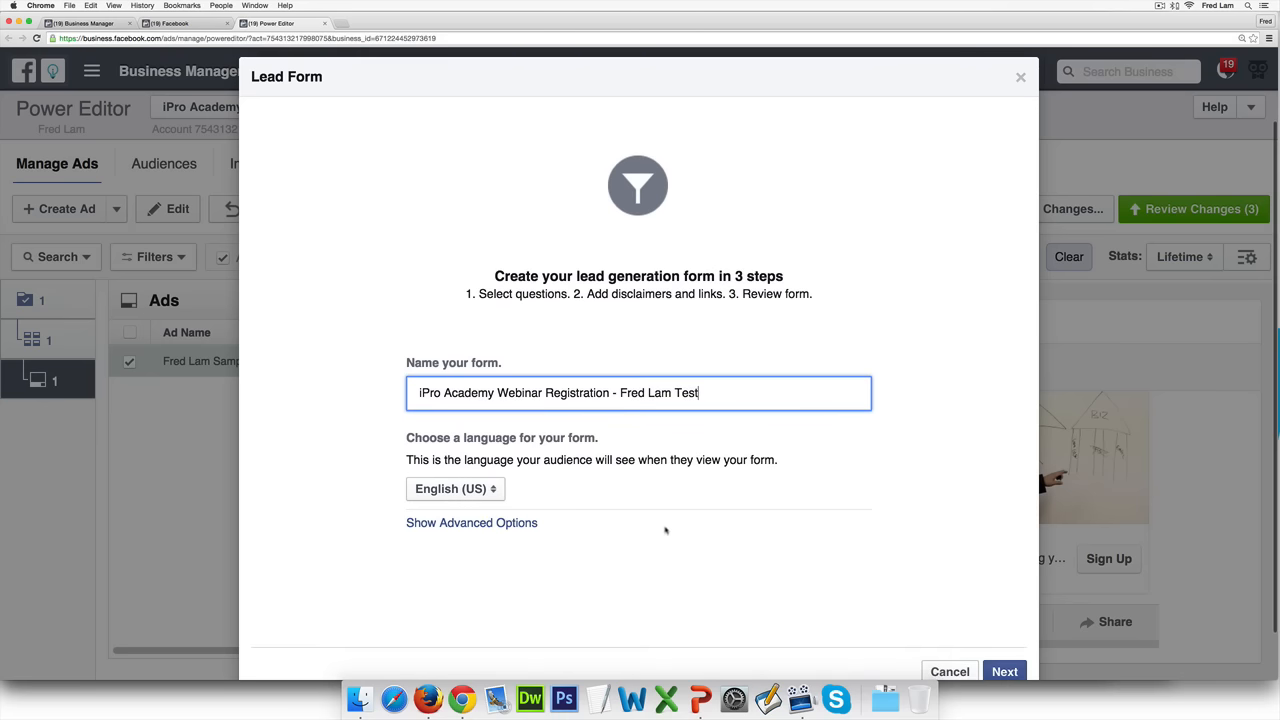
pyautogui.click(993, 649)
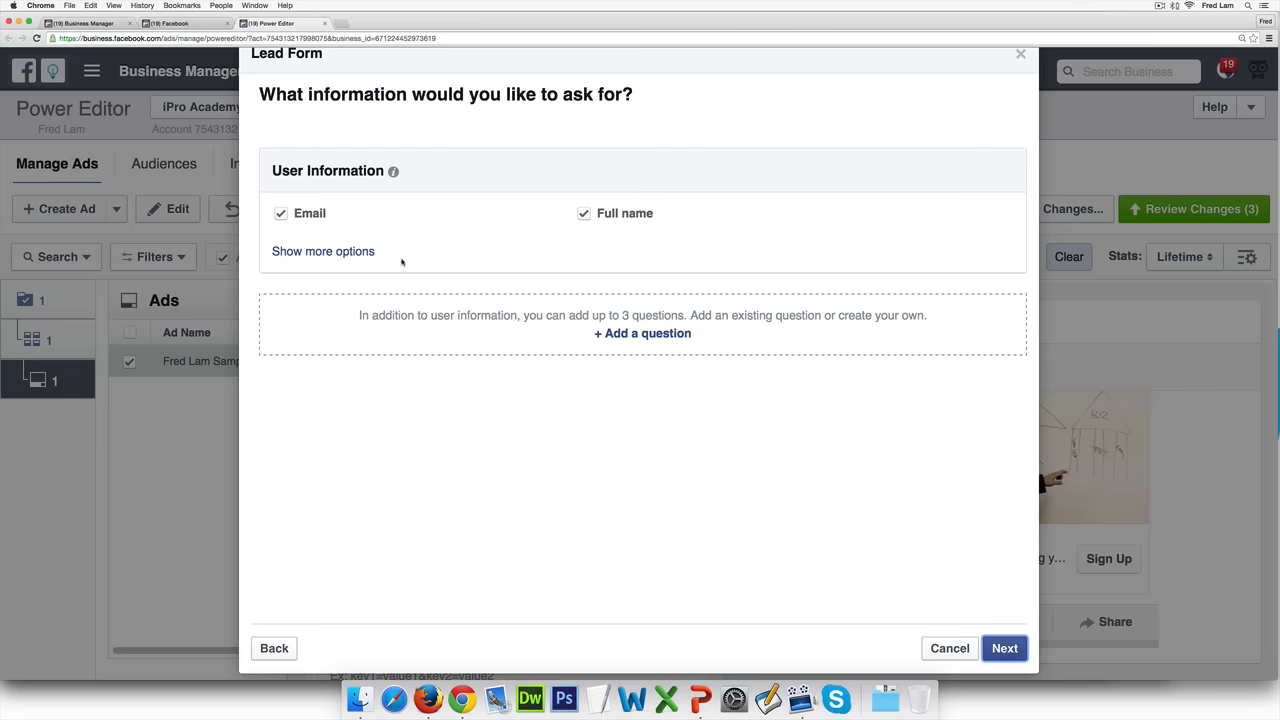
# - Expand the user information options and request First Name instead of Full name alongside Email
pyautogui.click(350, 252)
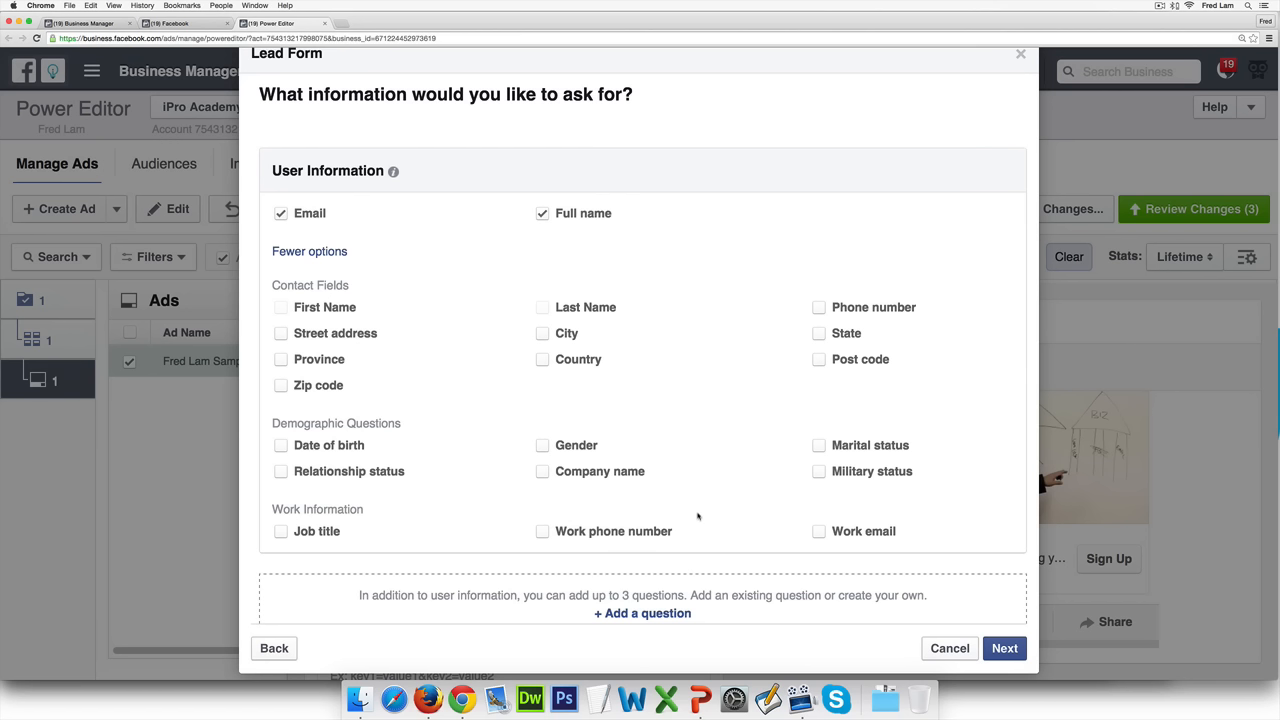
pyautogui.click(542, 214)
pyautogui.click(281, 307)
pyautogui.scroll(-1, 462, 350)
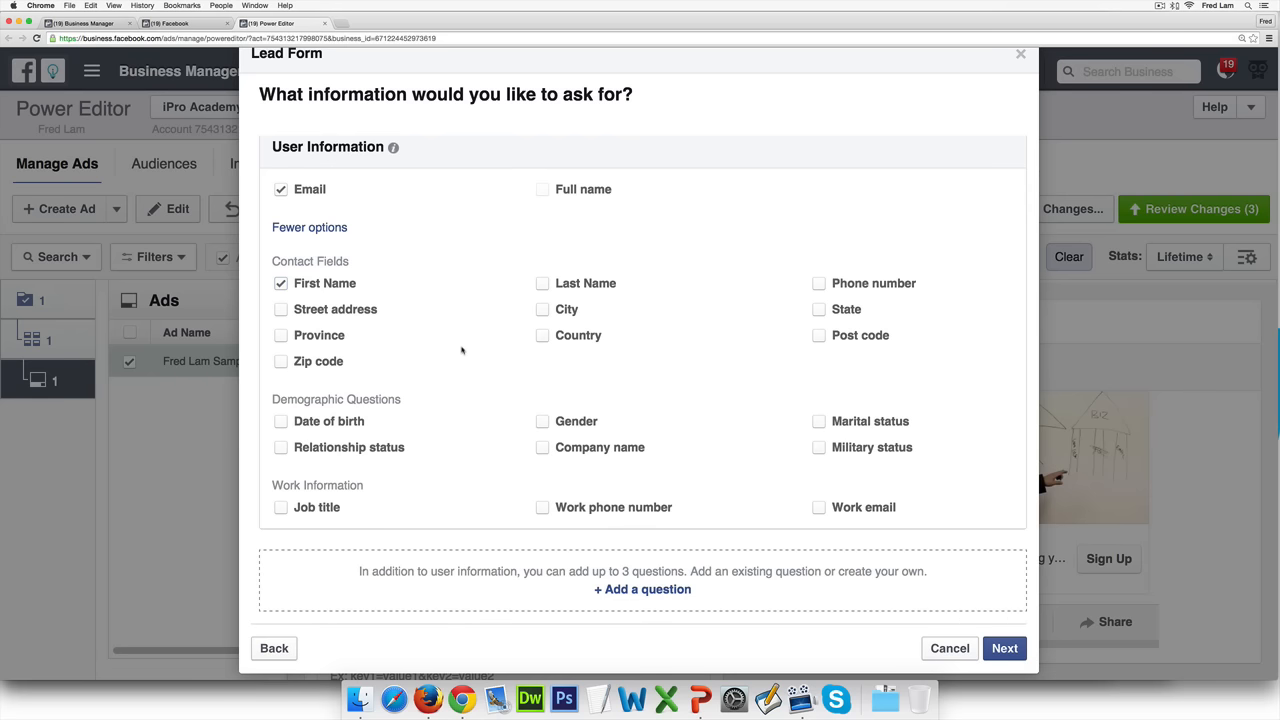
pyautogui.scroll(-1, 462, 355)
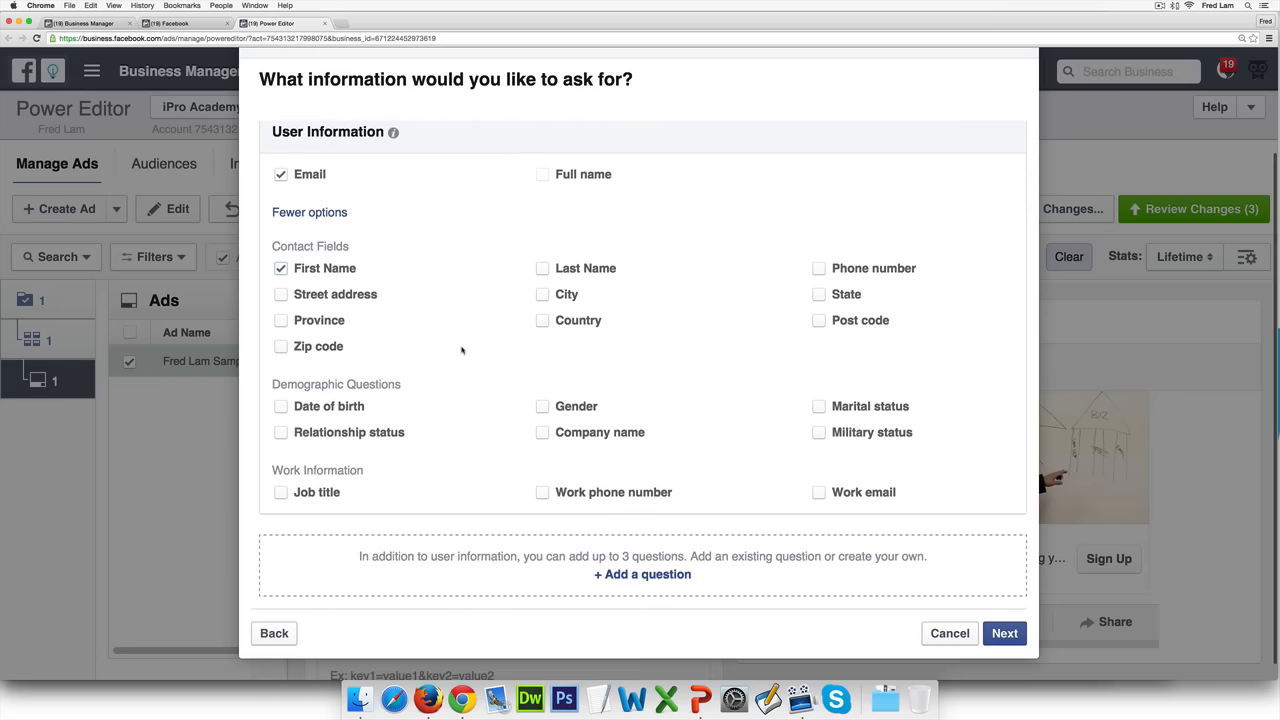
# - Try out the Car make and Select a category additional questions, removing each from the form again
pyautogui.click(645, 575)
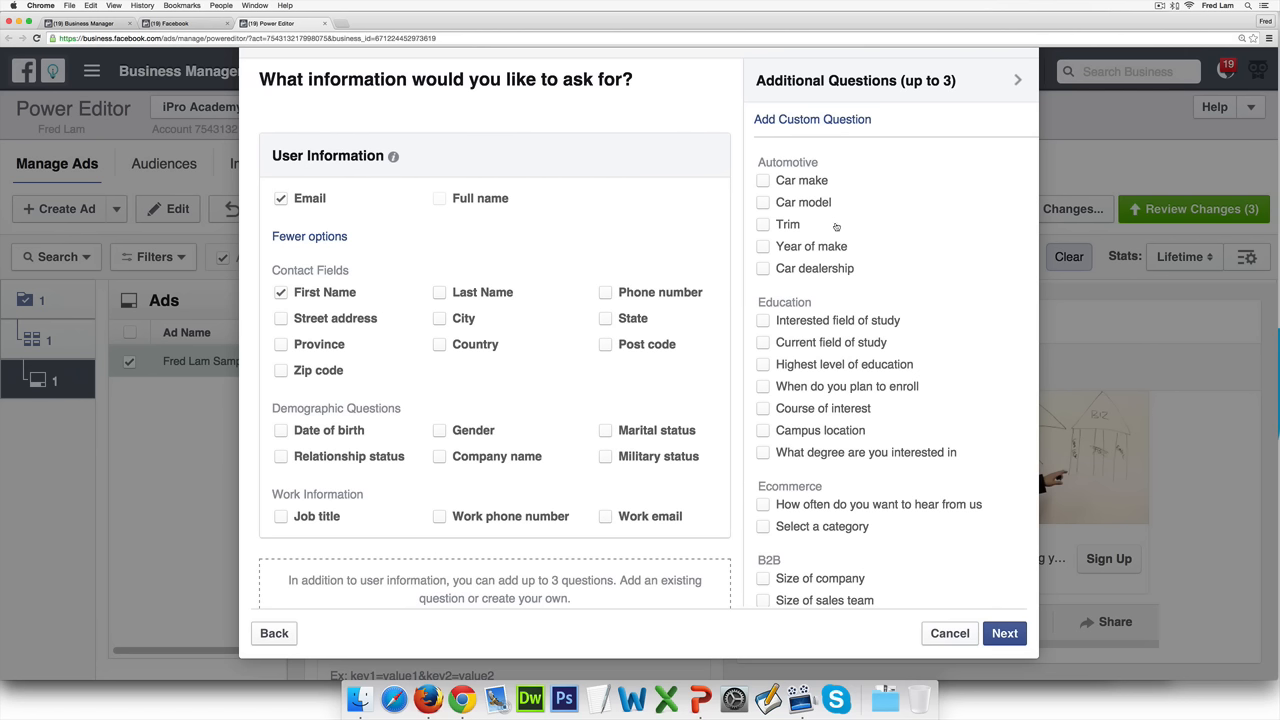
pyautogui.click(763, 181)
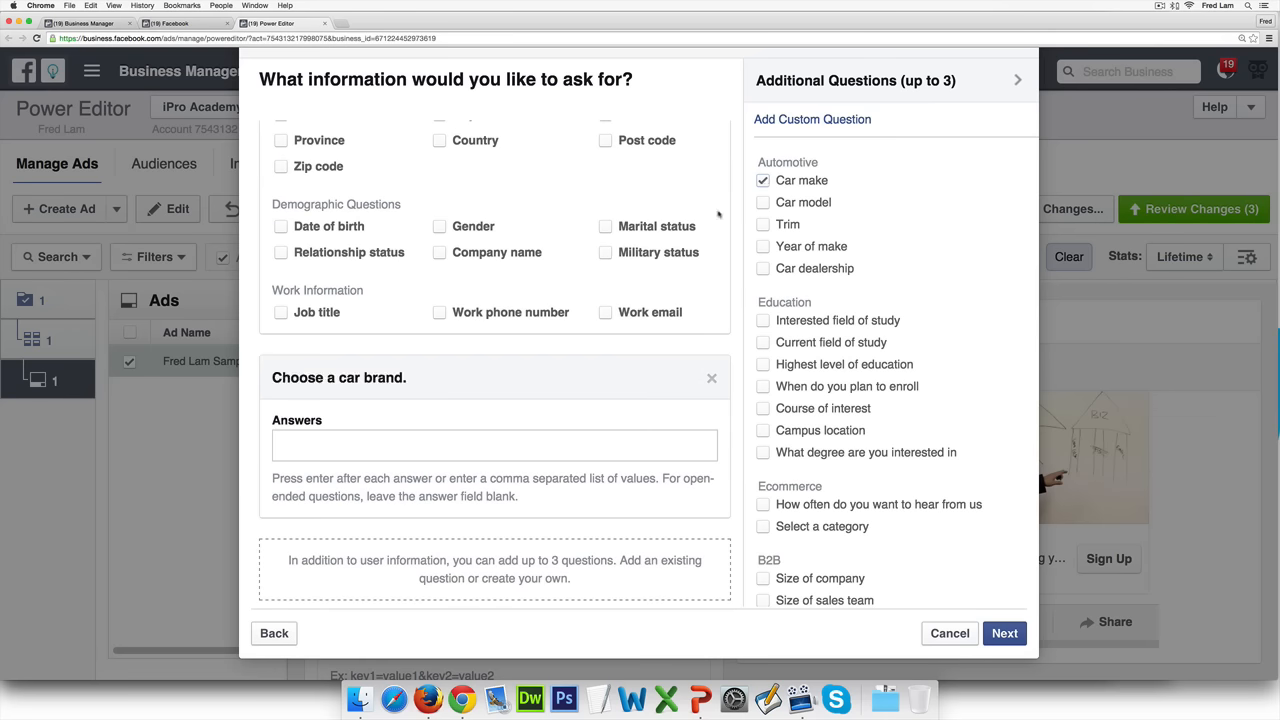
pyautogui.click(763, 181)
pyautogui.scroll(-2, 830, 280)
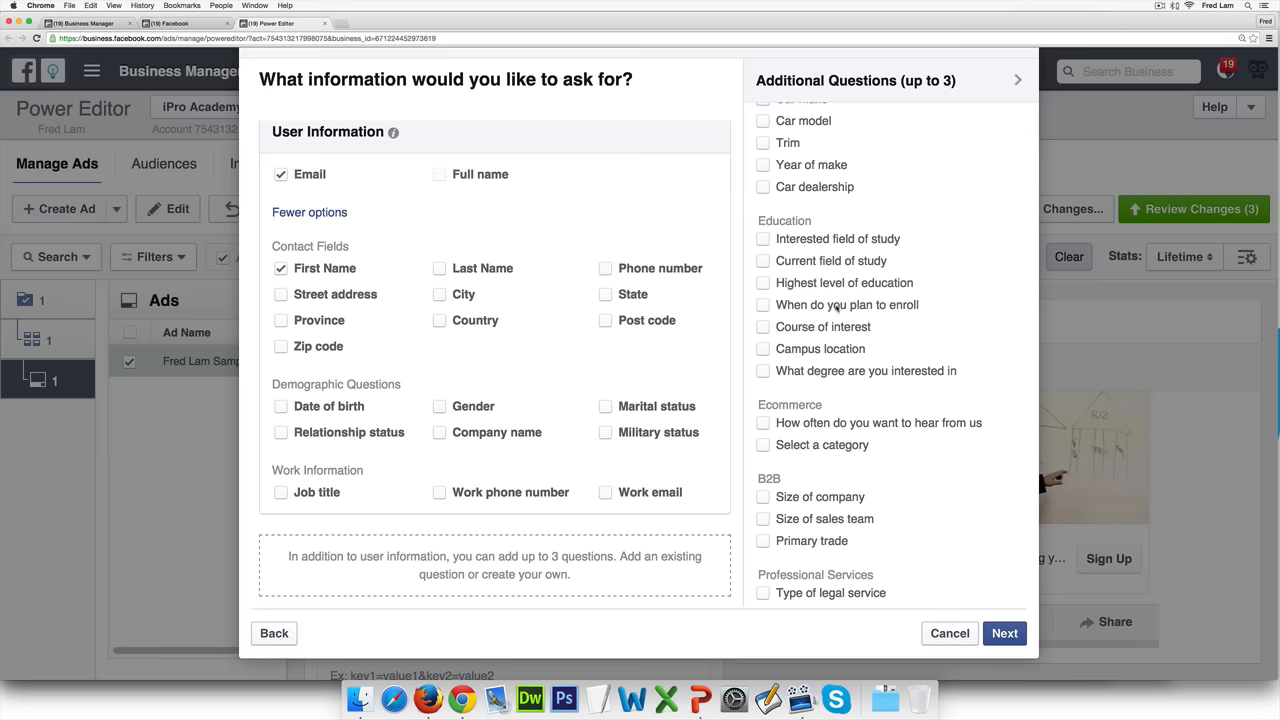
pyautogui.scroll(-2, 860, 325)
pyautogui.scroll(-2, 862, 325)
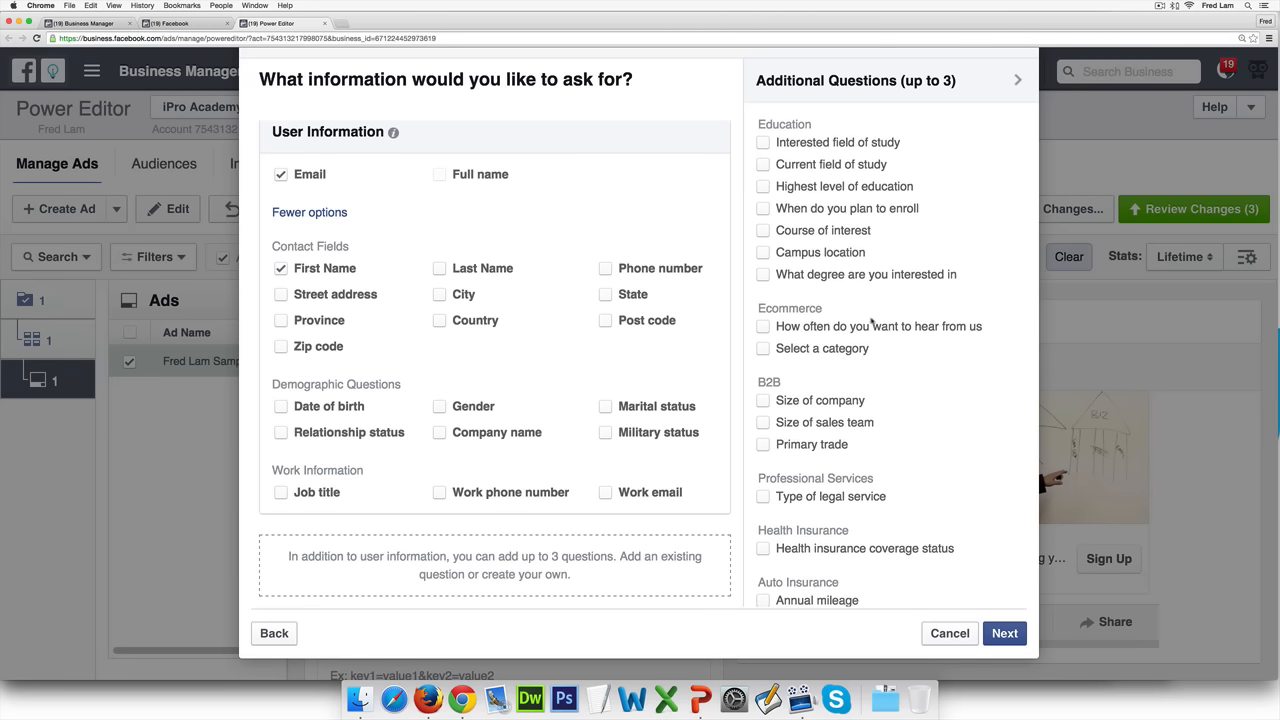
pyautogui.click(764, 349)
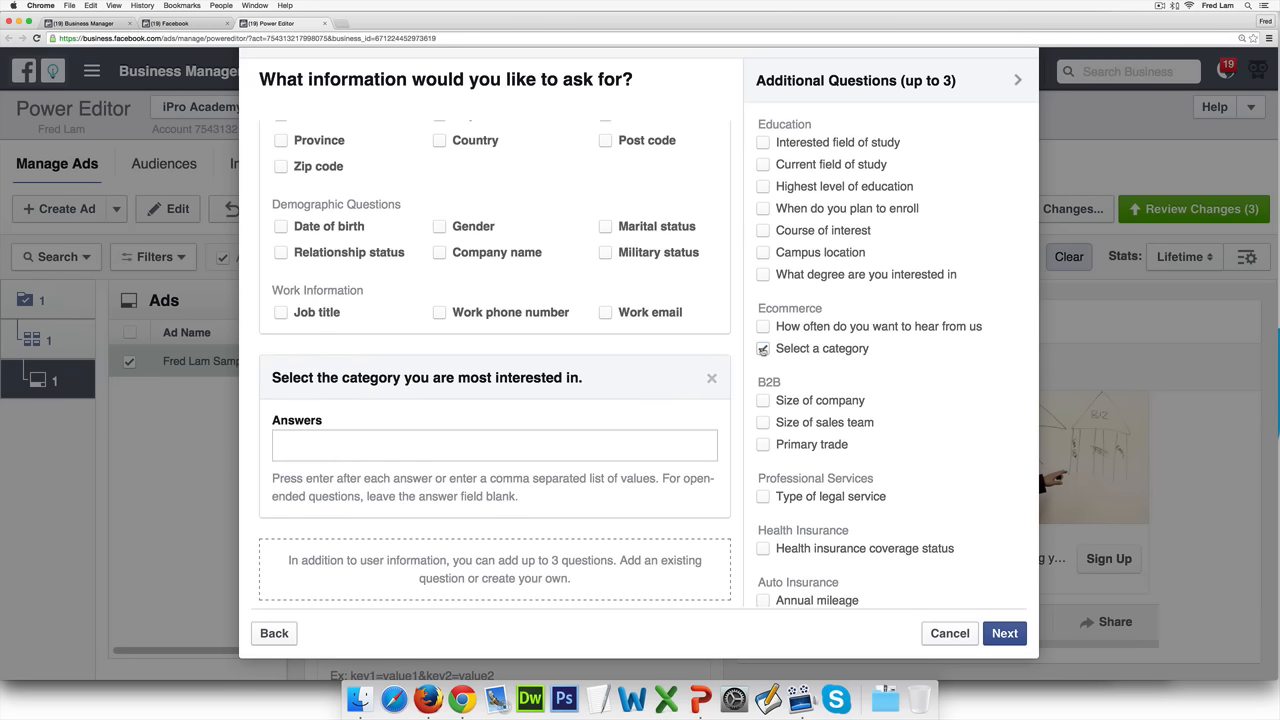
pyautogui.click(763, 349)
# - Try out the Health insurance coverage status question and remove it from the form again
pyautogui.scroll(-2, 842, 369)
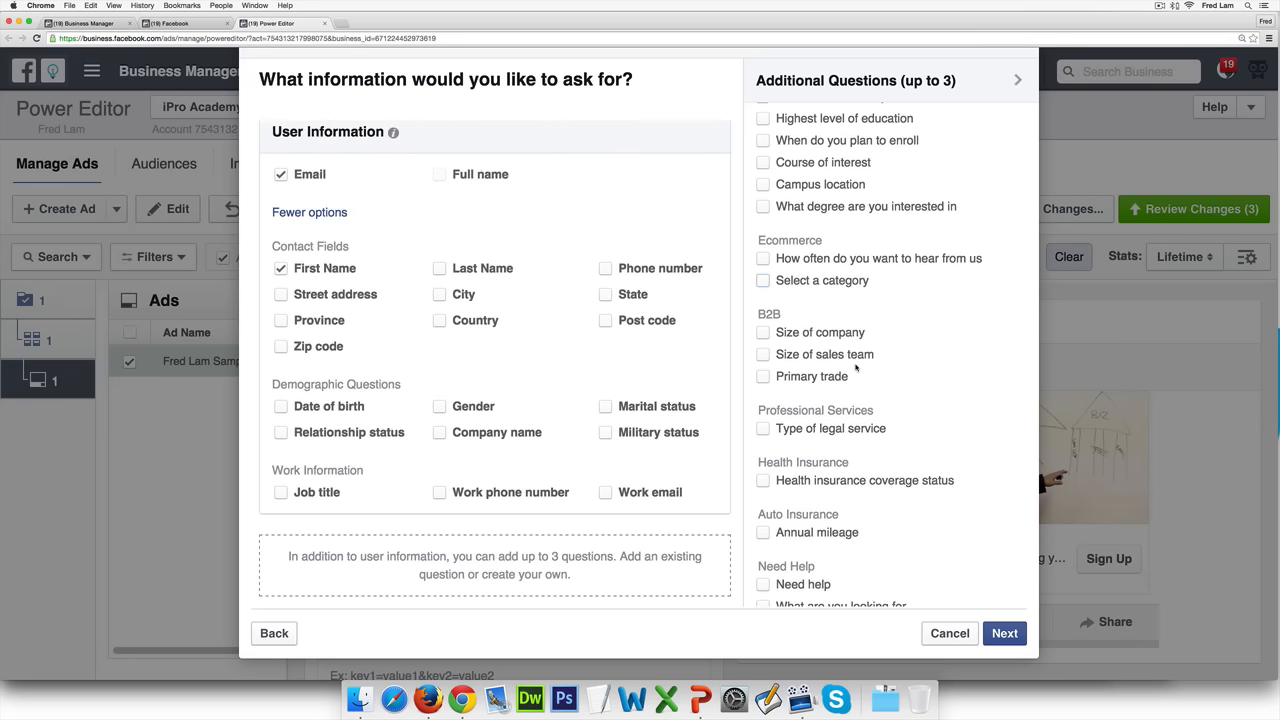
pyautogui.scroll(-2, 763, 363)
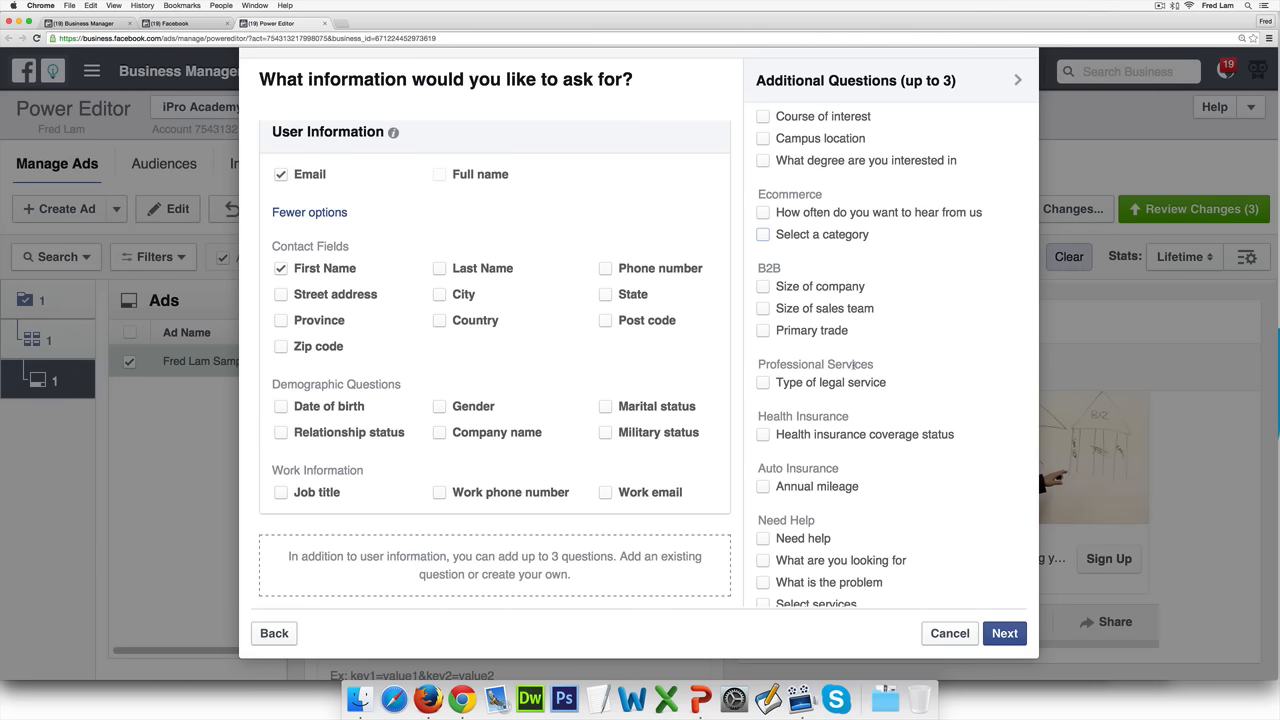
pyautogui.scroll(-2, 852, 366)
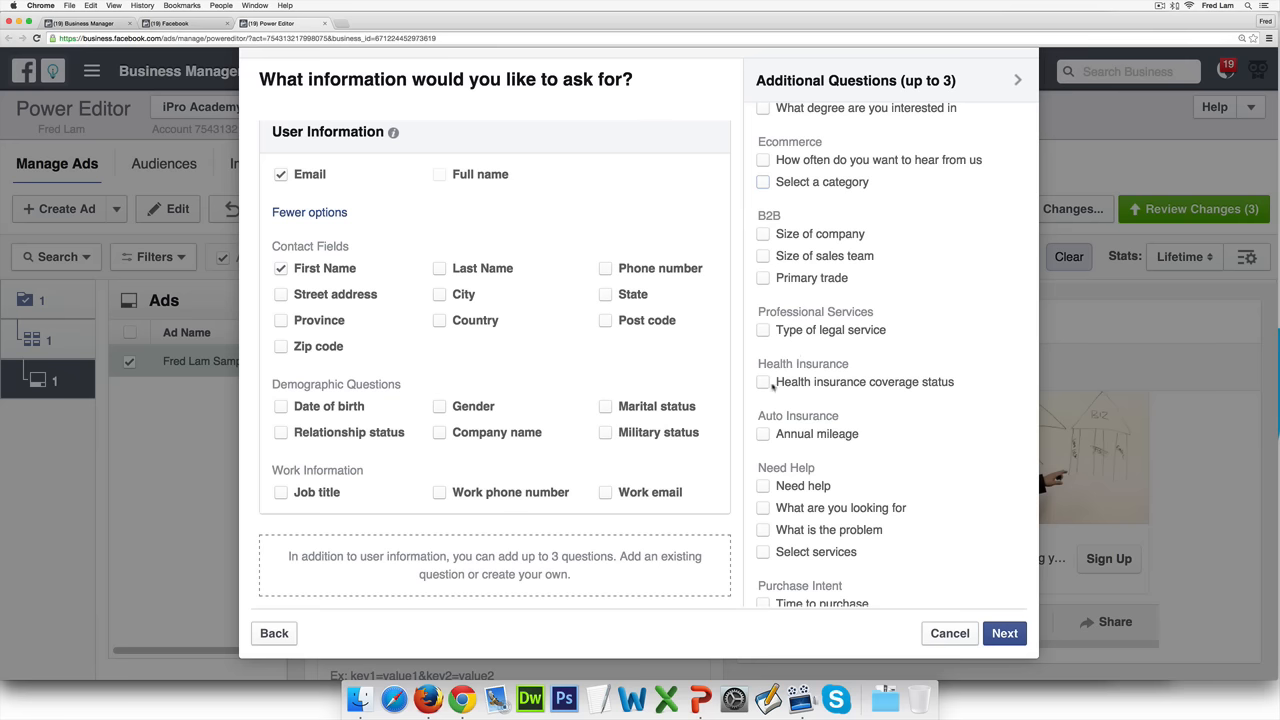
pyautogui.click(766, 385)
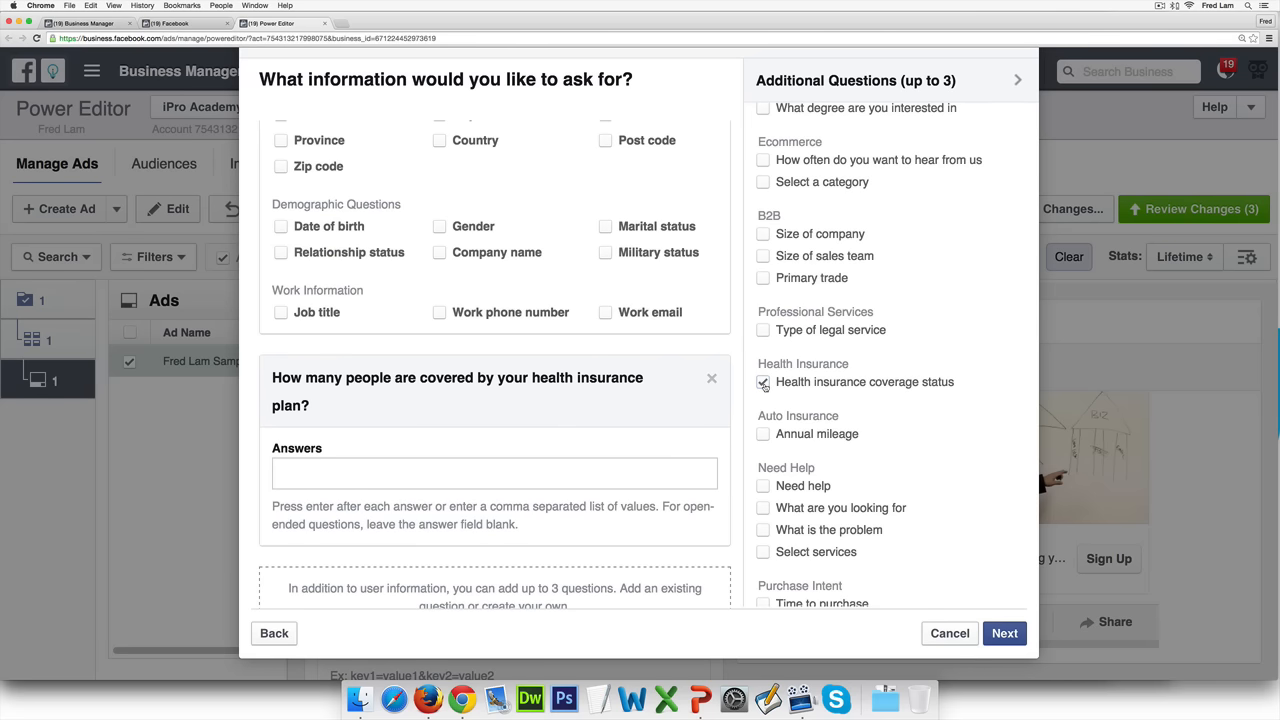
pyautogui.click(765, 386)
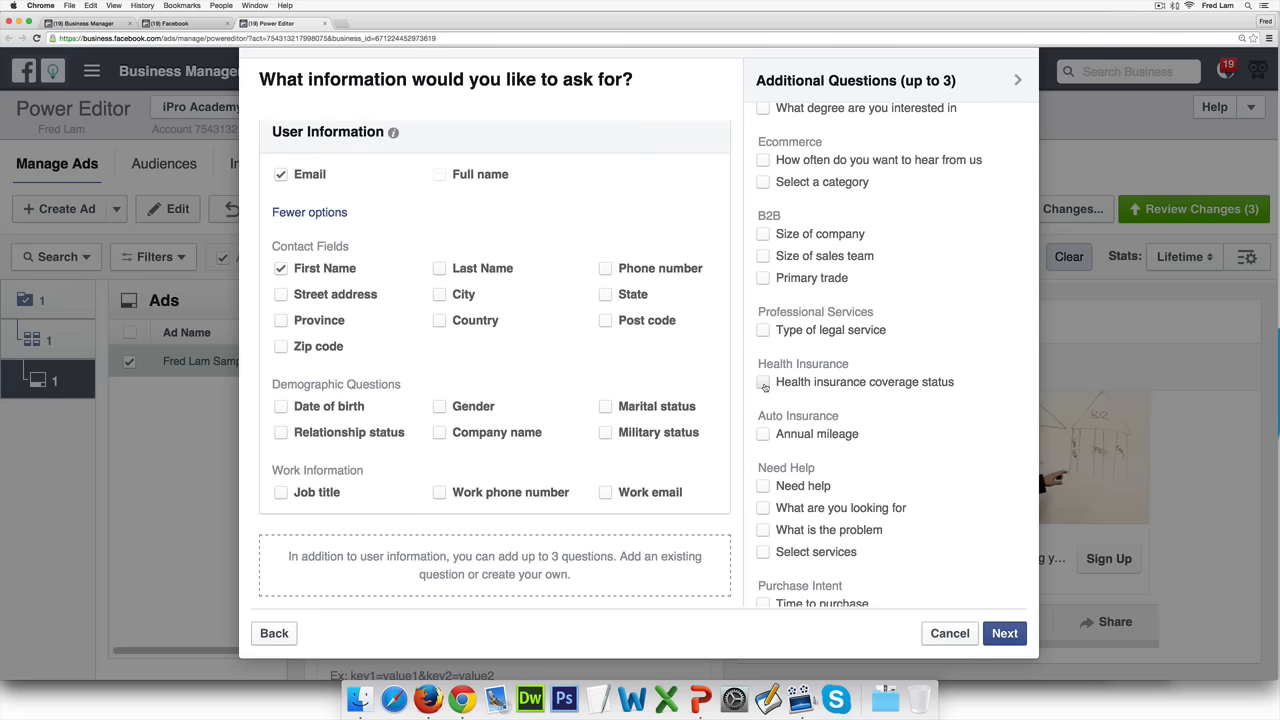
pyautogui.click(765, 386)
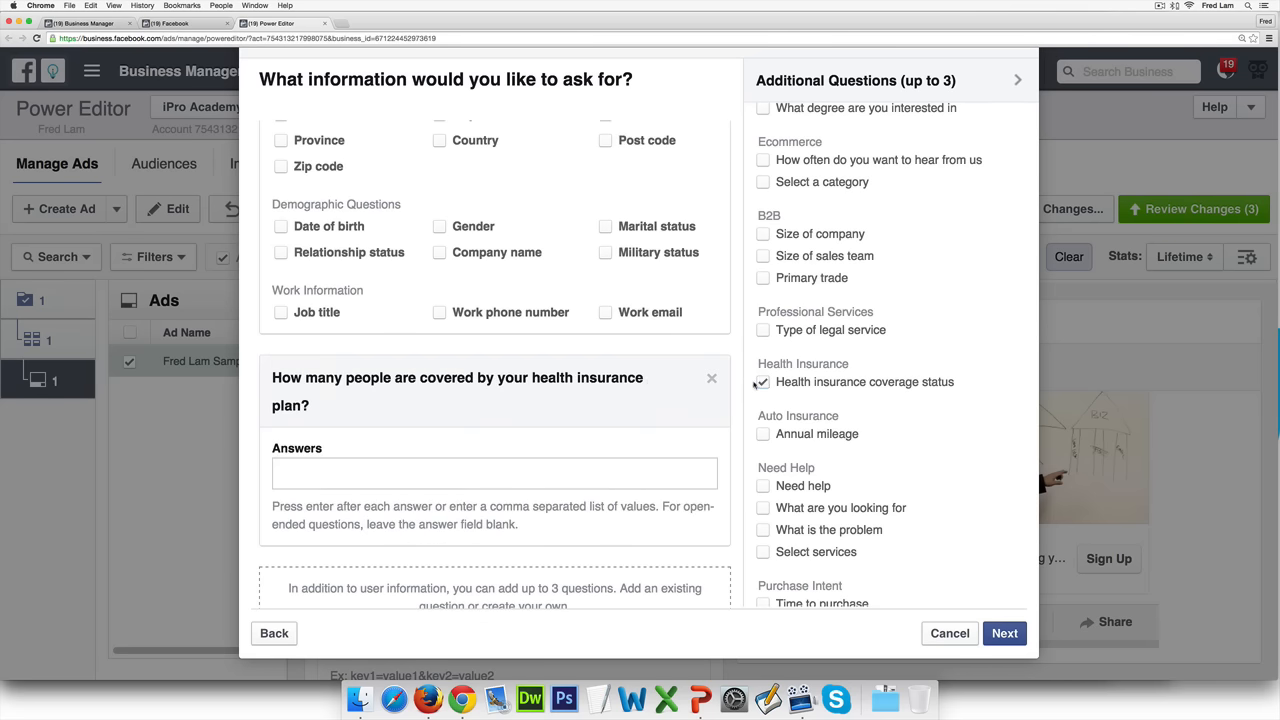
pyautogui.click(763, 383)
# - Look through the remaining additional questions, including Purchase Intent, and cancel the lead form
pyautogui.scroll(-2, 807, 405)
pyautogui.scroll(-2, 807, 405)
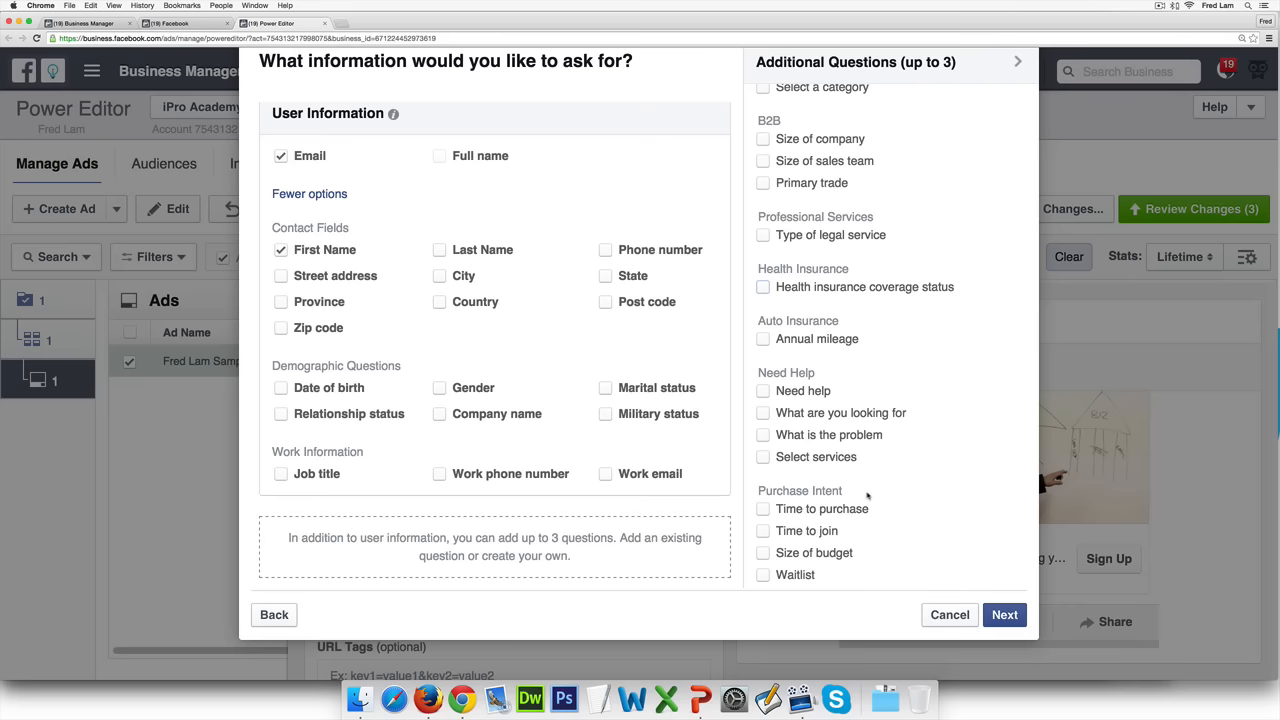
pyautogui.scroll(8, 867, 495)
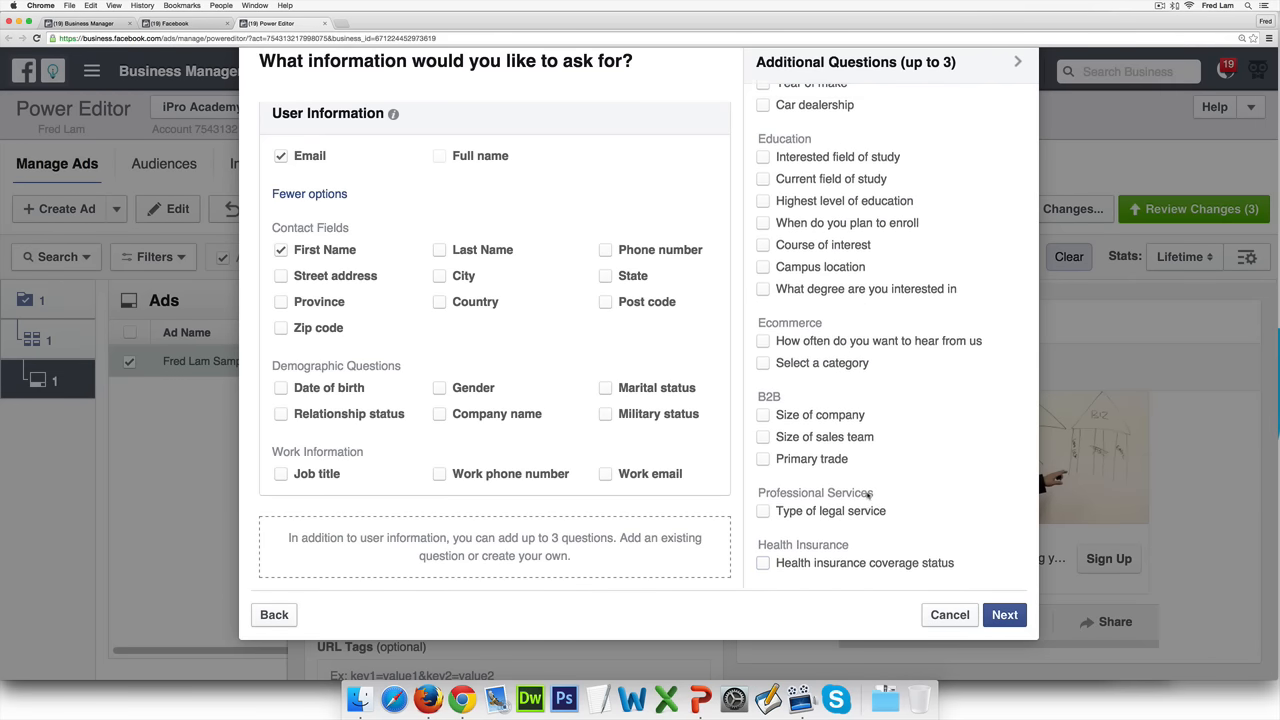
pyautogui.scroll(-5, 867, 495)
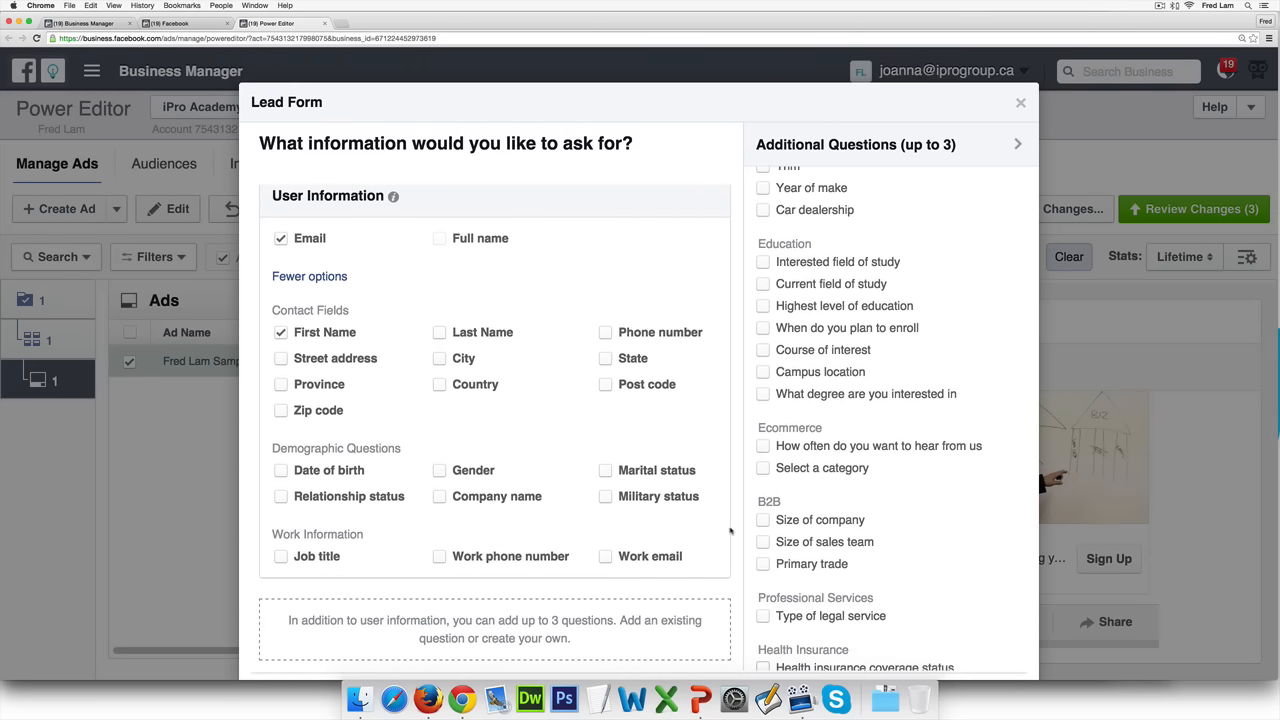
pyautogui.scroll(-1, 731, 531)
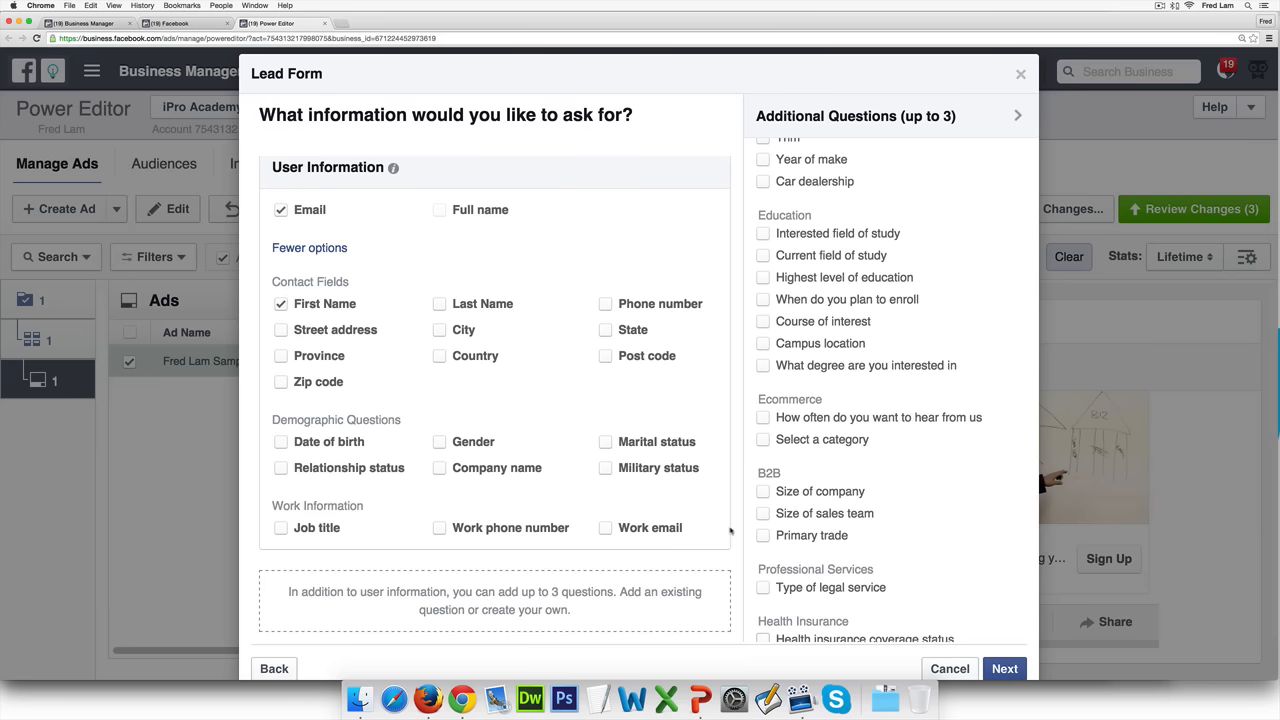
pyautogui.click(948, 668)
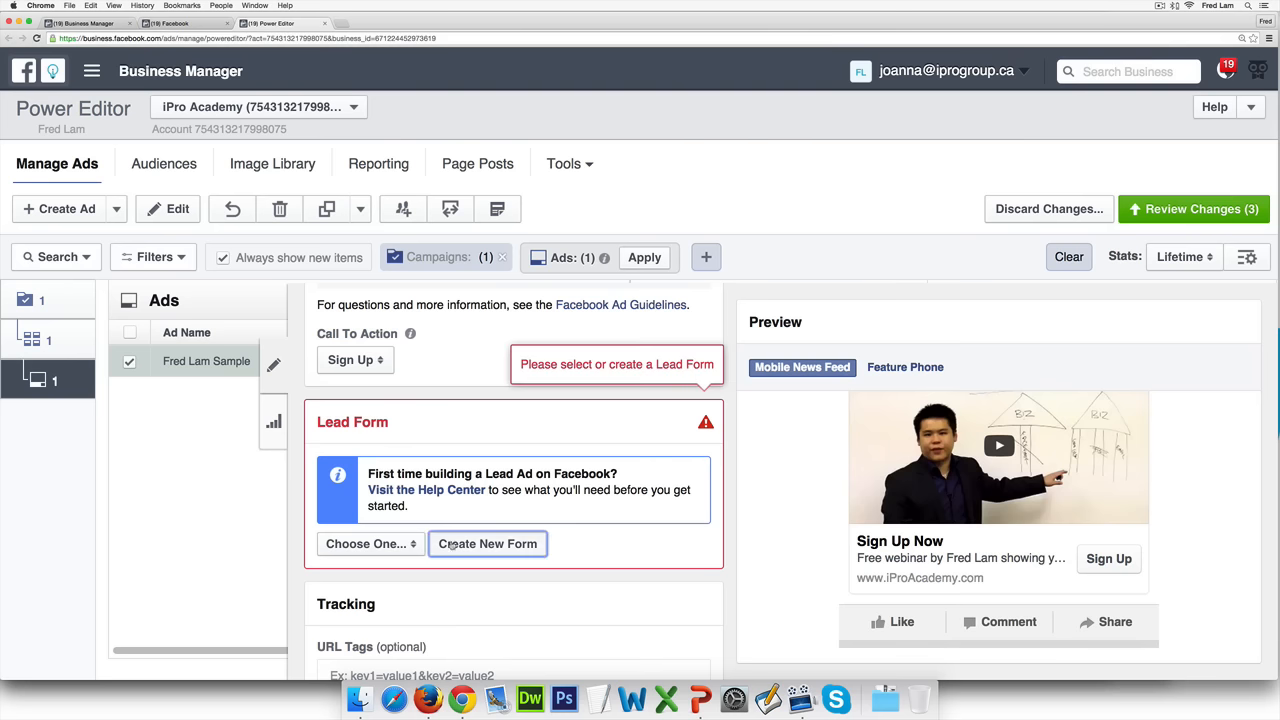
# - Create a new lead form named "iPro Academy Webinar Registration -" plus the presenter's full name and "Sample", and continue to its questions
pyautogui.click(452, 545)
pyautogui.click(540, 489)
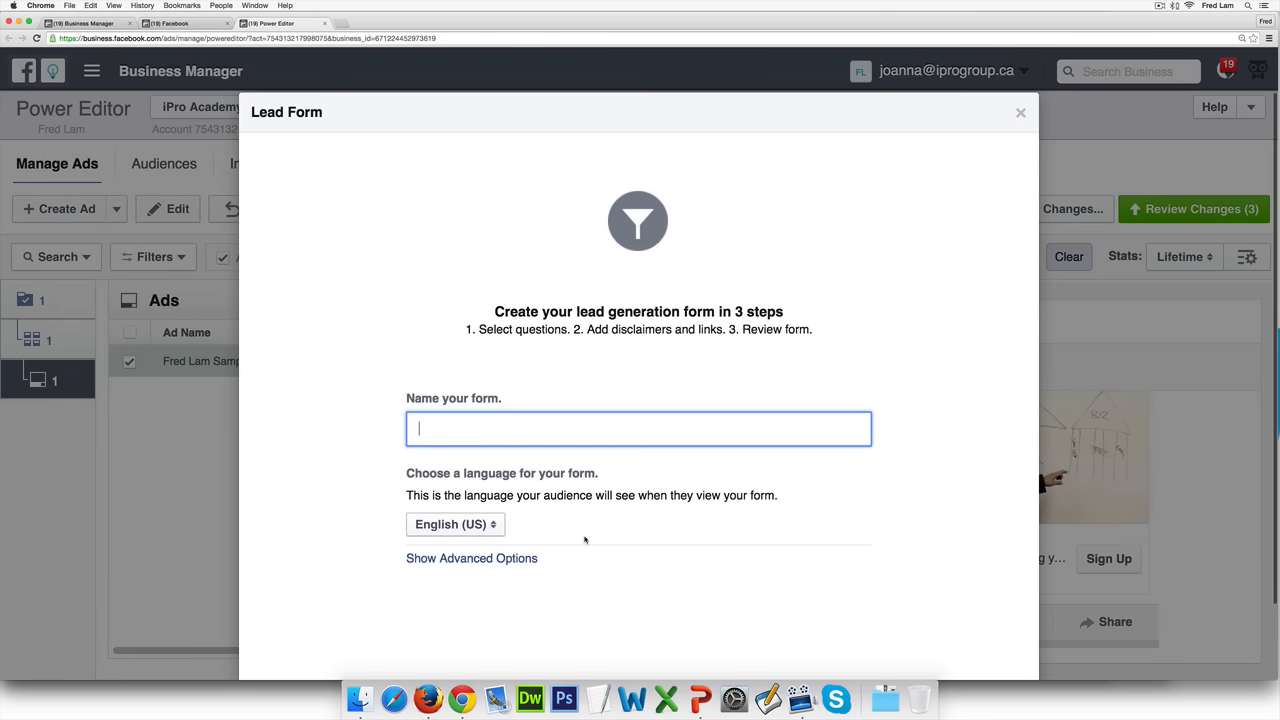
pyautogui.write('iPro Ac')
pyautogui.press('BackSpace')
pyautogui.press('BackSpace')
pyautogui.press('BackSpace')
pyautogui.write('Acad')
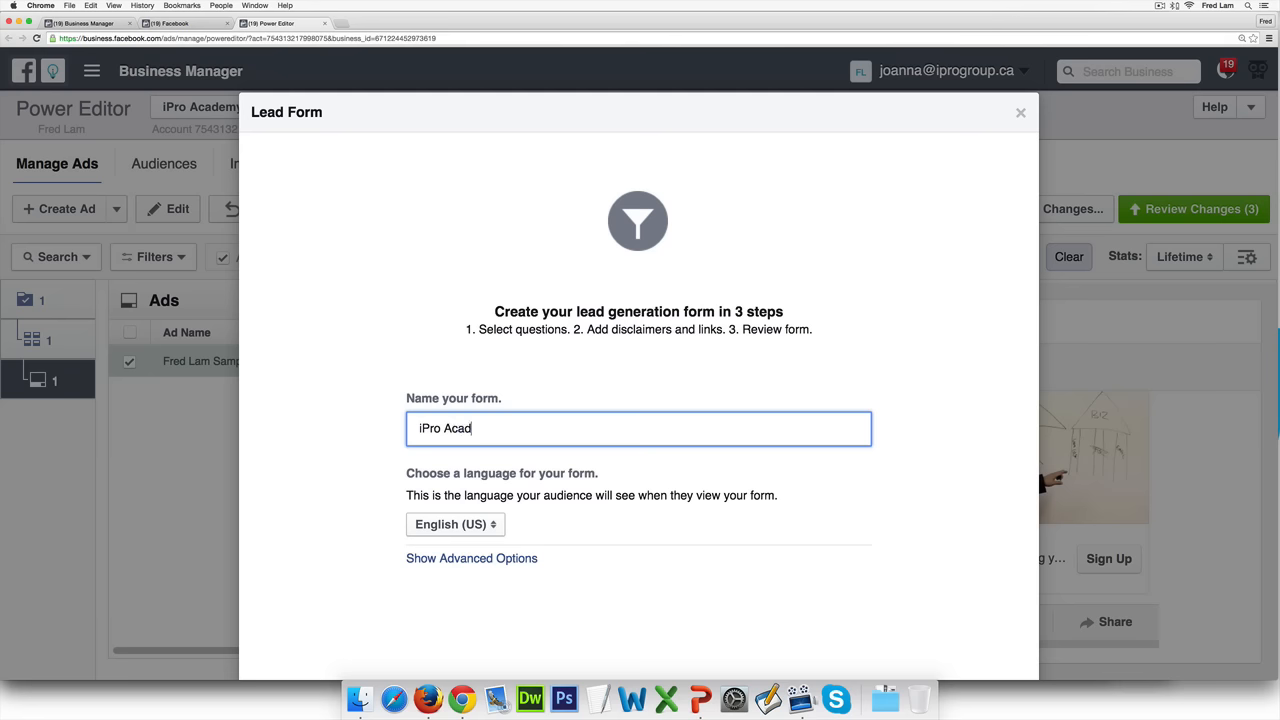
pyautogui.write('emy Webinar Registration - F')
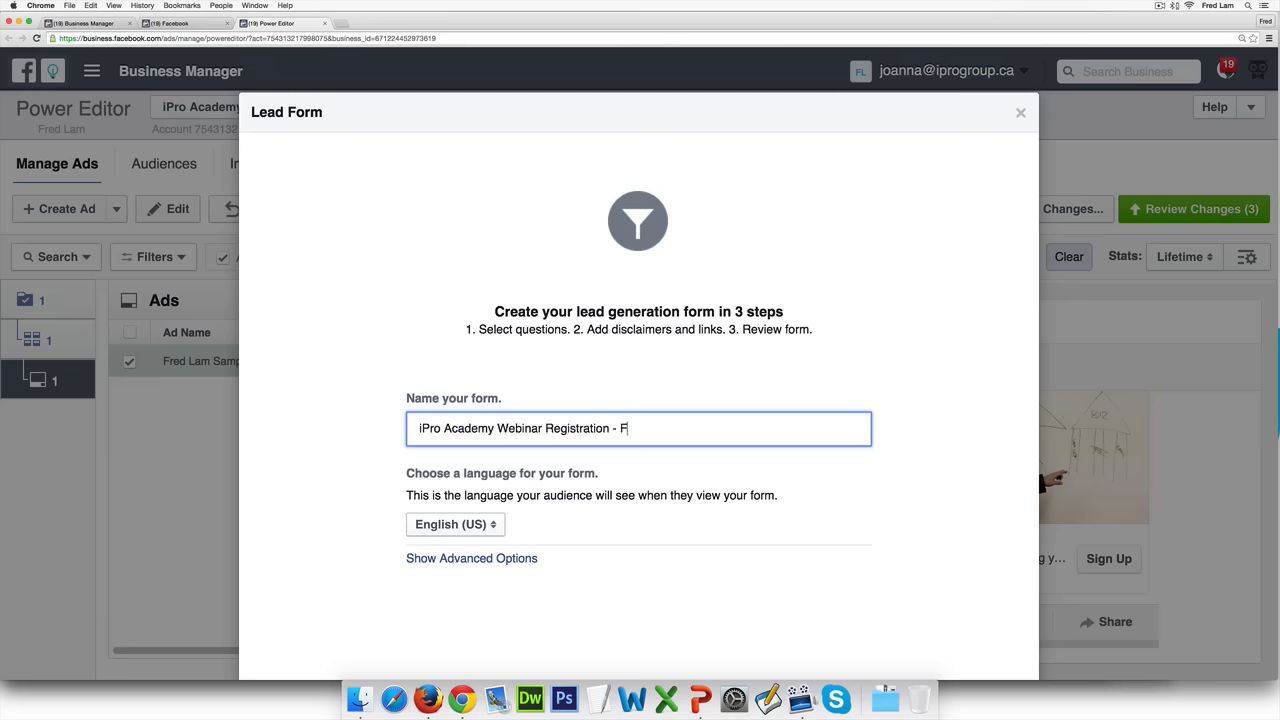
pyautogui.write('red Lam Sample')
pyautogui.click(1000, 655)
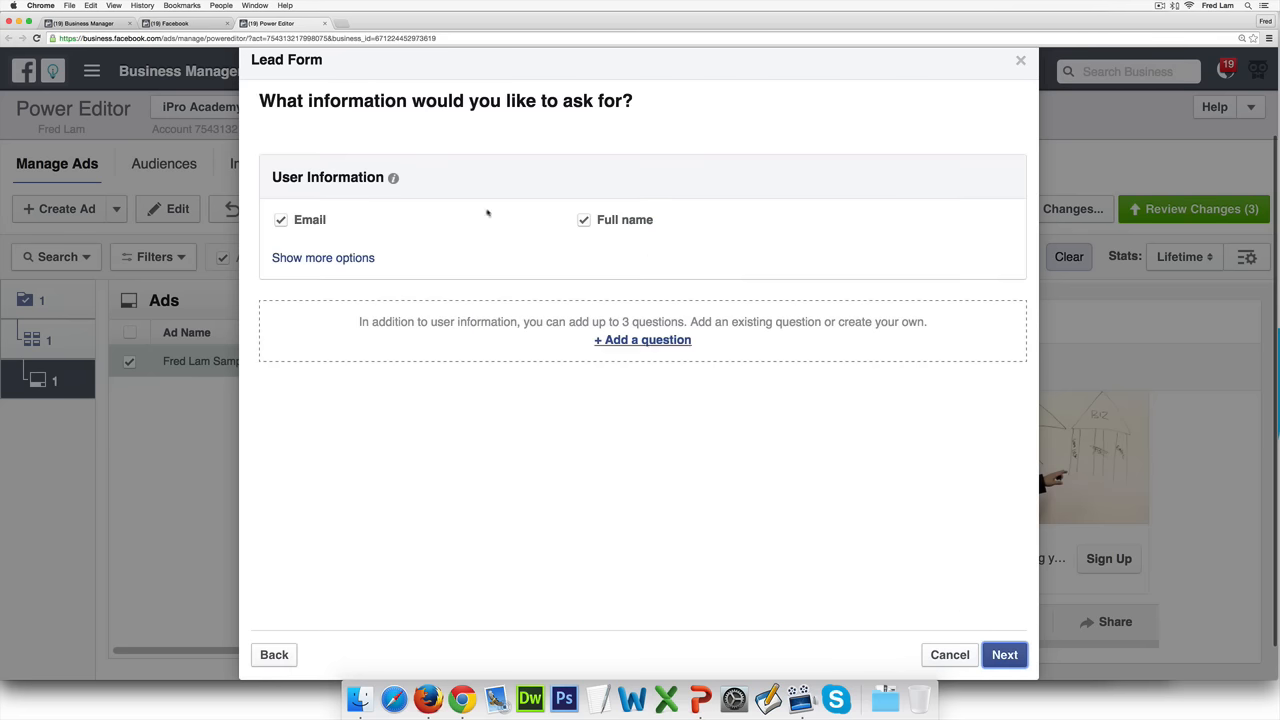
# - Request email and first name instead of full name in the lead form, and continue to the privacy policy entry
pyautogui.click(585, 222)
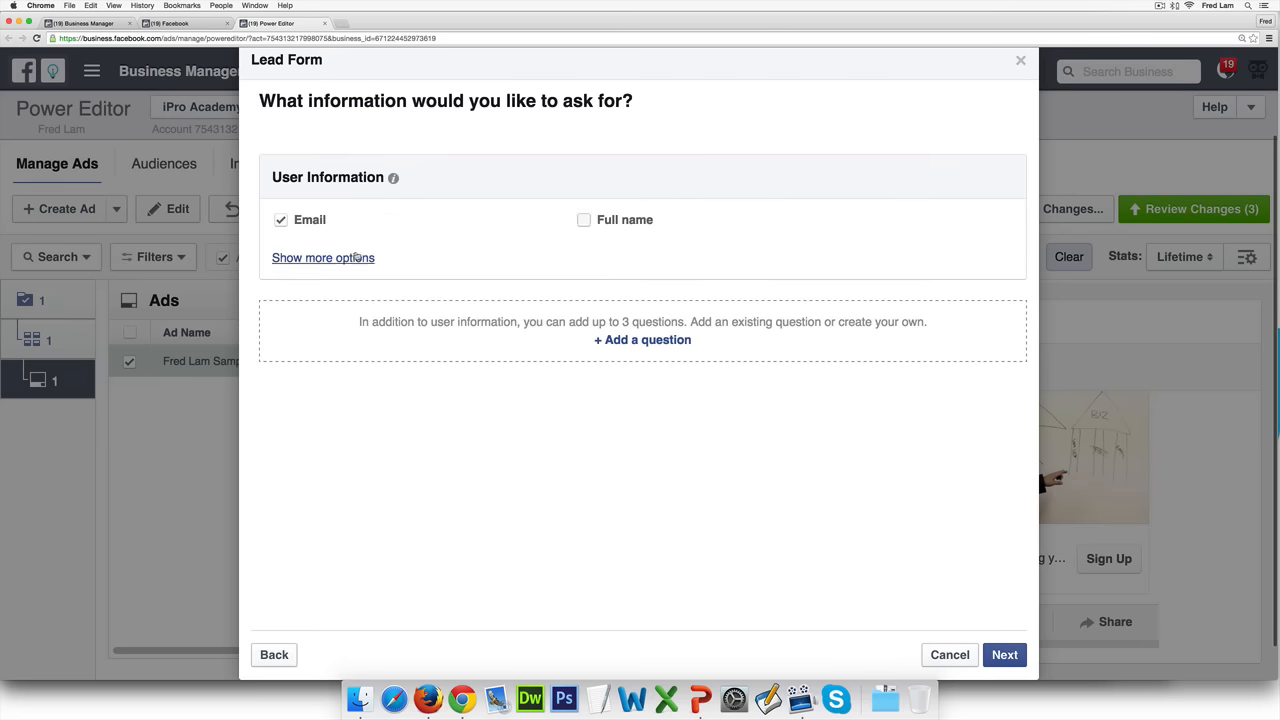
pyautogui.click(345, 258)
pyautogui.click(281, 316)
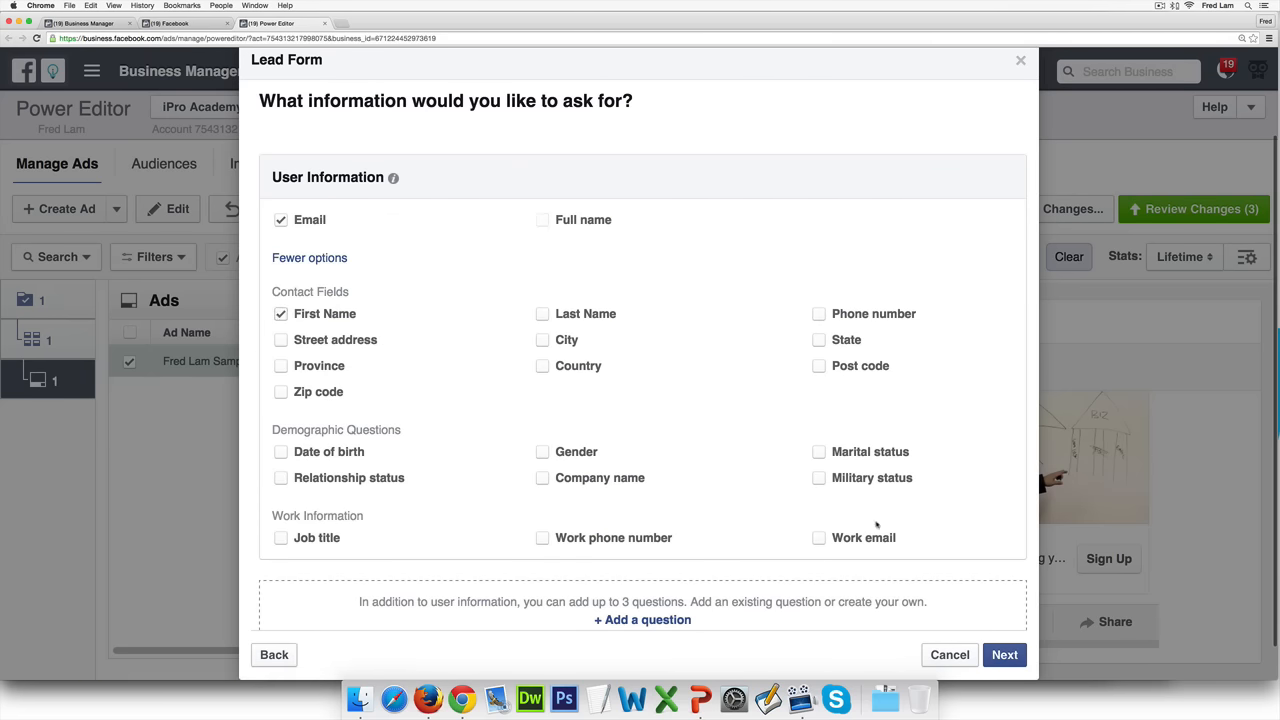
pyautogui.click(1006, 653)
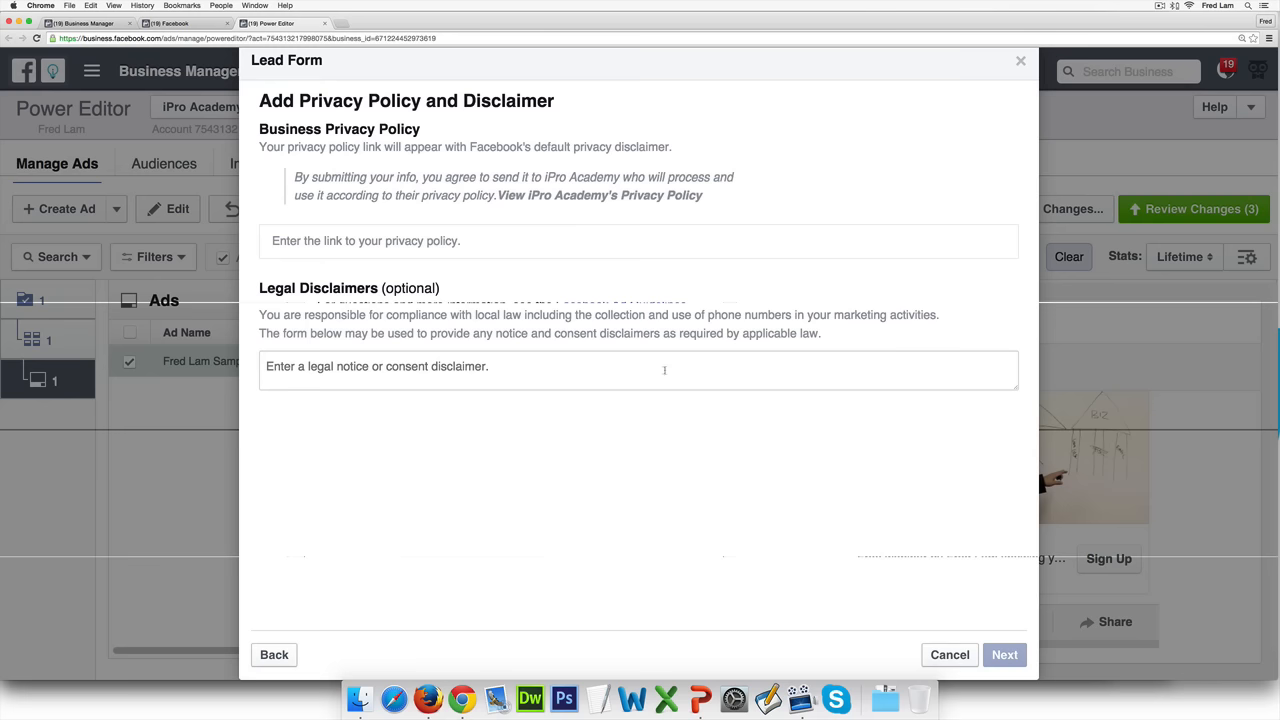
pyautogui.click(556, 247)
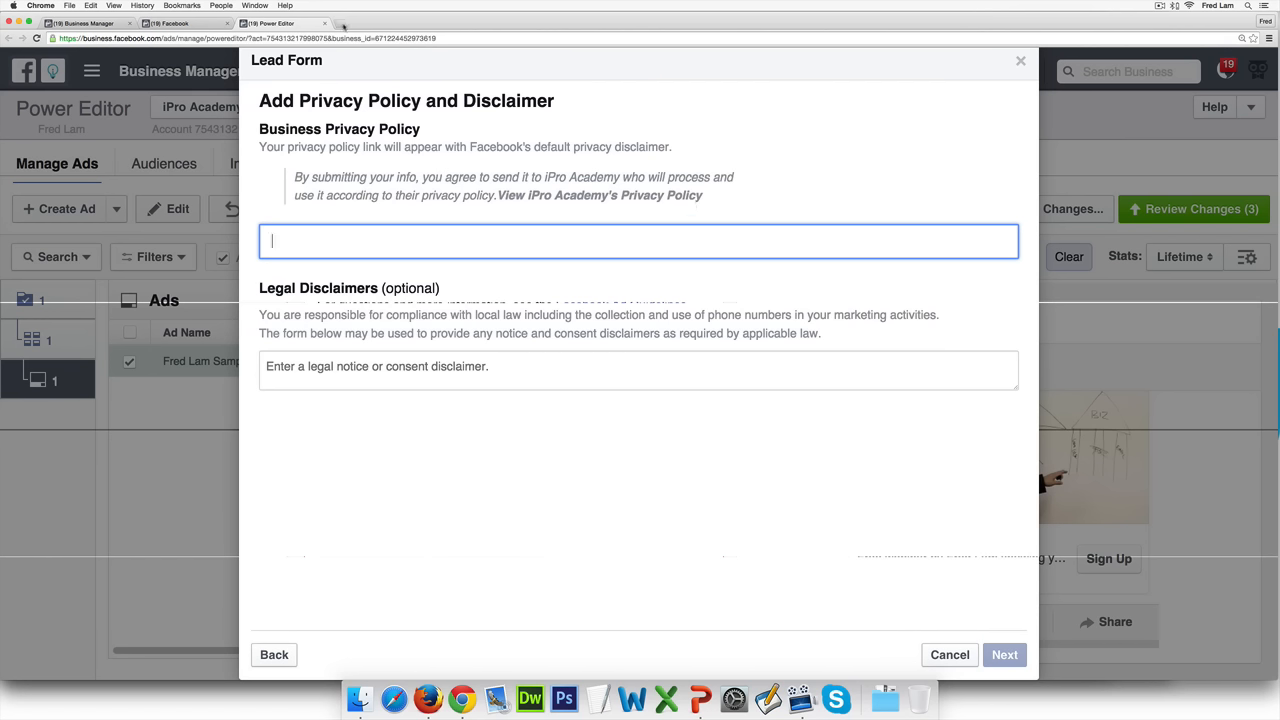
# - Open iproacademy.com in a new browser tab and copy the address of its Privacy Policy link
pyautogui.click(341, 23)
pyautogui.write('iproacademy.com')
pyautogui.press('Return')
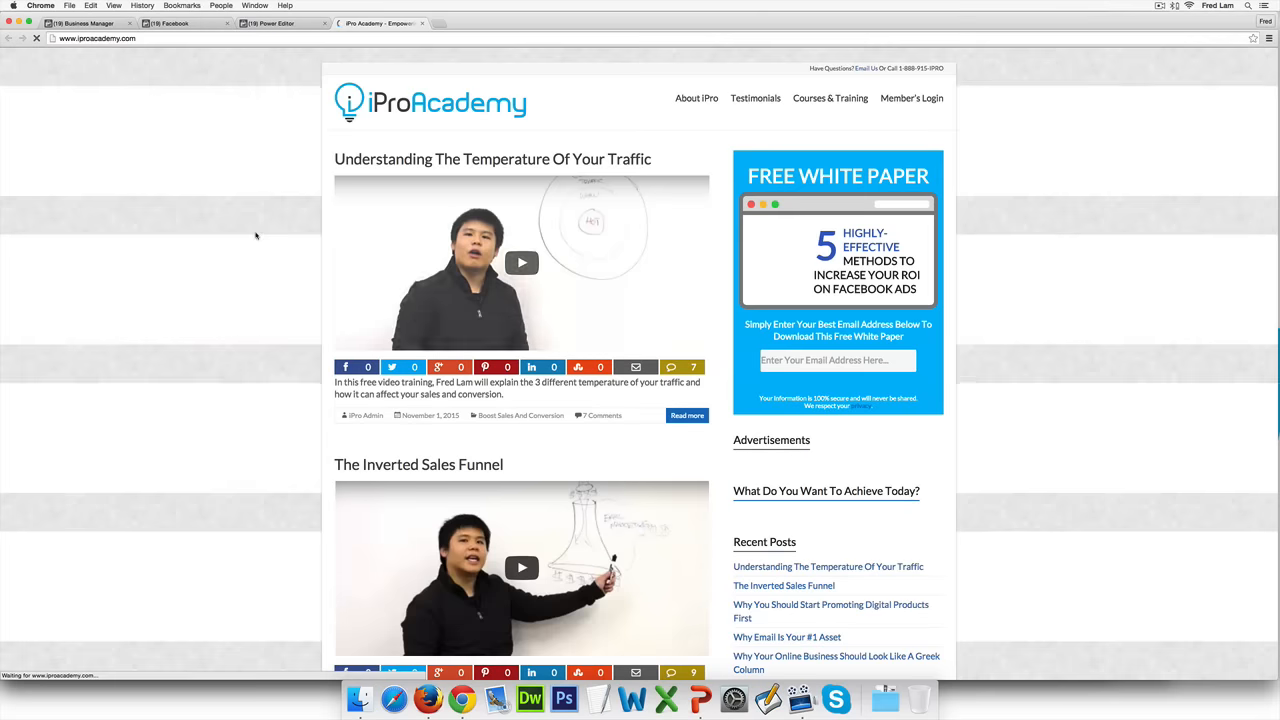
pyautogui.scroll(-5, 282, 258)
pyautogui.scroll(-15, 282, 258)
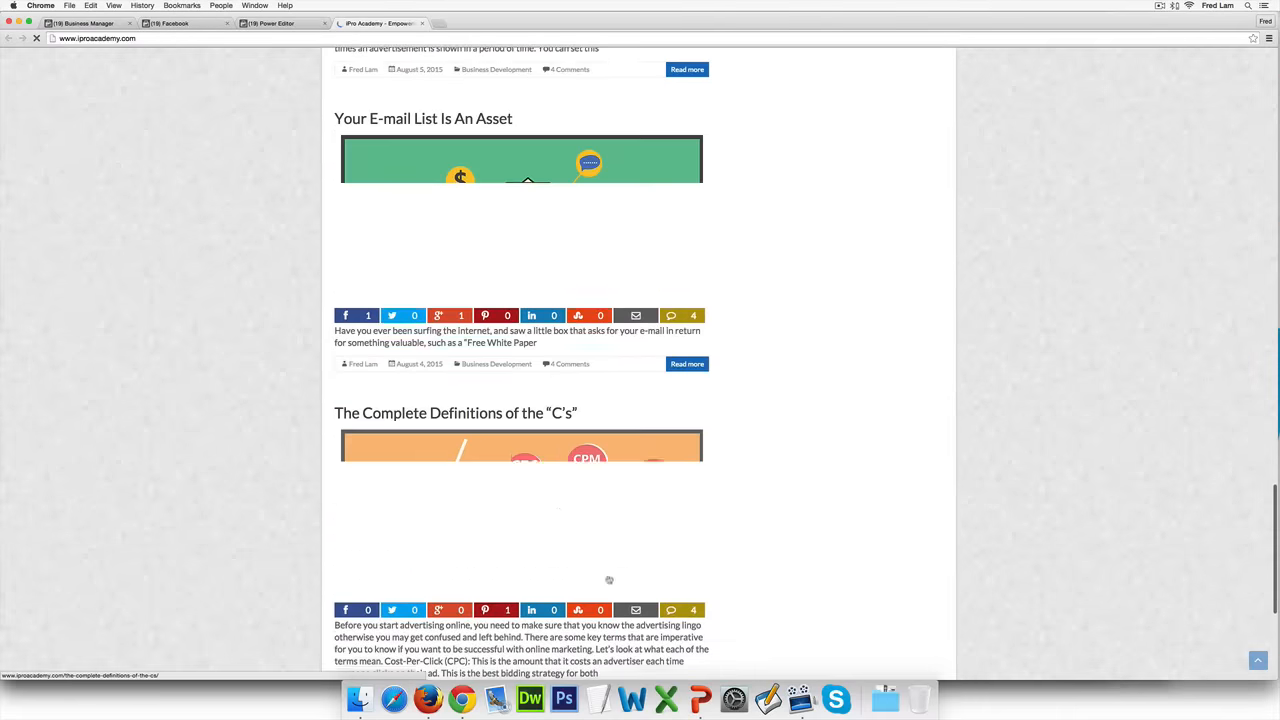
pyautogui.scroll(-5, 673, 602)
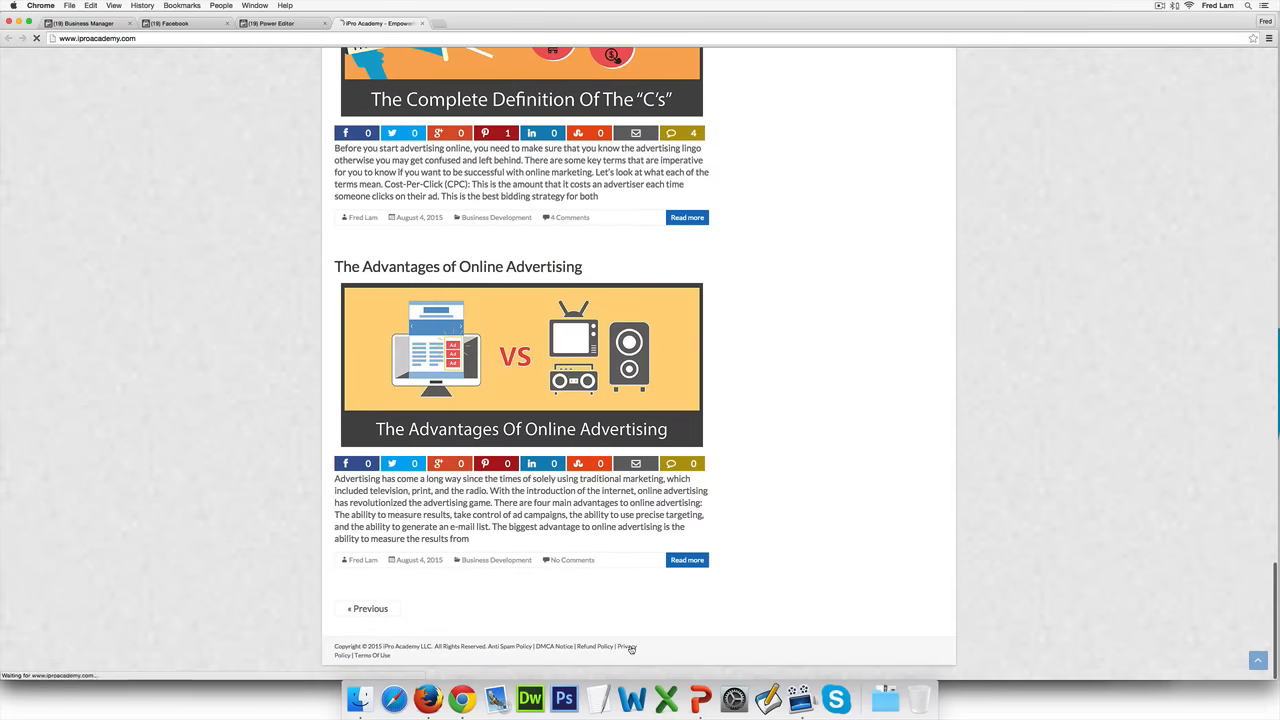
pyautogui.rightClick(631, 648)
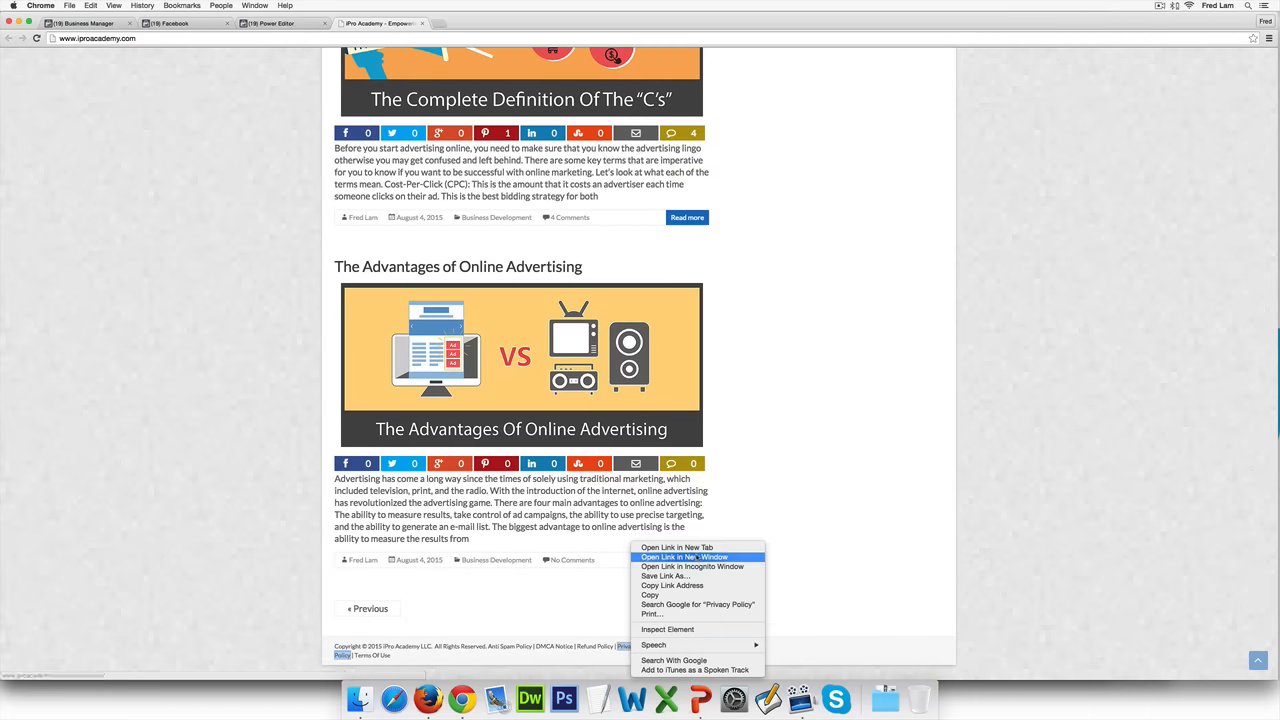
pyautogui.click(707, 587)
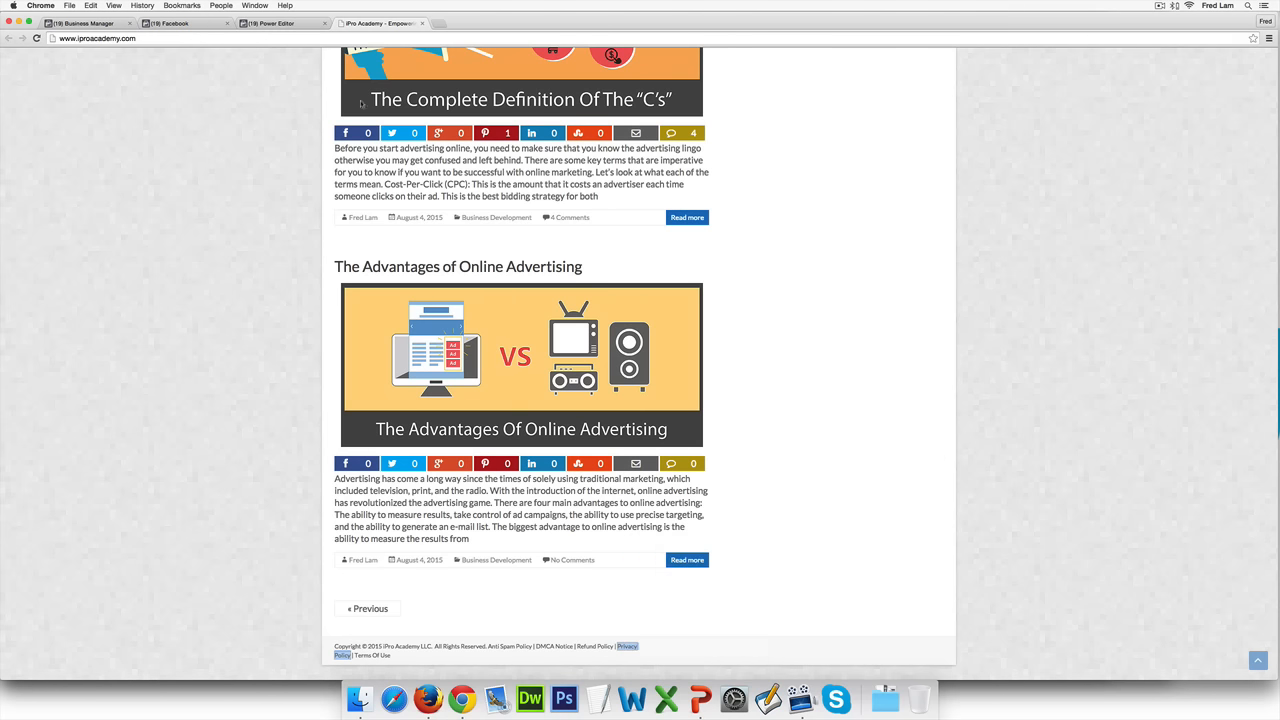
# - Back in Power Editor, create a lead form named "iPro Academy Webinar -" plus the presenter's full name and "Sample", and continue to its questions
pyautogui.click(275, 22)
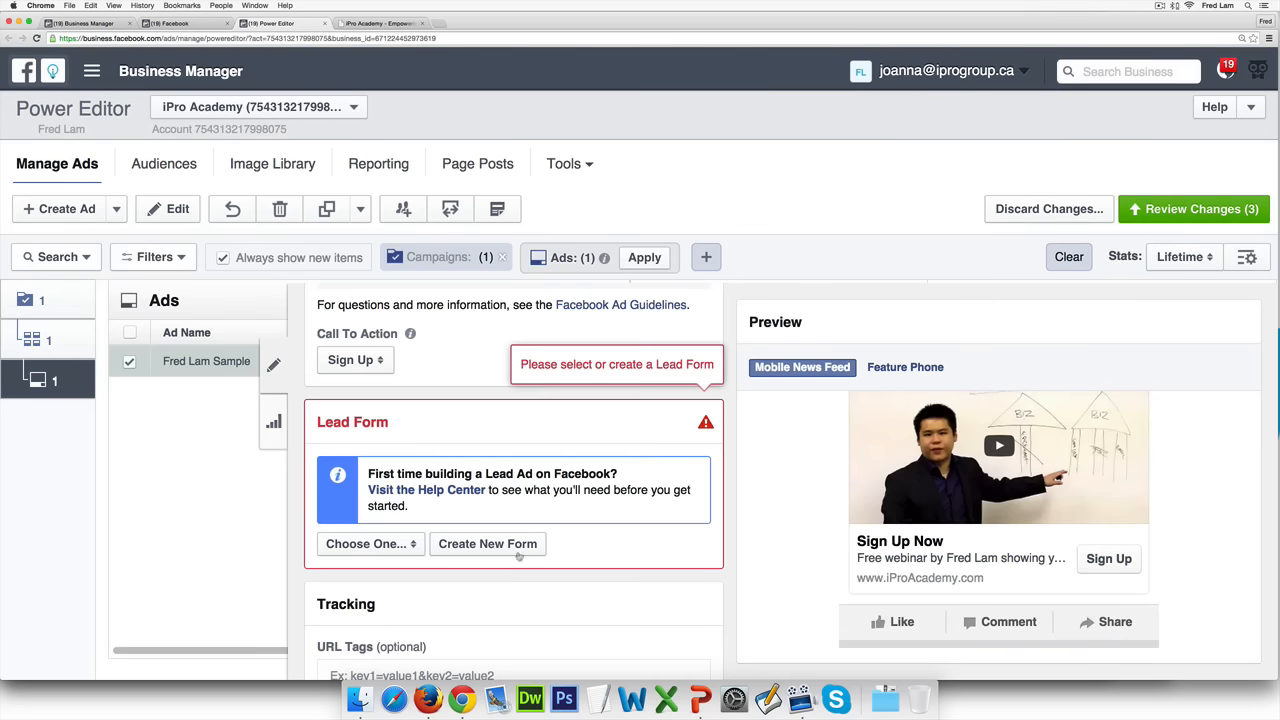
pyautogui.click(512, 548)
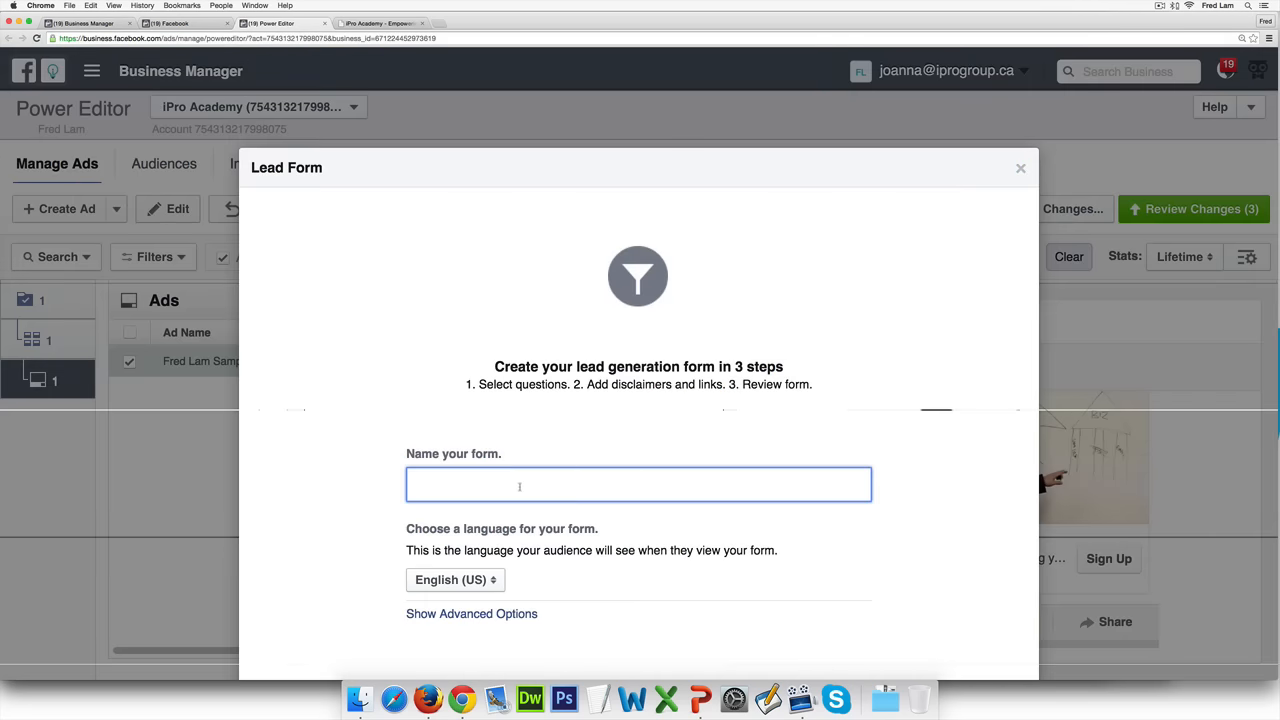
pyautogui.write('iPro Academy Webinar - Fred Lam ')
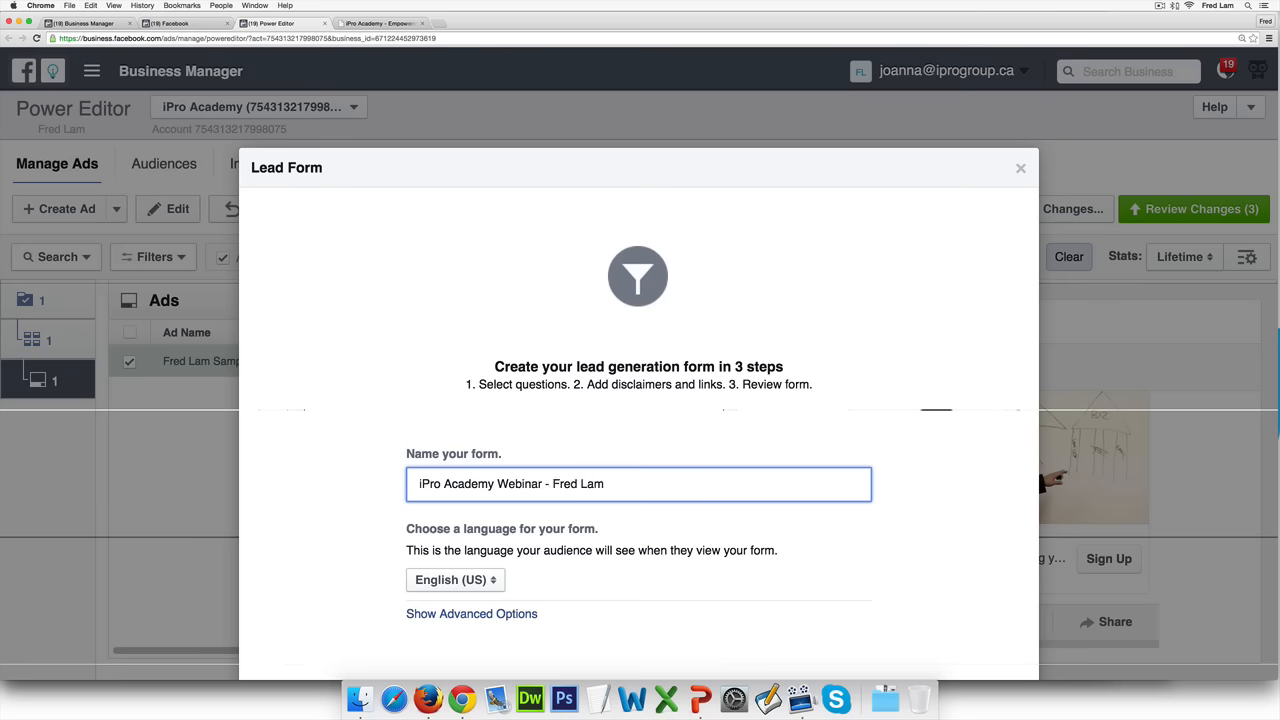
pyautogui.write('Sample')
pyautogui.scroll(-2, 913, 604)
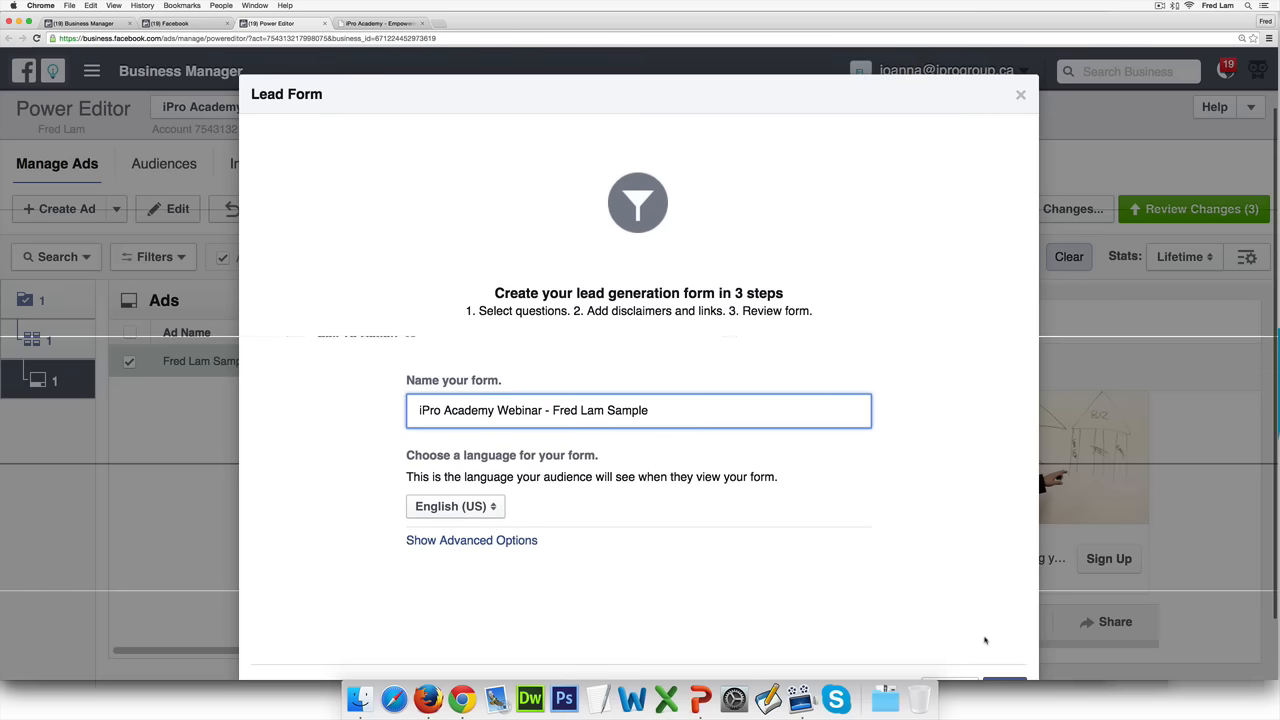
pyautogui.scroll(-2, 990, 625)
pyautogui.click(1002, 614)
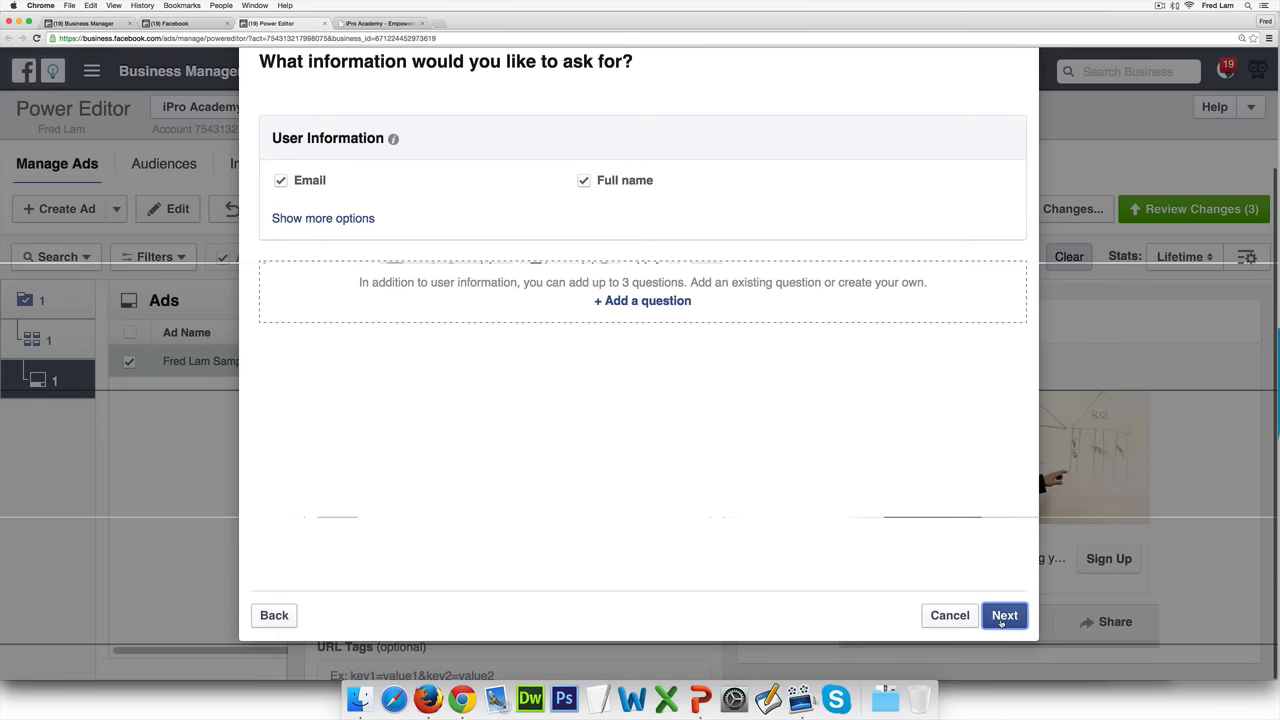
# - Replace the Full name field with First Name, keep Email, and continue to the privacy policy and disclaimer
pyautogui.click(584, 181)
pyautogui.click(323, 218)
pyautogui.click(281, 274)
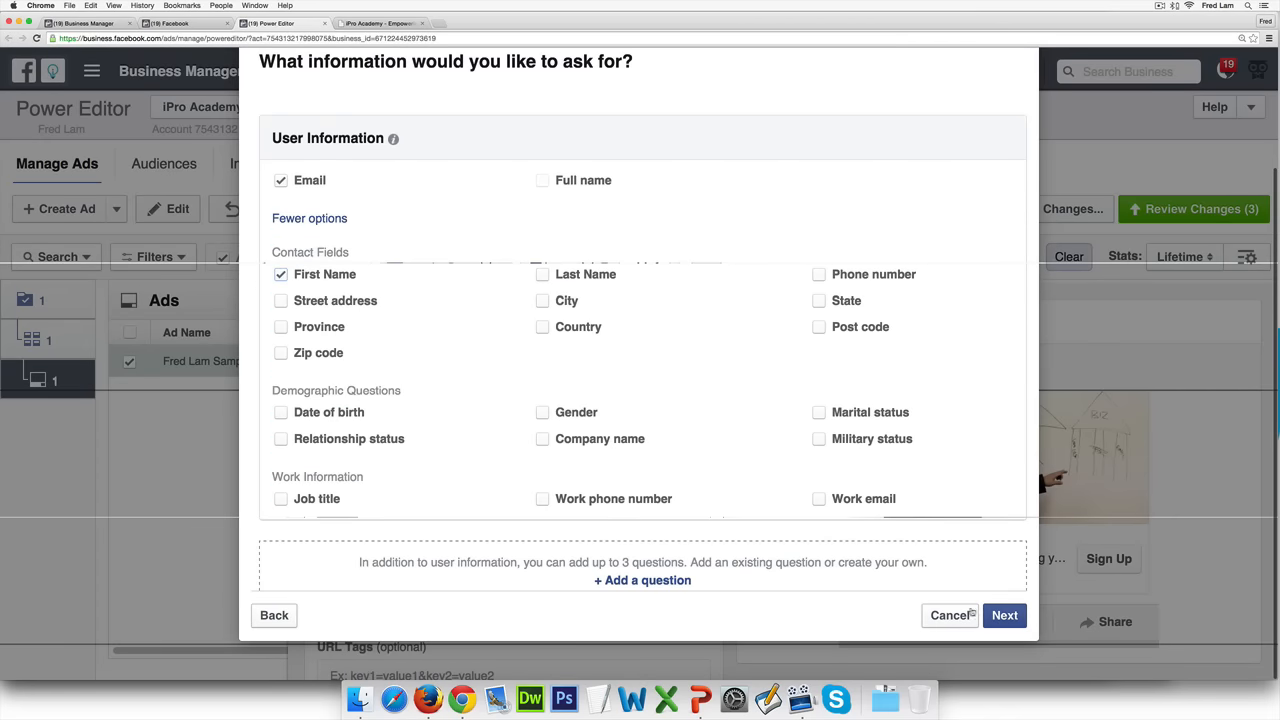
pyautogui.click(995, 615)
pyautogui.click(405, 202)
pyautogui.press('super+v')
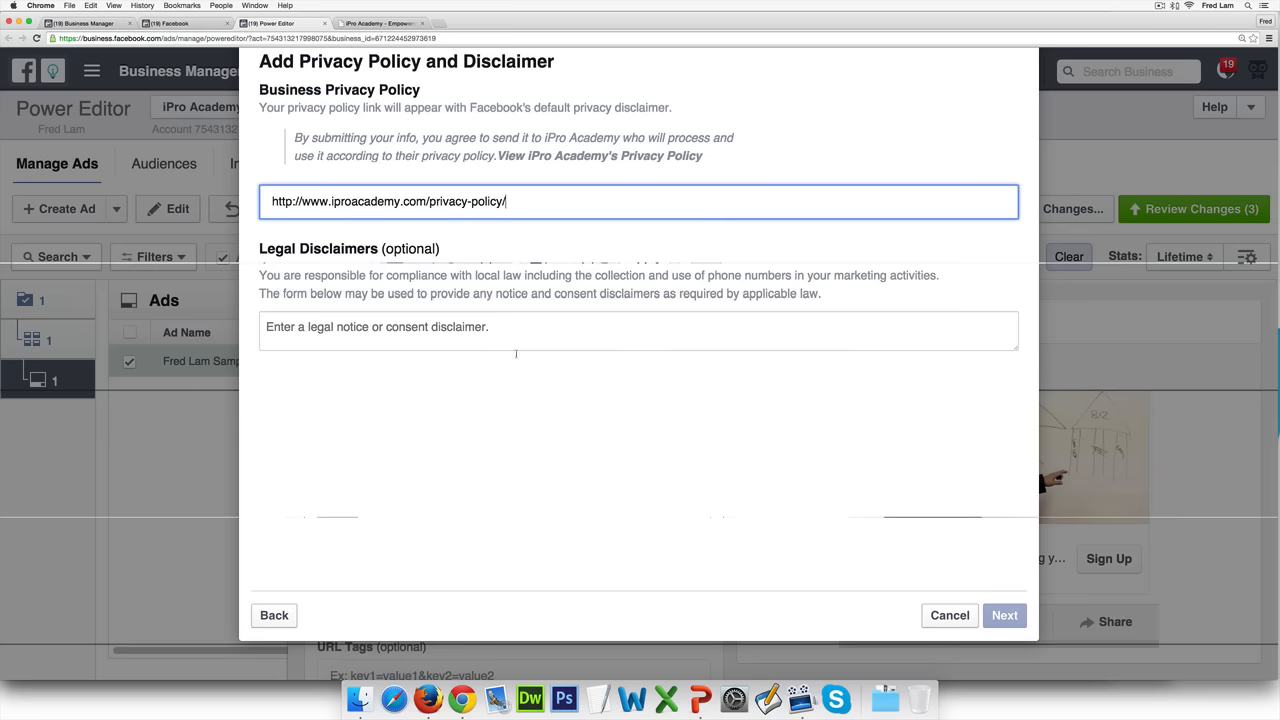
pyautogui.click(499, 340)
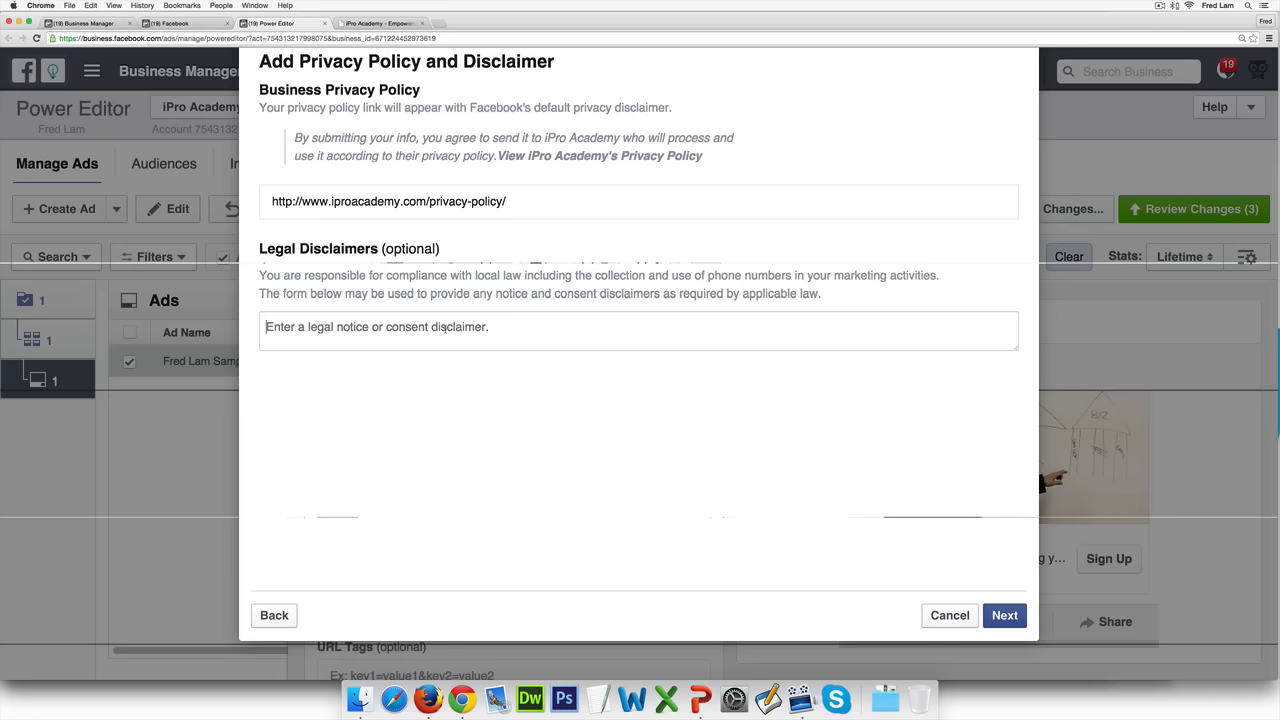
# - Copy the form's privacy policy link and open that page in a new Firefox tab
pyautogui.tripleClick(423, 201)
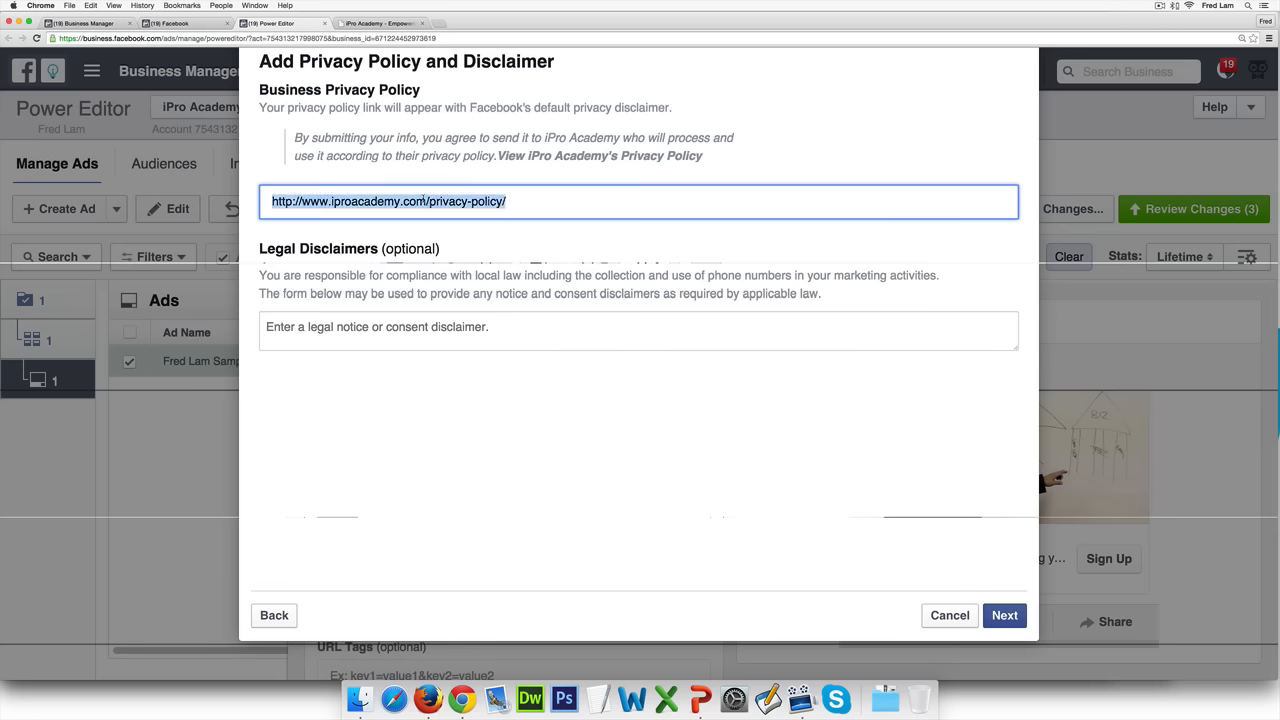
pyautogui.click(416, 326)
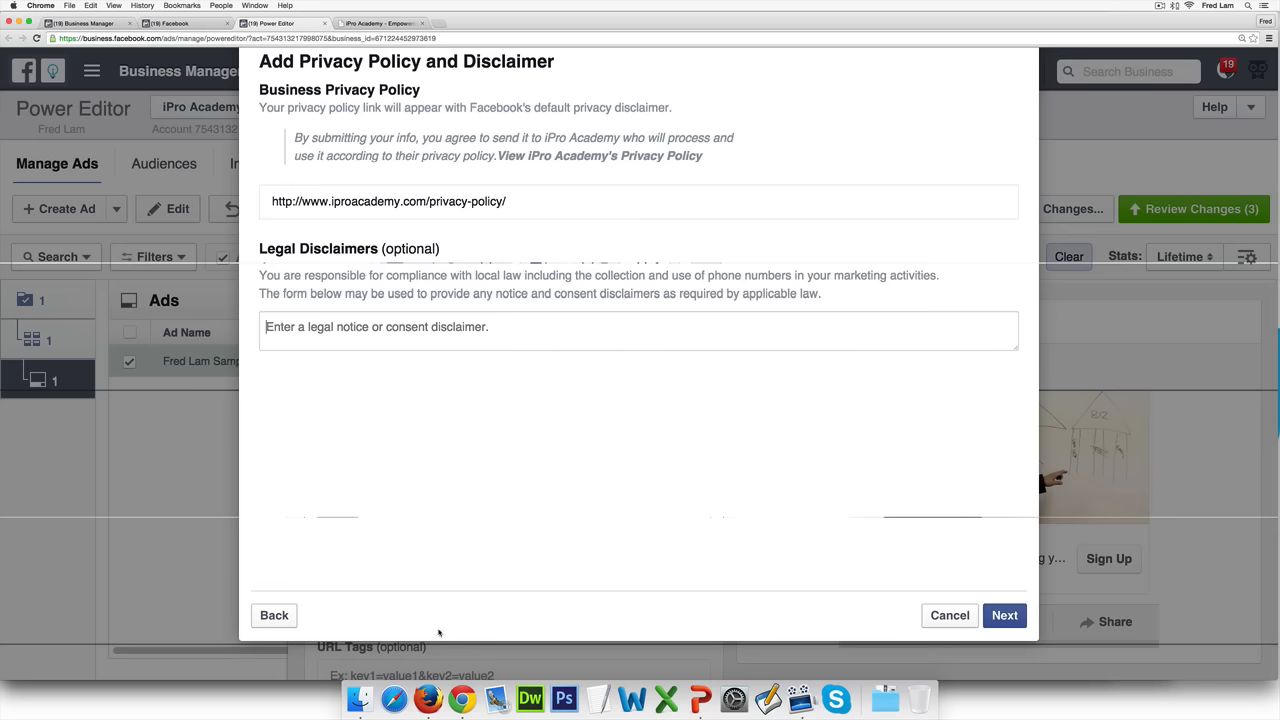
pyautogui.click(428, 700)
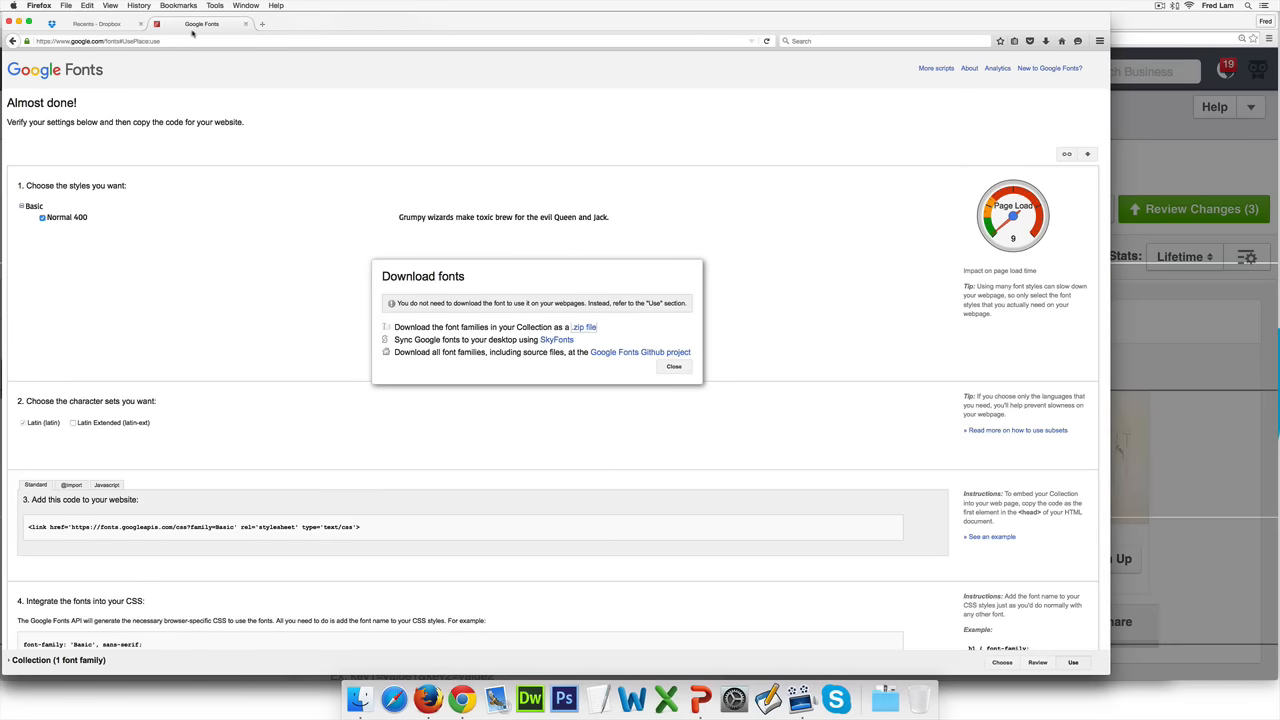
pyautogui.click(262, 23)
pyautogui.press('super+v')
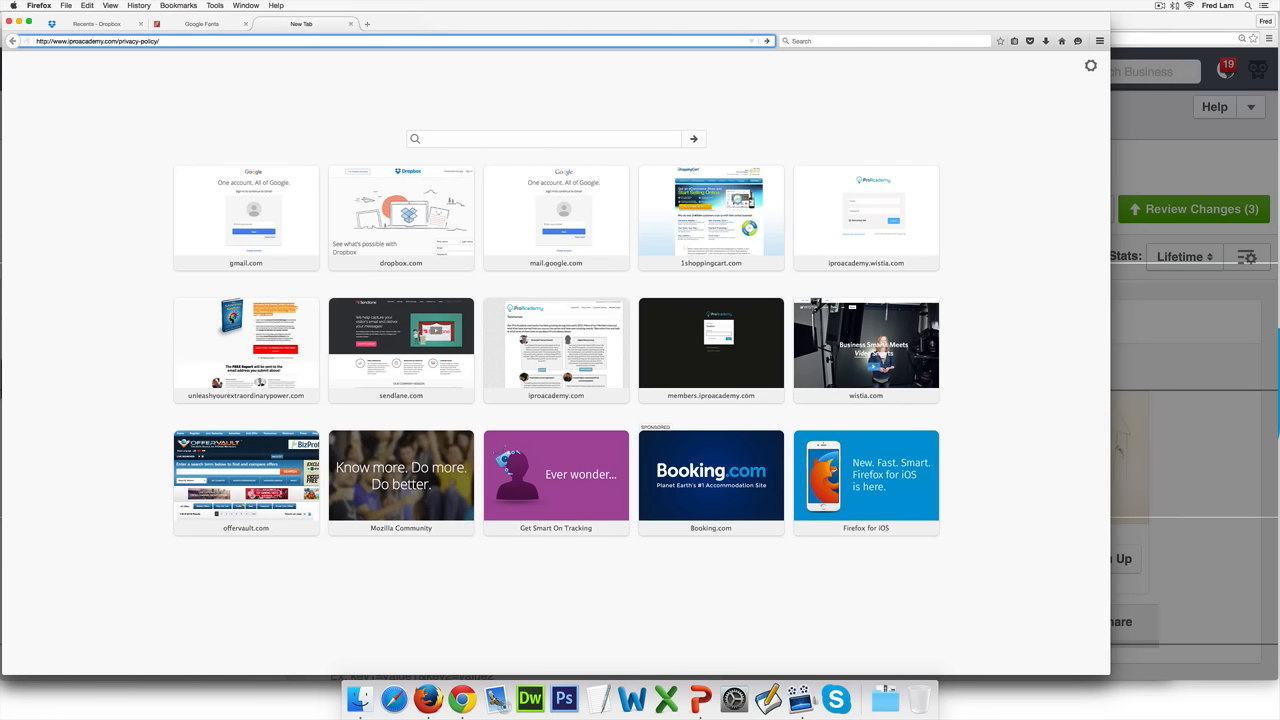
pyautogui.press('Return')
pyautogui.press('super+Tab')
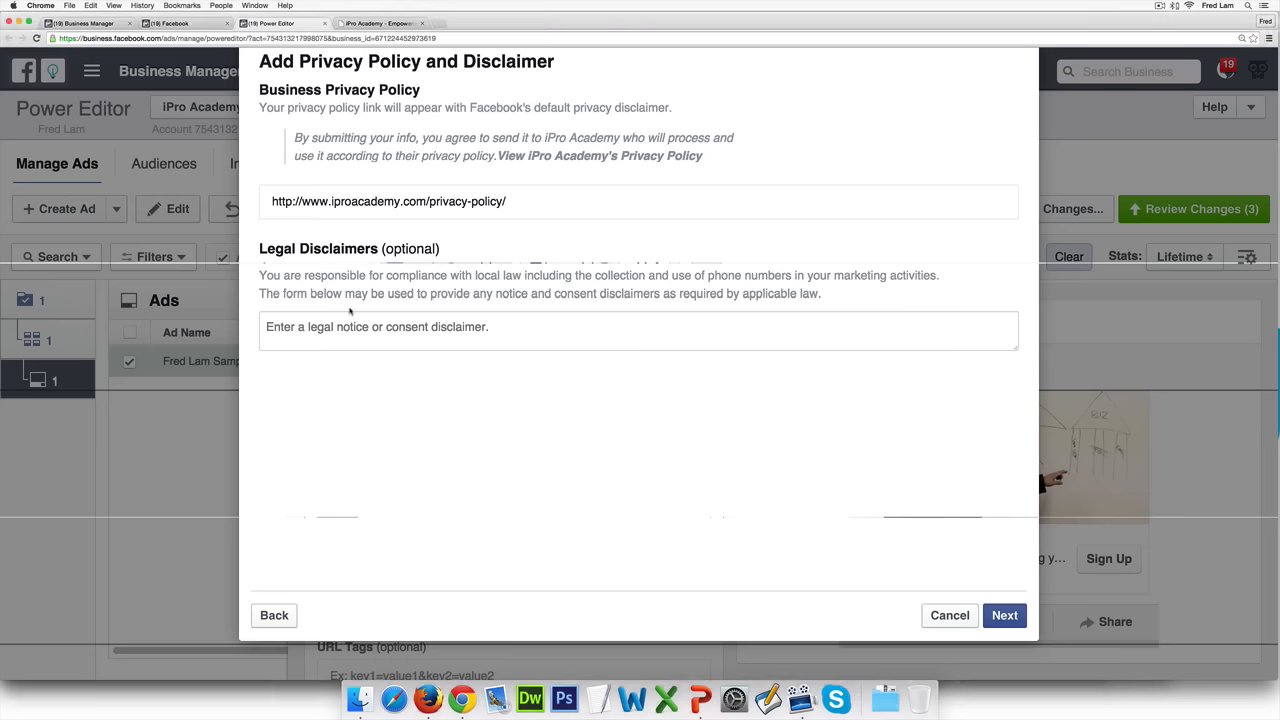
pyautogui.press('super+Tab')
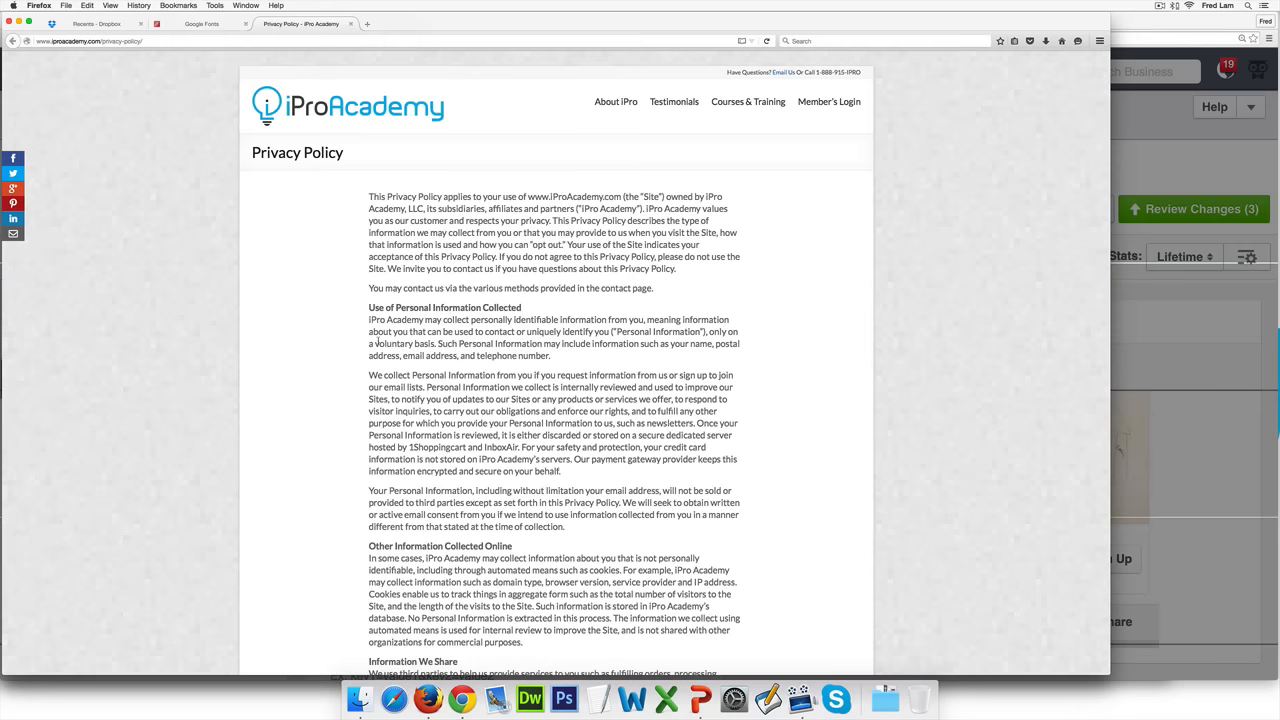
# - Copy the Terms Of Use link from the privacy policy page, enter it as the form's legal disclaimer in Chrome, and continue
pyautogui.scroll(-15, 378, 343)
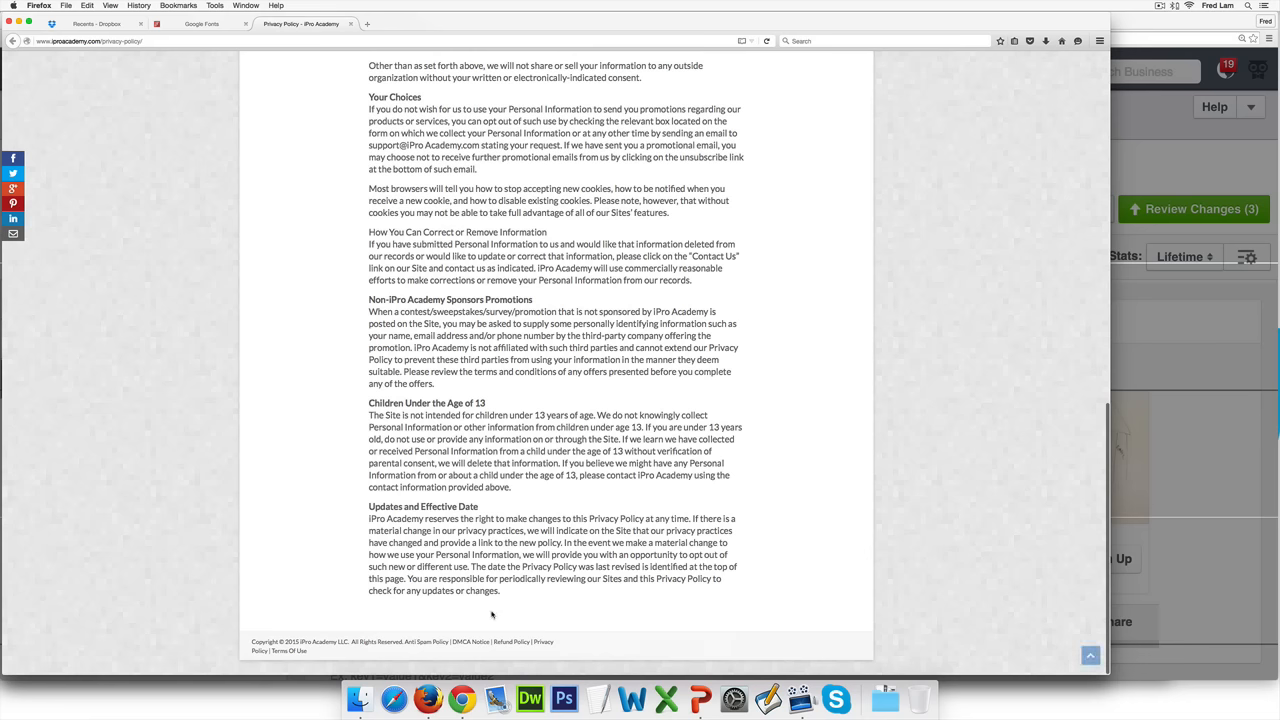
pyautogui.rightClick(294, 652)
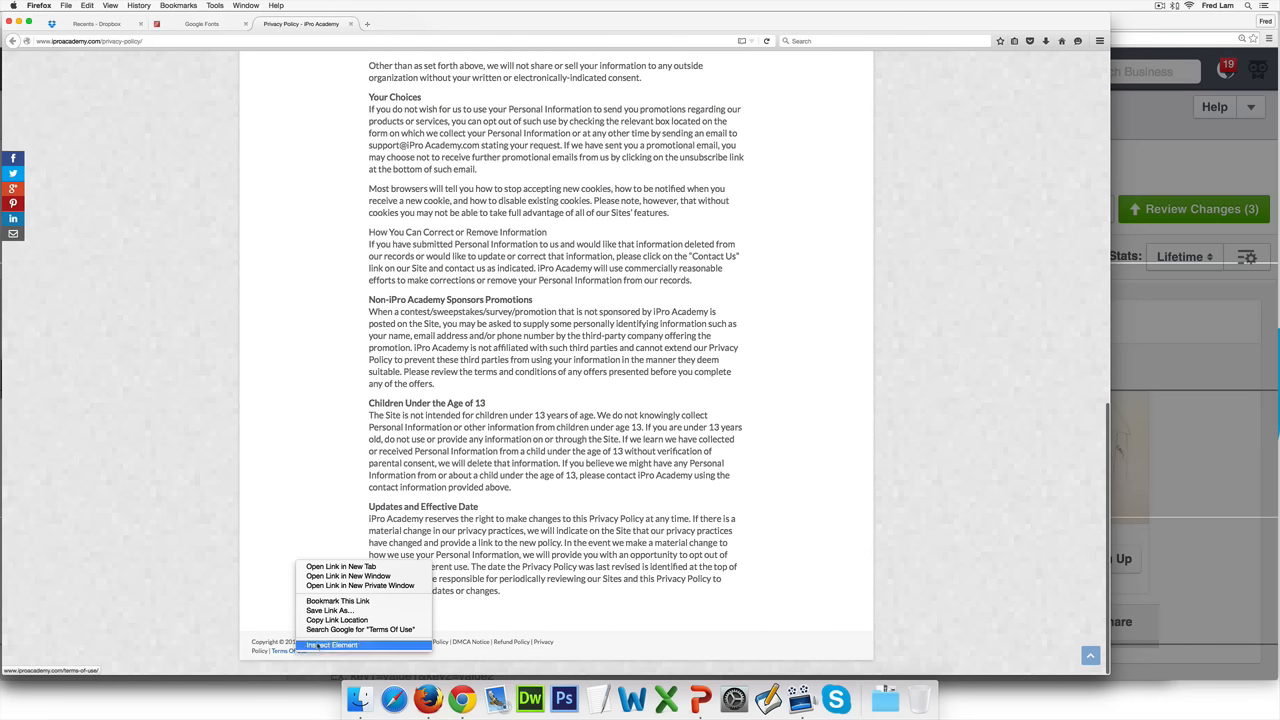
pyautogui.click(402, 621)
pyautogui.press('super+Tab')
pyautogui.click(382, 336)
pyautogui.press('super+v')
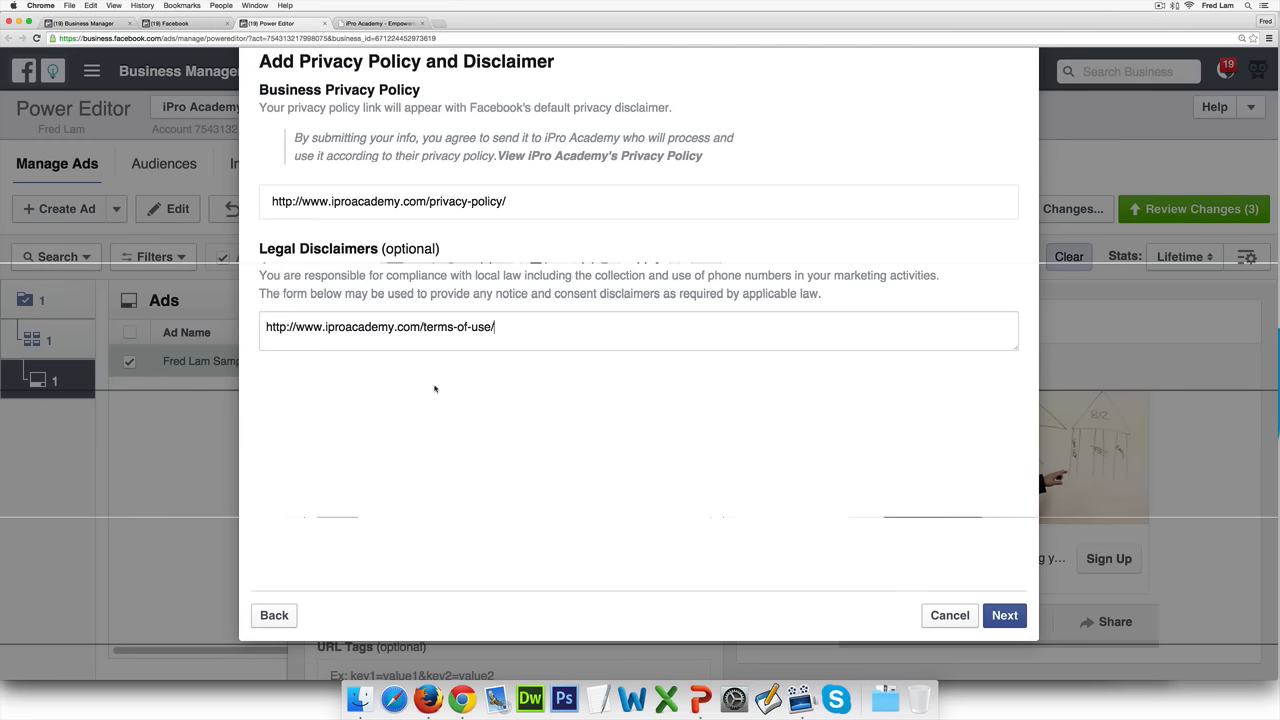
pyautogui.click(1002, 616)
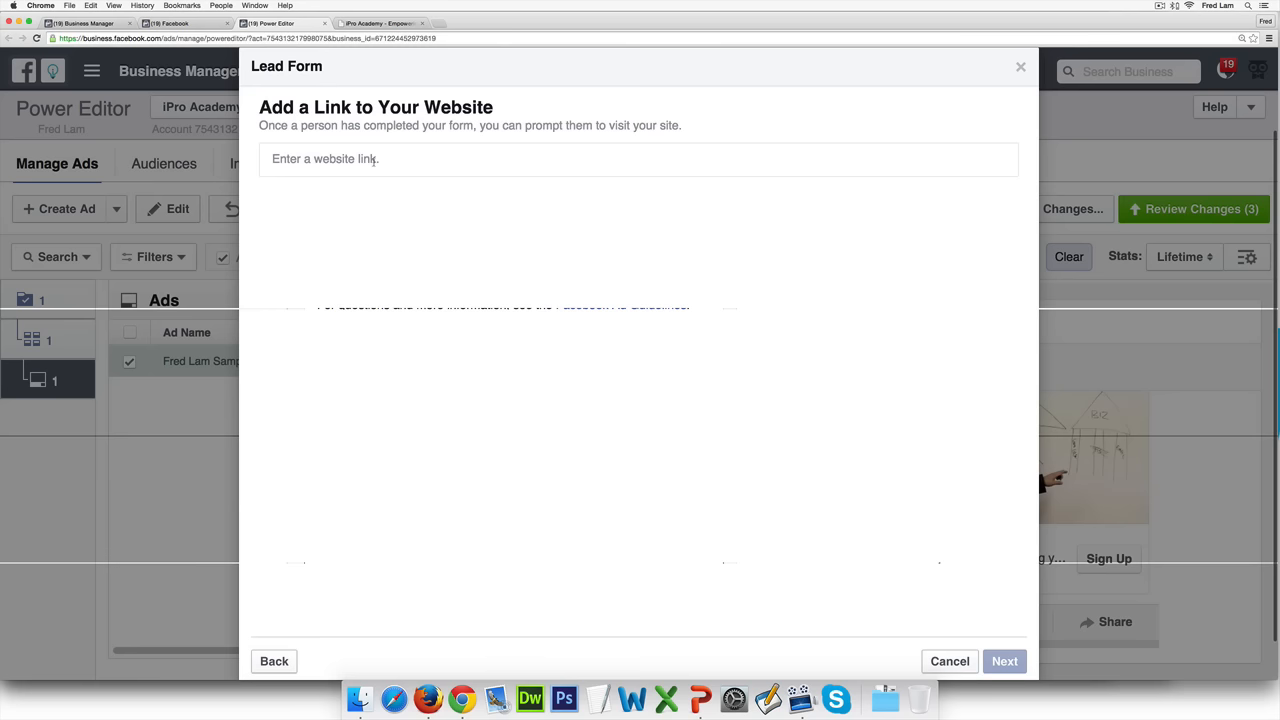
# - Look up the webinar page for the form's website link by entering iproacademy.com/fbwebina in a new Firefox tab
pyautogui.click(373, 162)
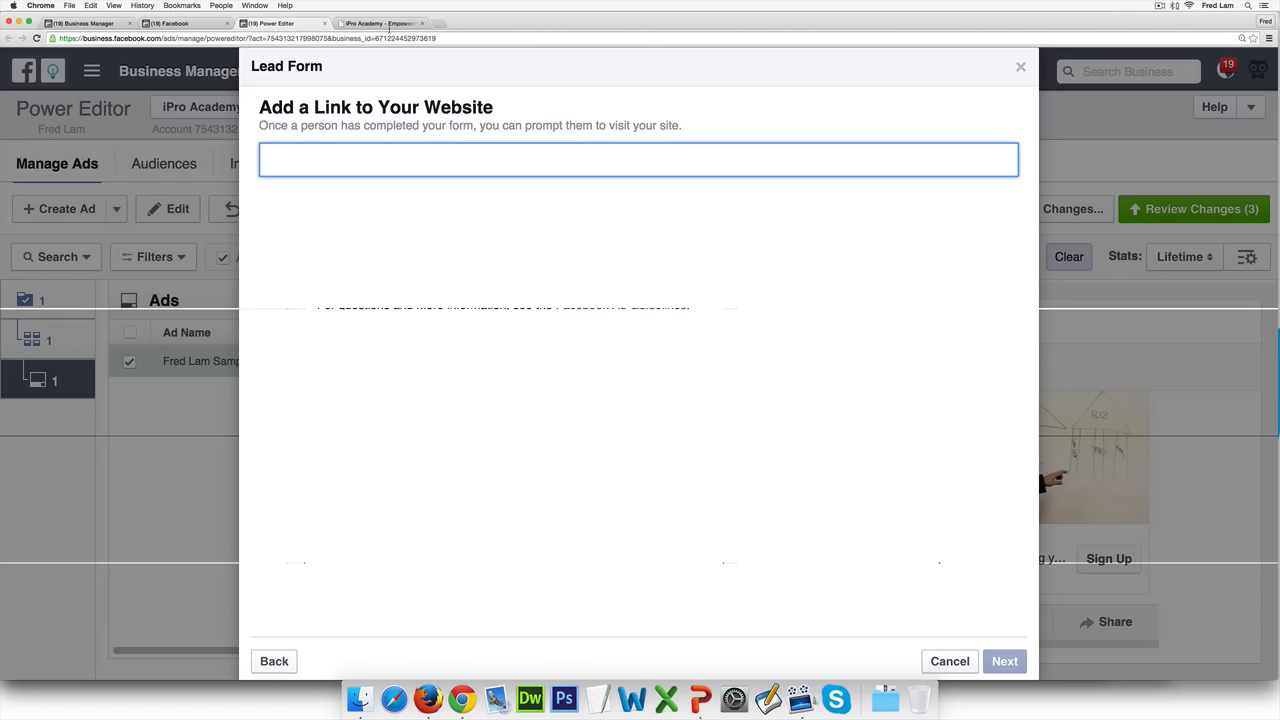
pyautogui.click(437, 24)
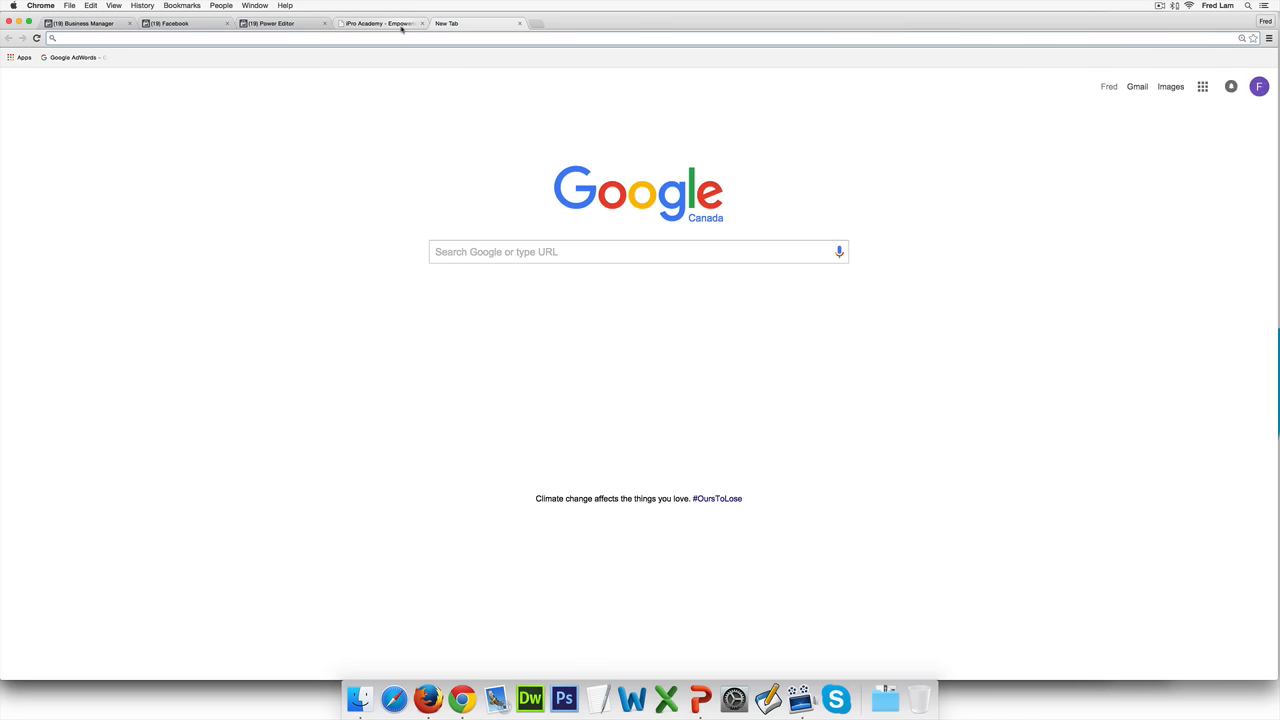
pyautogui.press('super+Tab')
pyautogui.click(366, 27)
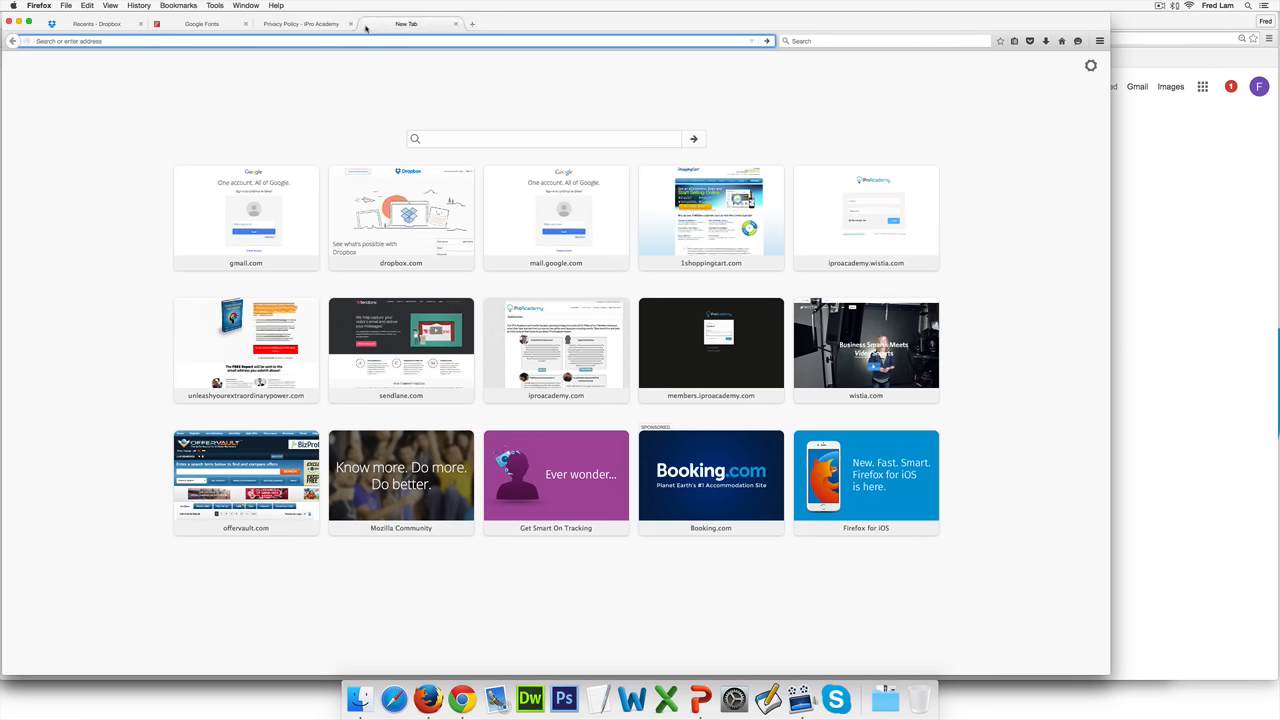
pyautogui.write('face')
pyautogui.press('BackSpace')
pyautogui.press('BackSpace')
pyautogui.press('BackSpace')
pyautogui.press('BackSpace')
pyautogui.press('BackSpace')
pyautogui.write('iproacademy.com/fbwebina')
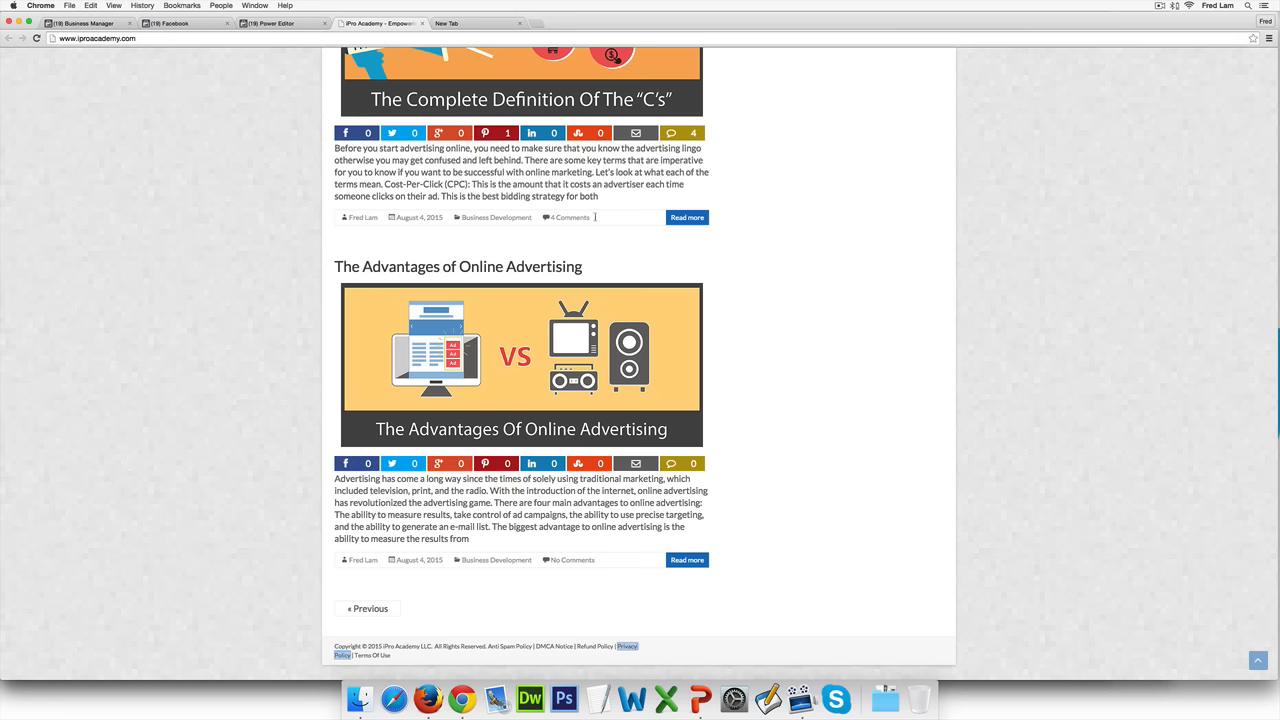
# - Switch back to Power Editor in Chrome and reopen the sample ad for editing at its Lead Form section
pyautogui.click(283, 20)
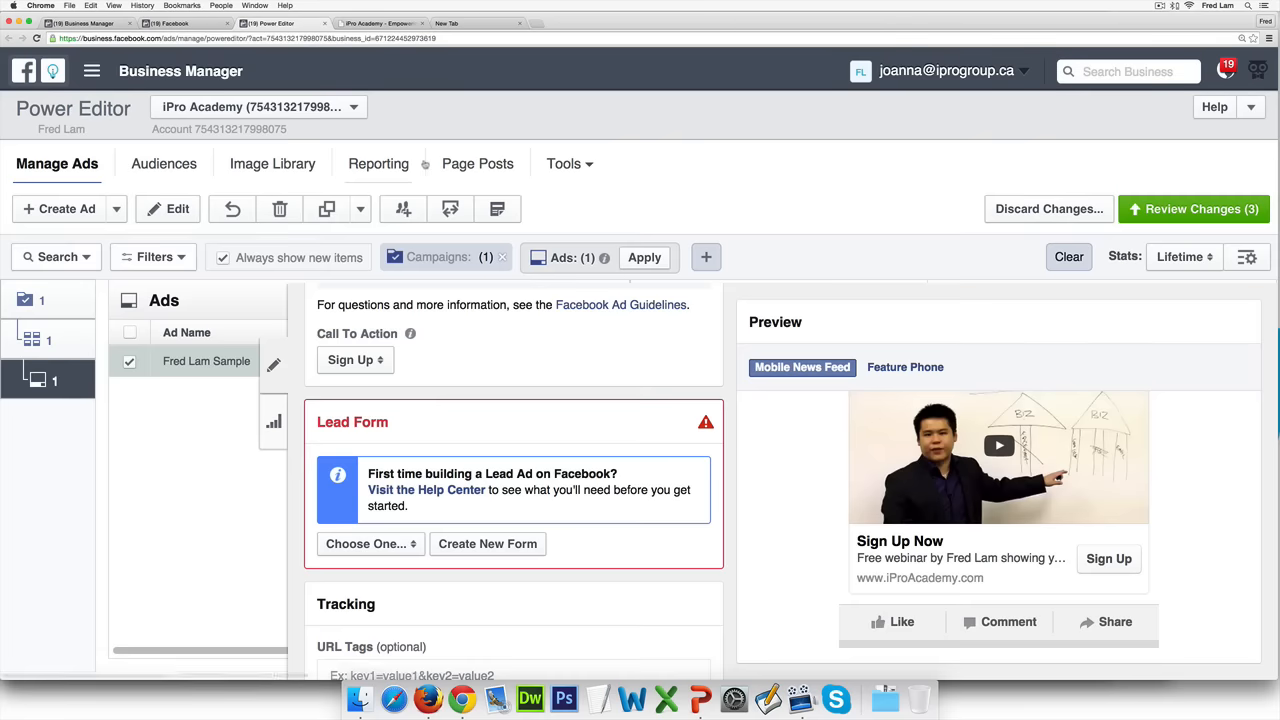
pyautogui.click(377, 163)
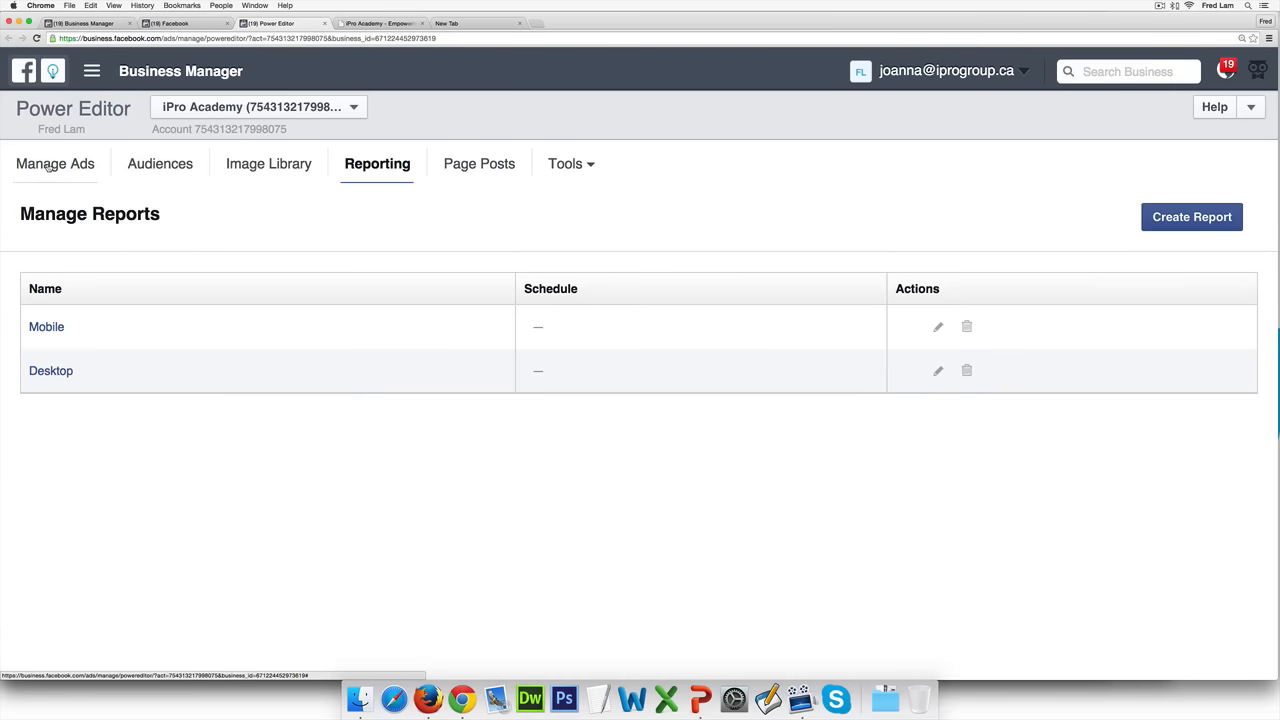
pyautogui.click(67, 167)
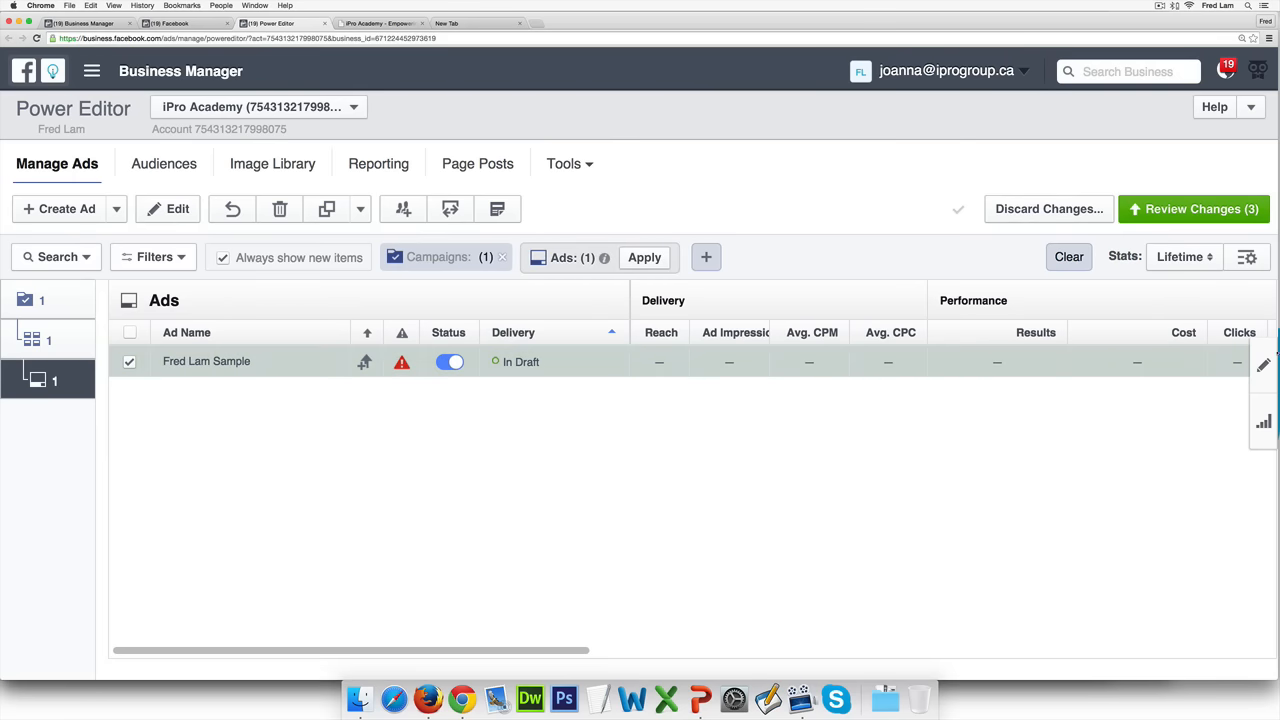
pyautogui.click(1264, 365)
pyautogui.scroll(-10, 520, 480)
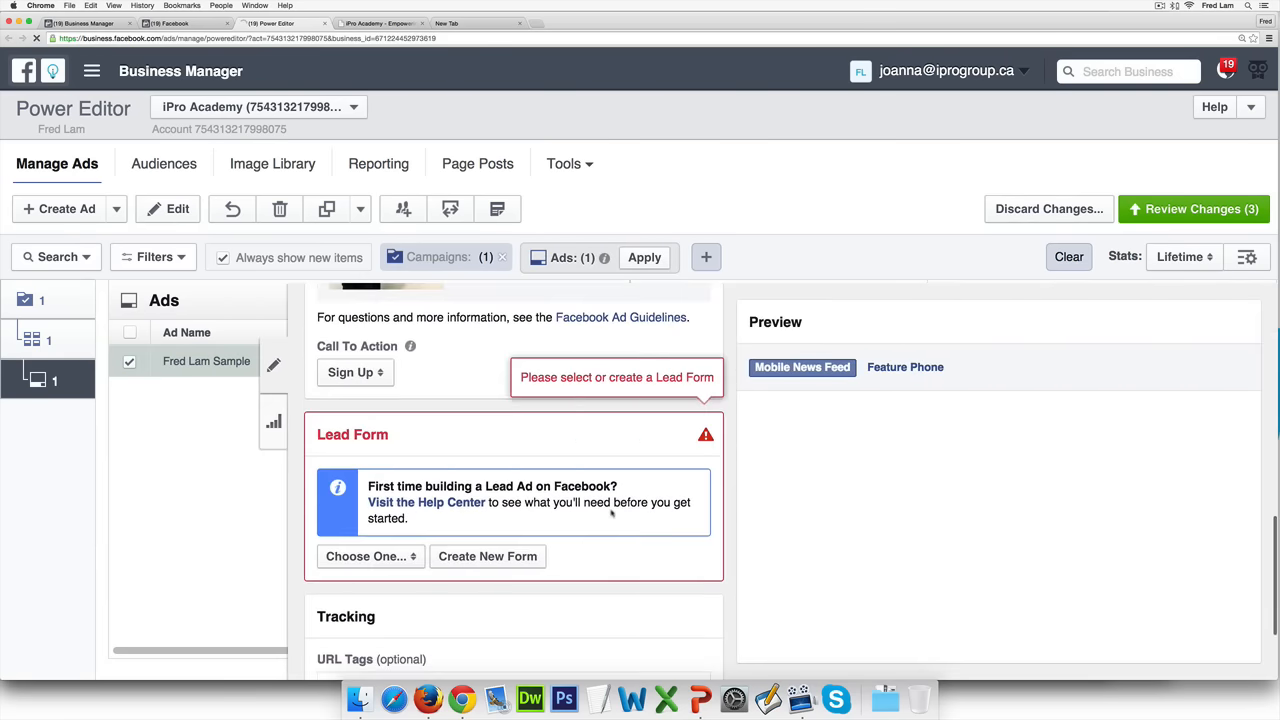
# - Create a new lead form named iPro Academy Webinar - followed by the presenter's name and Sample, and continue to its questions
pyautogui.click(535, 531)
pyautogui.click(543, 490)
pyautogui.write('iPro Academy We')
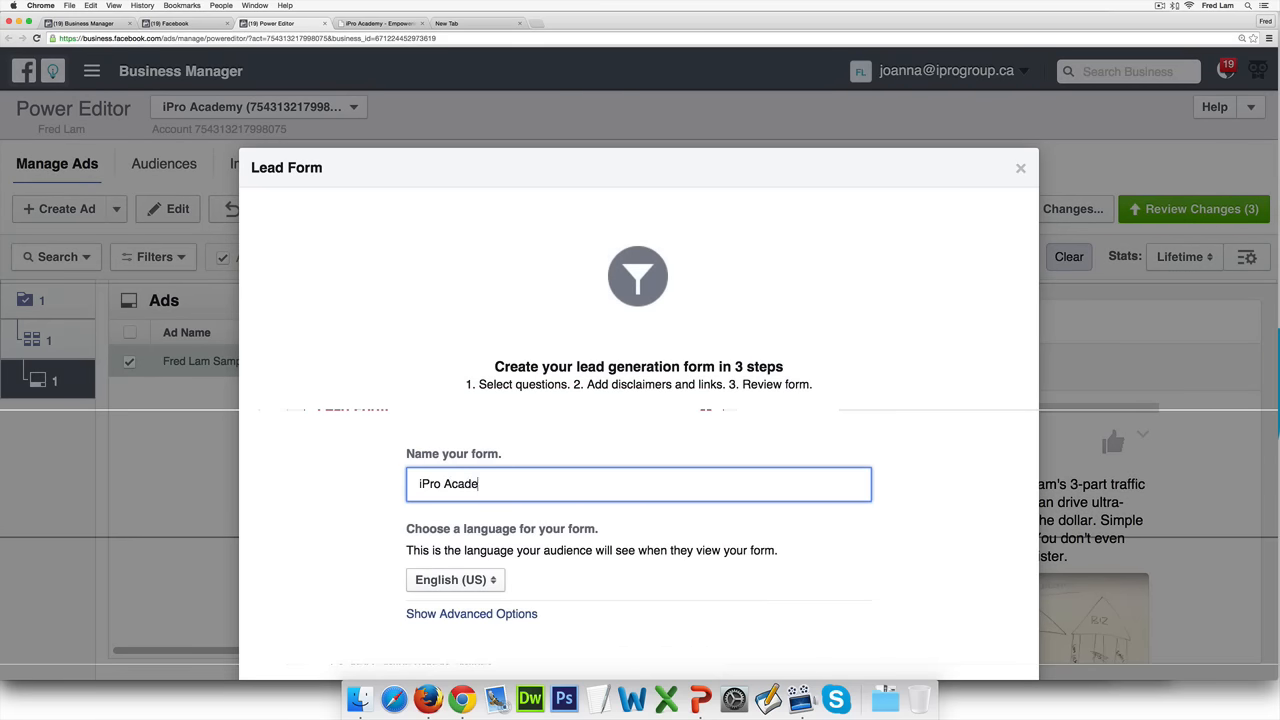
pyautogui.press('BackSpace')
pyautogui.press('BackSpace')
pyautogui.write('Webinar - Fred Lam Sample')
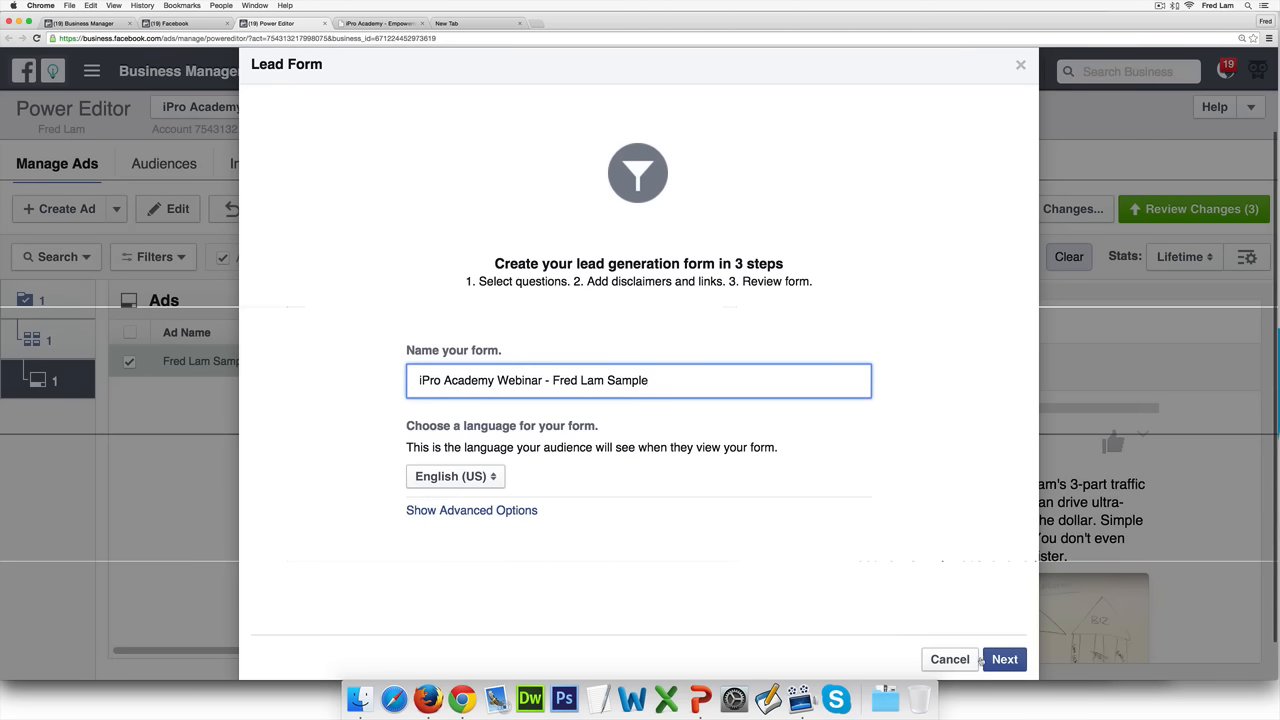
pyautogui.click(990, 660)
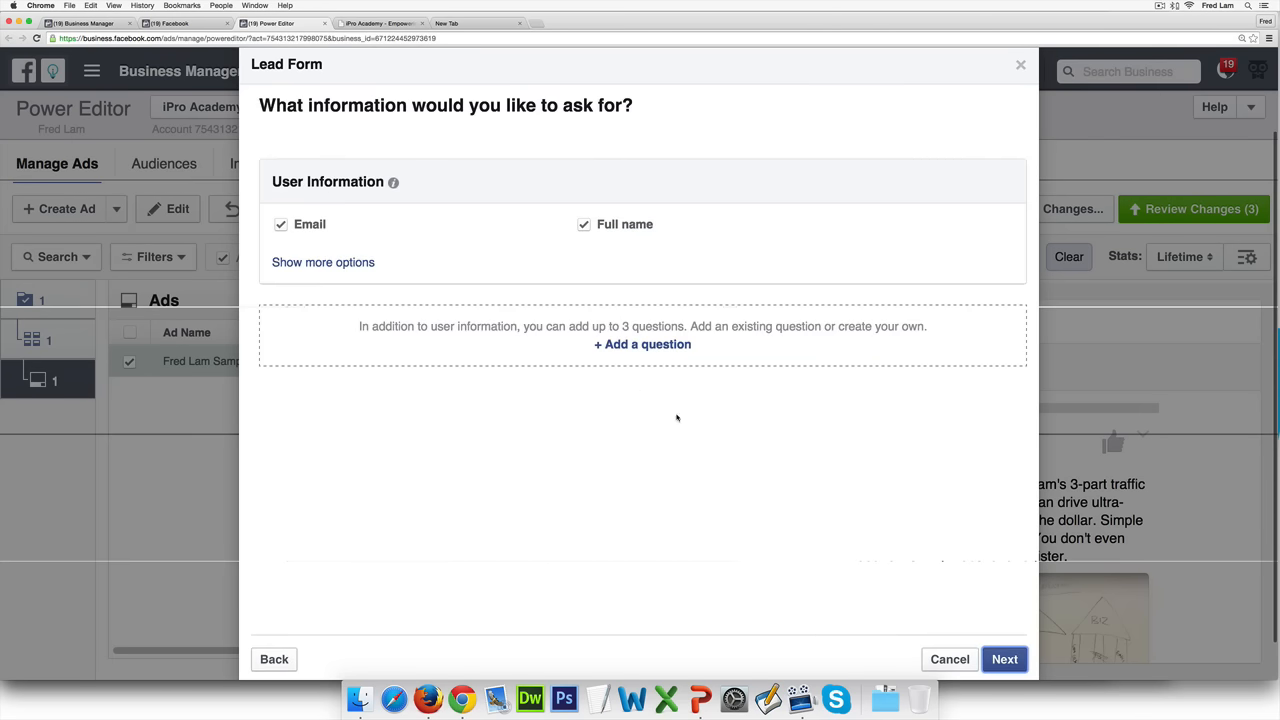
# - Ask for the email and First Name instead of the full name in the form's user information, and continue
pyautogui.click(584, 224)
pyautogui.click(323, 262)
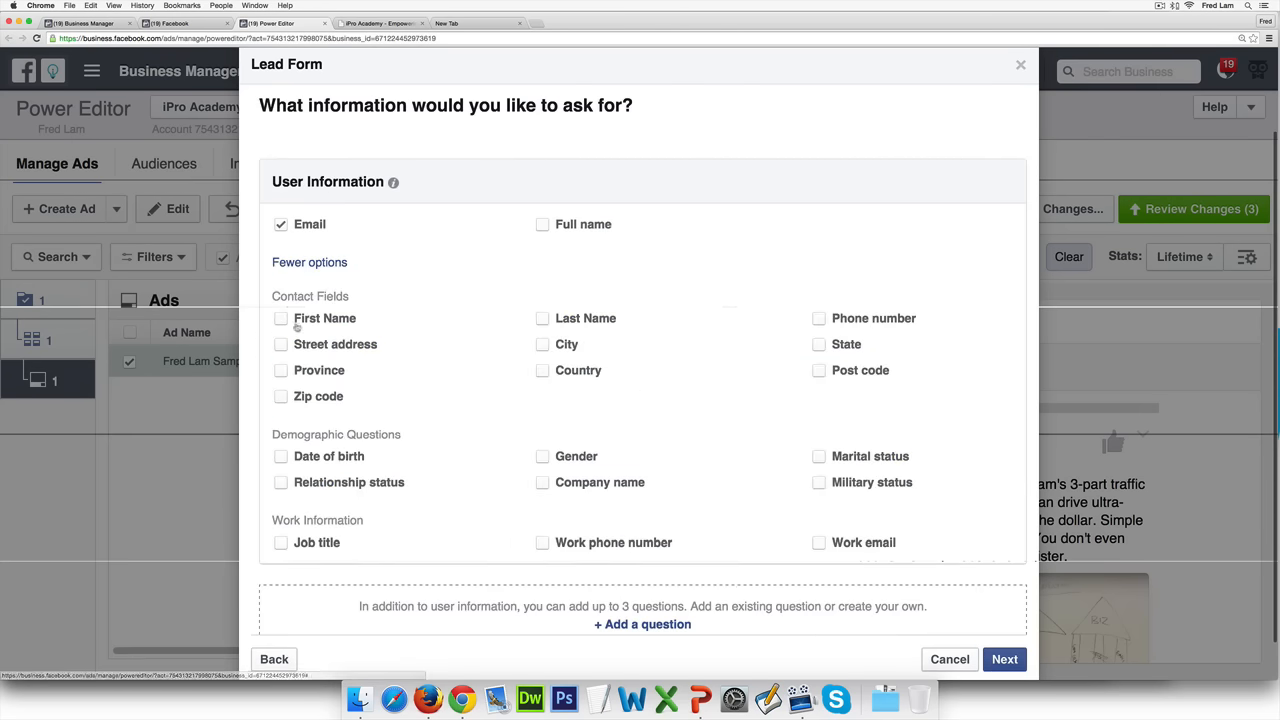
pyautogui.click(290, 320)
pyautogui.click(1003, 660)
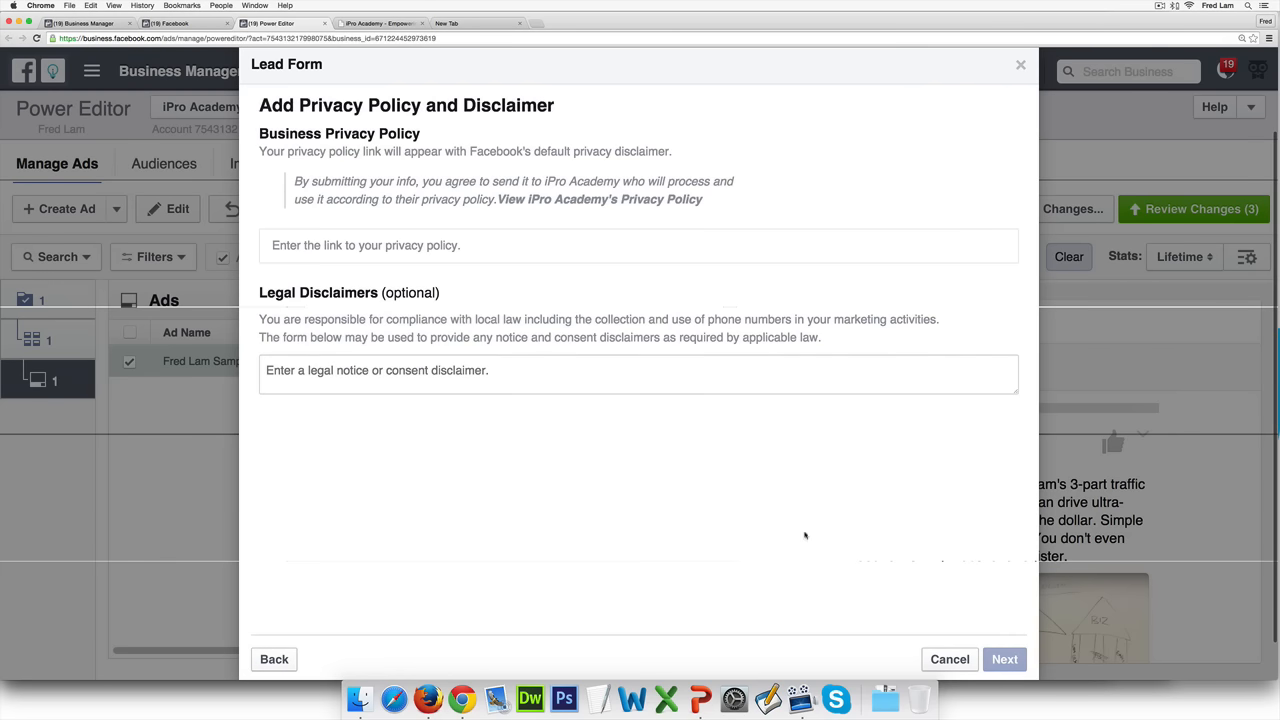
pyautogui.click(448, 254)
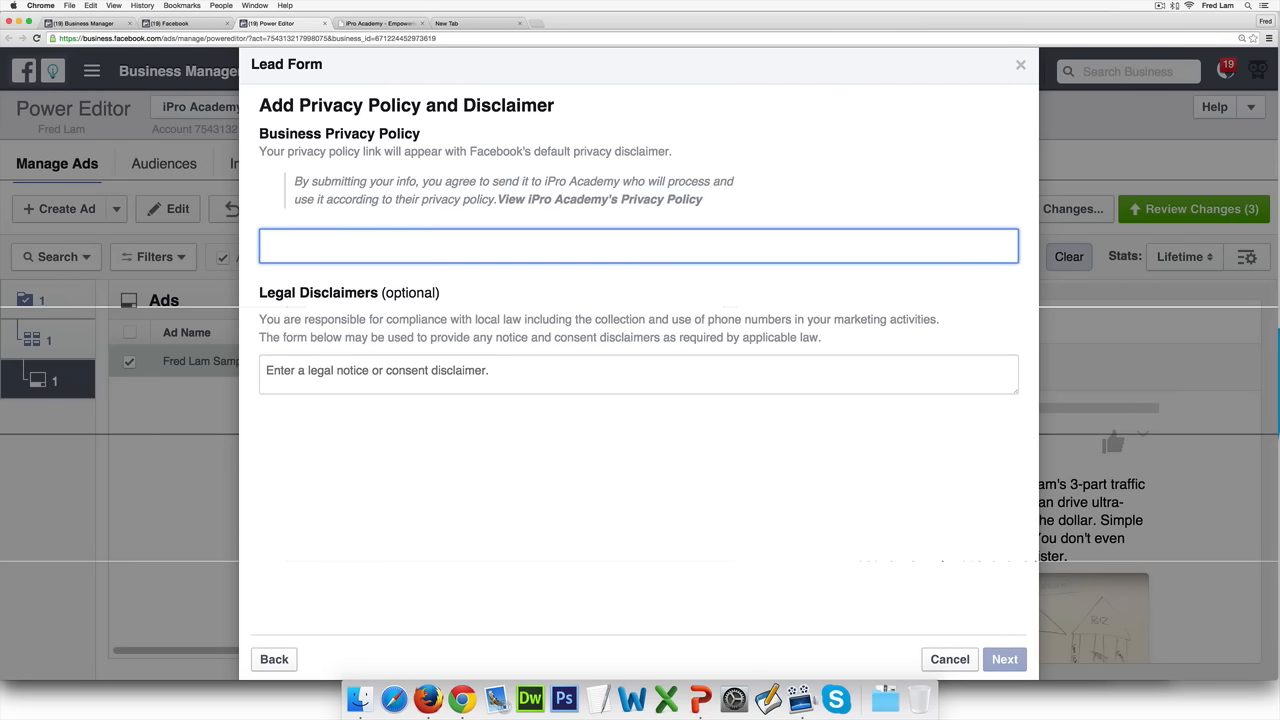
pyautogui.write('http://www.iProAcademy.com/pr')
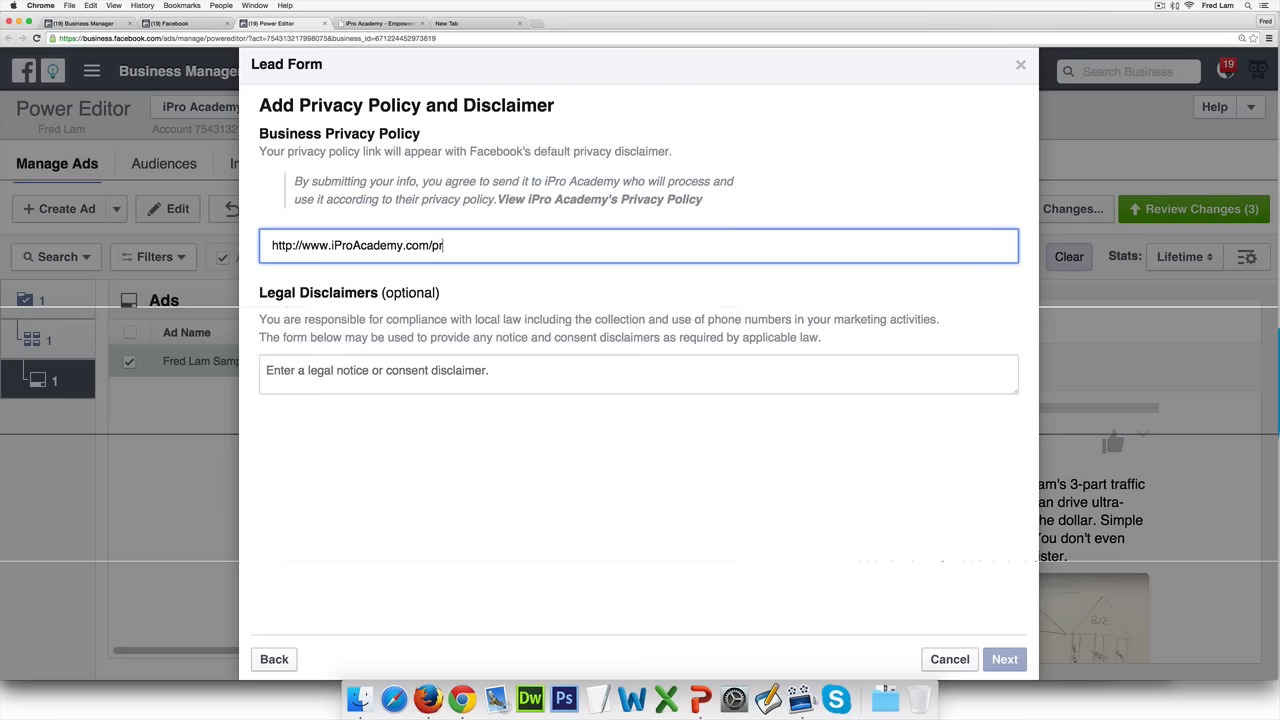
pyautogui.write('ivacy-policy')
pyautogui.press('Tab')
pyautogui.press('Tab')
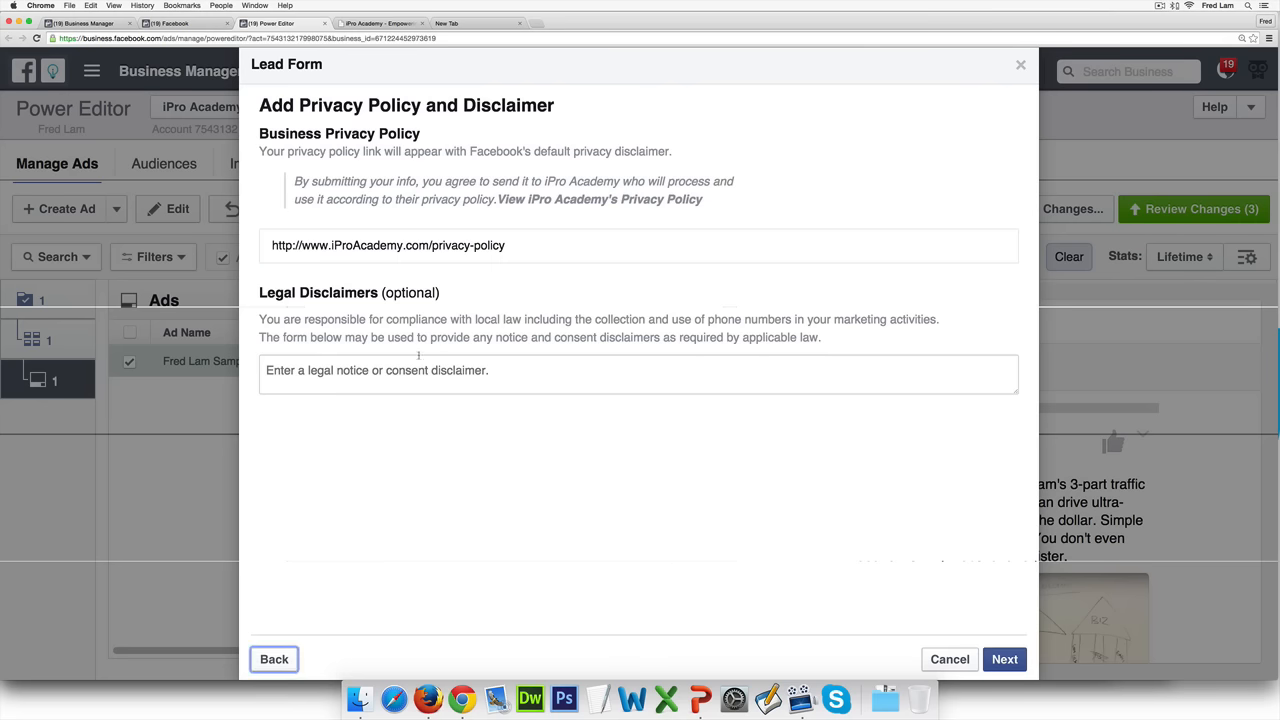
pyautogui.click(419, 358)
pyautogui.write('http://w')
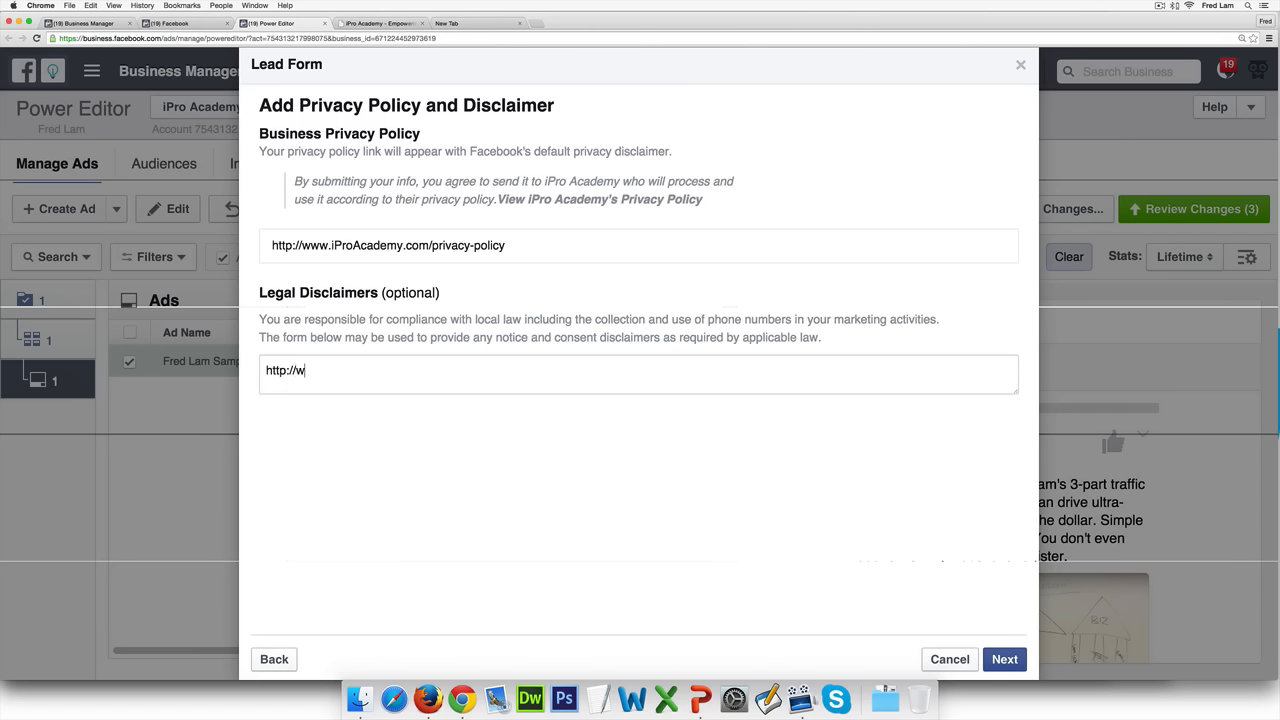
pyautogui.write('ww.iProAcademy.com/privac')
pyautogui.press('BackSpace')
pyautogui.press('BackSpace')
pyautogui.press('BackSpace')
pyautogui.press('BackSpace')
pyautogui.press('BackSpace')
pyautogui.press('BackSpace')
pyautogui.write('iProAcademy.com/terms-')
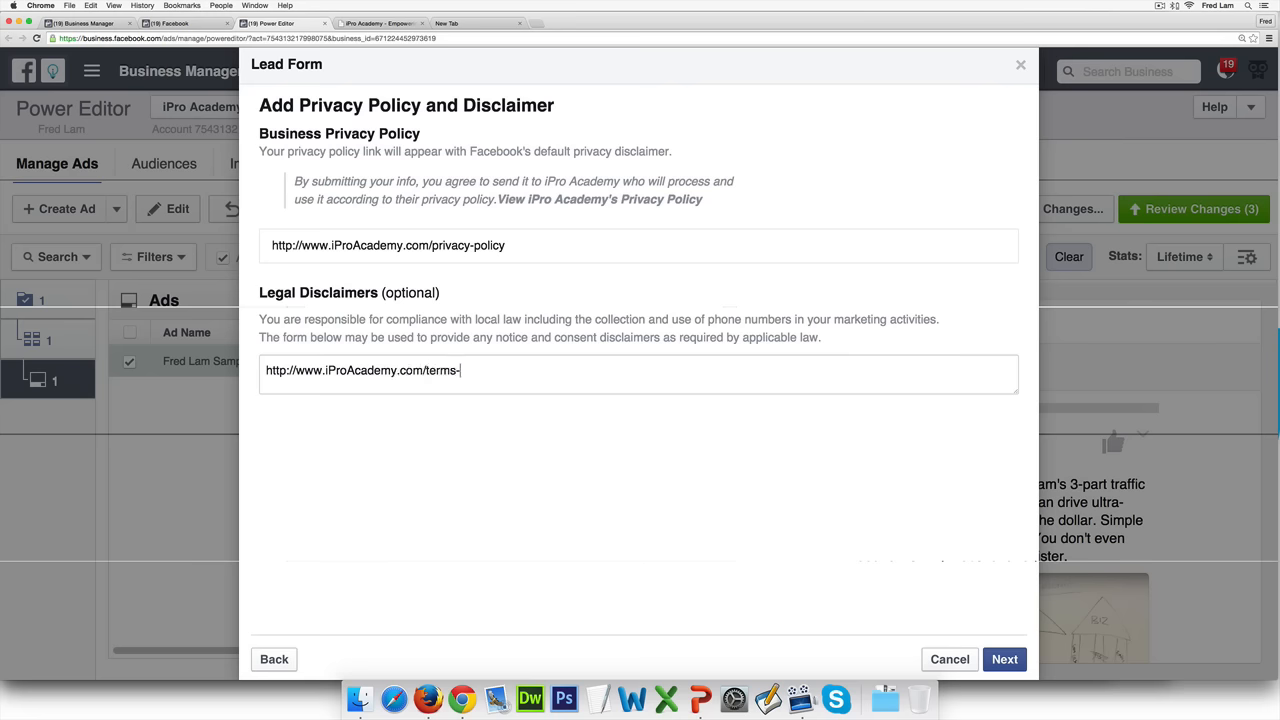
pyautogui.write('of-use/')
# - Copy the privacy policy page's address from Firefox and replace the form's privacy policy link in Chrome with it
pyautogui.press('super+Tab')
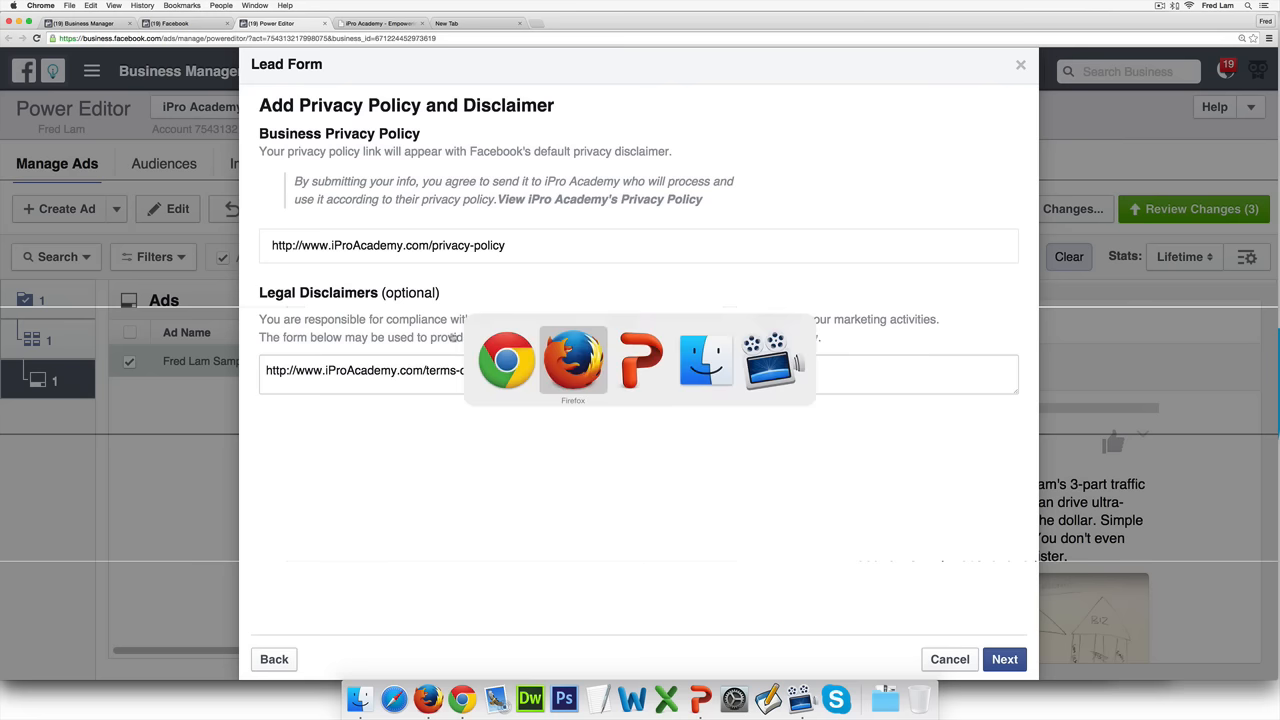
pyautogui.write('iproacademy.com/fbwebinar')
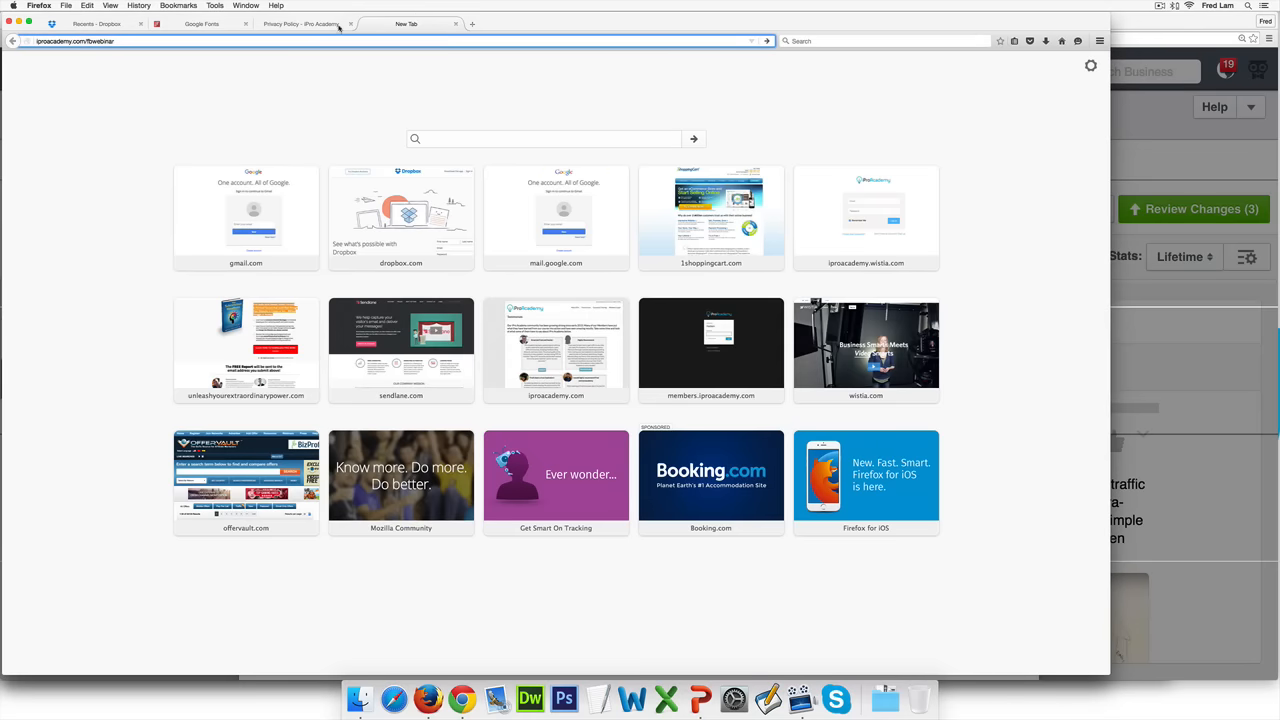
pyautogui.click(325, 26)
pyautogui.click(327, 40)
pyautogui.press('super+c')
pyautogui.press('super+Tab')
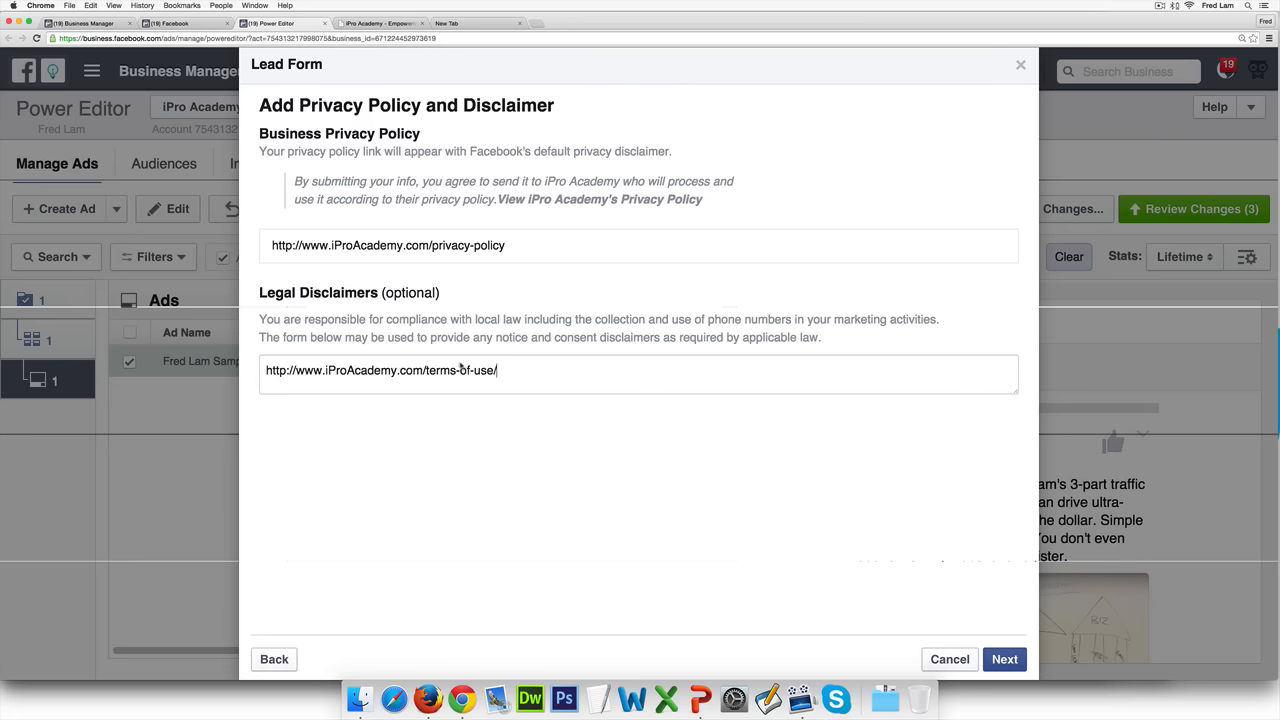
pyautogui.tripleClick(457, 258)
pyautogui.press('super+v')
# - Copy the Terms Of Use link from Firefox, replace the form's legal disclaimer in Chrome with it, and continue
pyautogui.press('super+Tab')
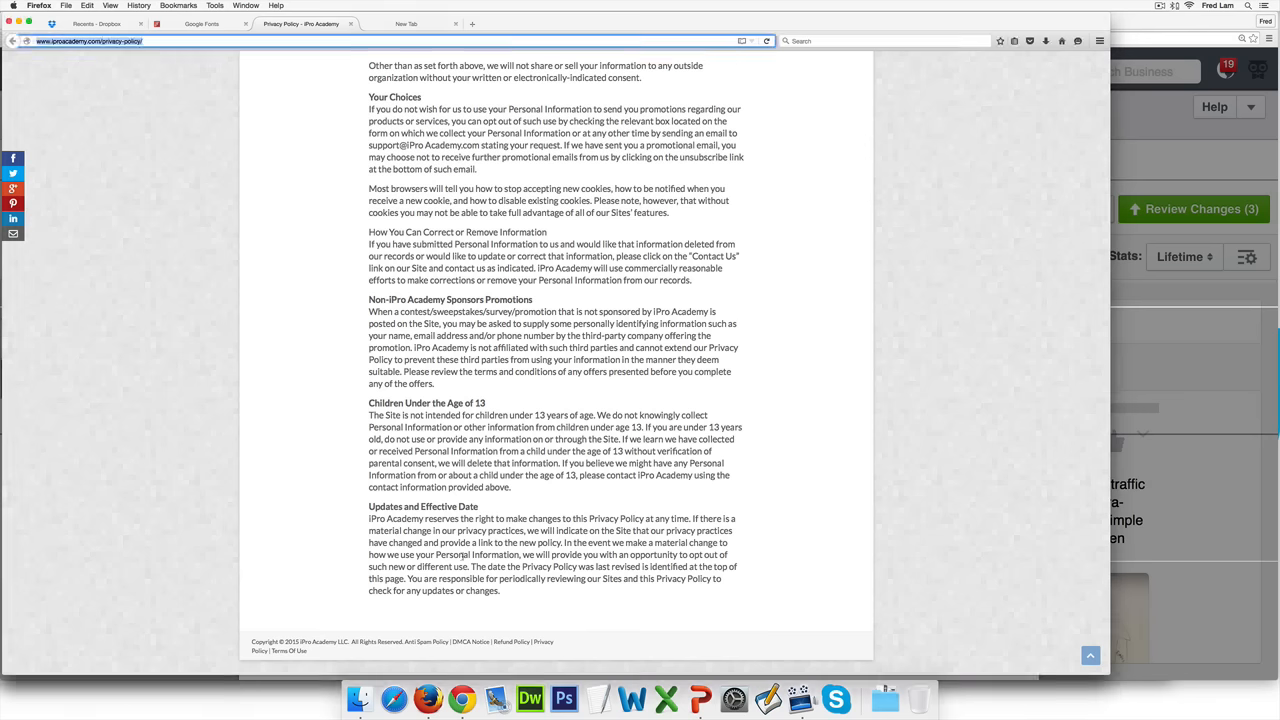
pyautogui.rightClick(300, 651)
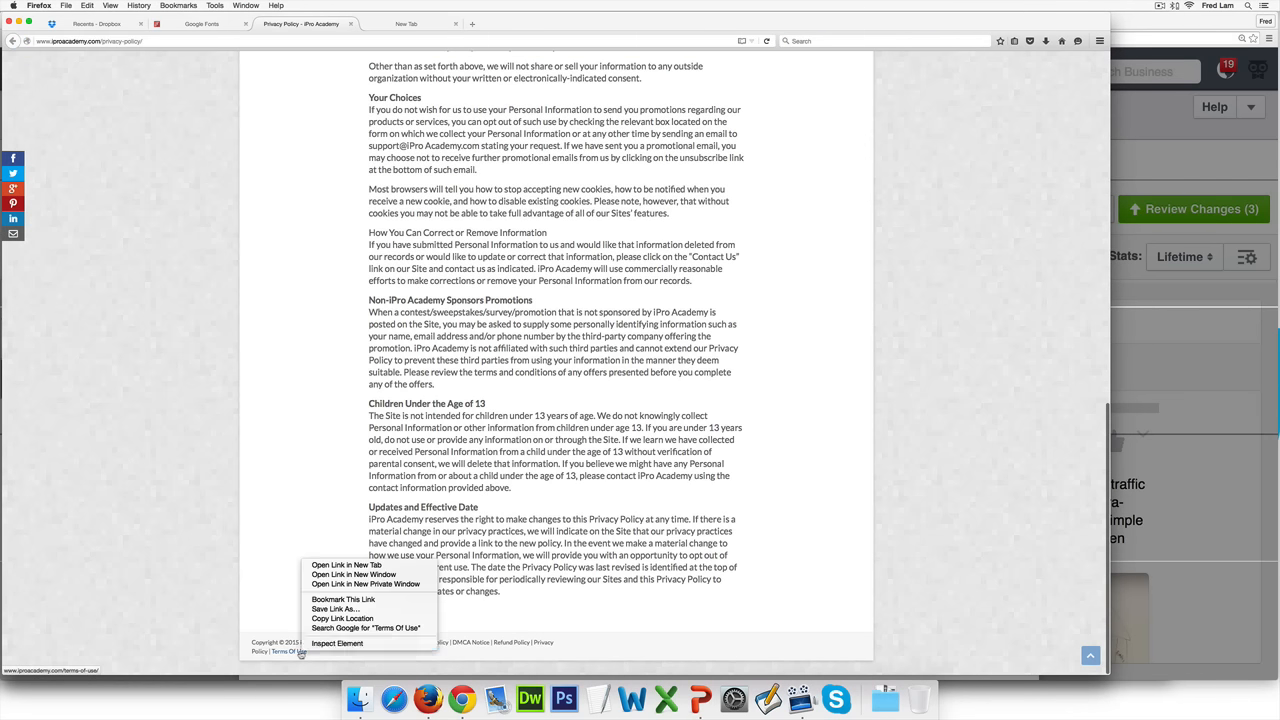
pyautogui.click(342, 618)
pyautogui.press('super+Tab')
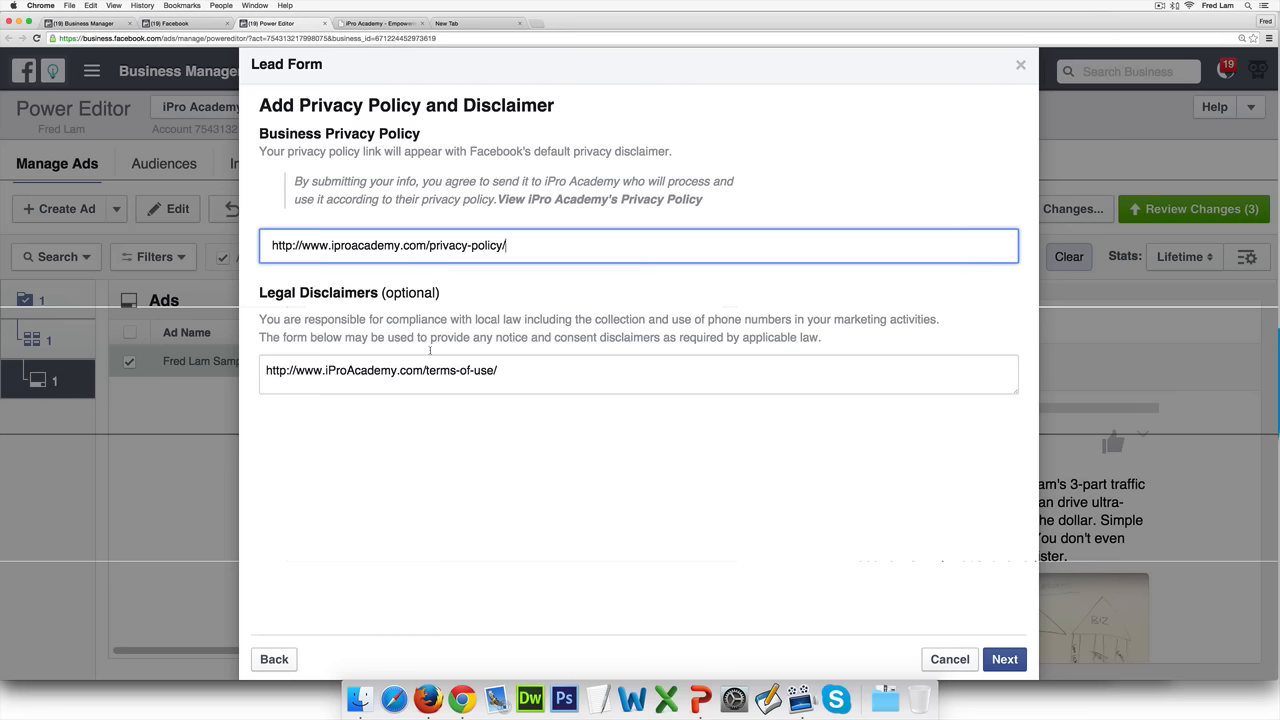
pyautogui.click(430, 370)
pyautogui.tripleClick(430, 370)
pyautogui.write('http://www.iproacademy.com/terms-of-use/')
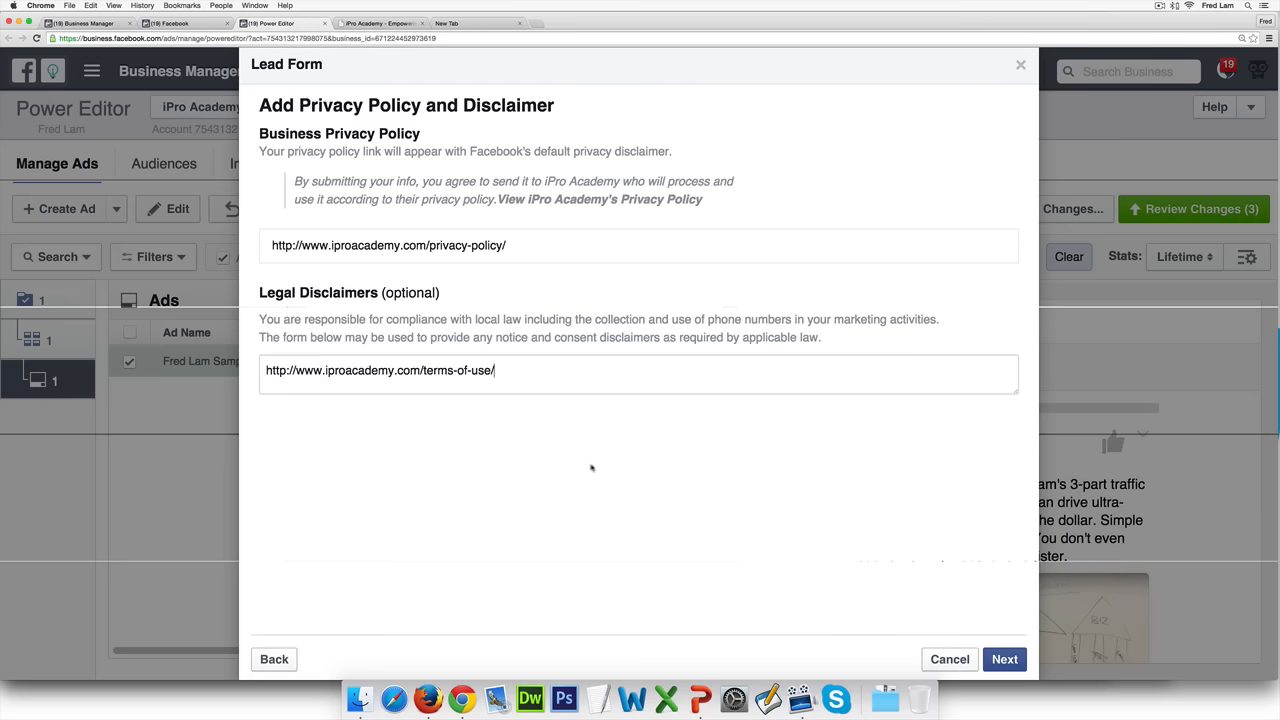
pyautogui.click(998, 661)
# - Copy the address iproacademy.com/fbwebinar from Firefox and paste it as the form's website link in Chrome
pyautogui.press('super+Tab')
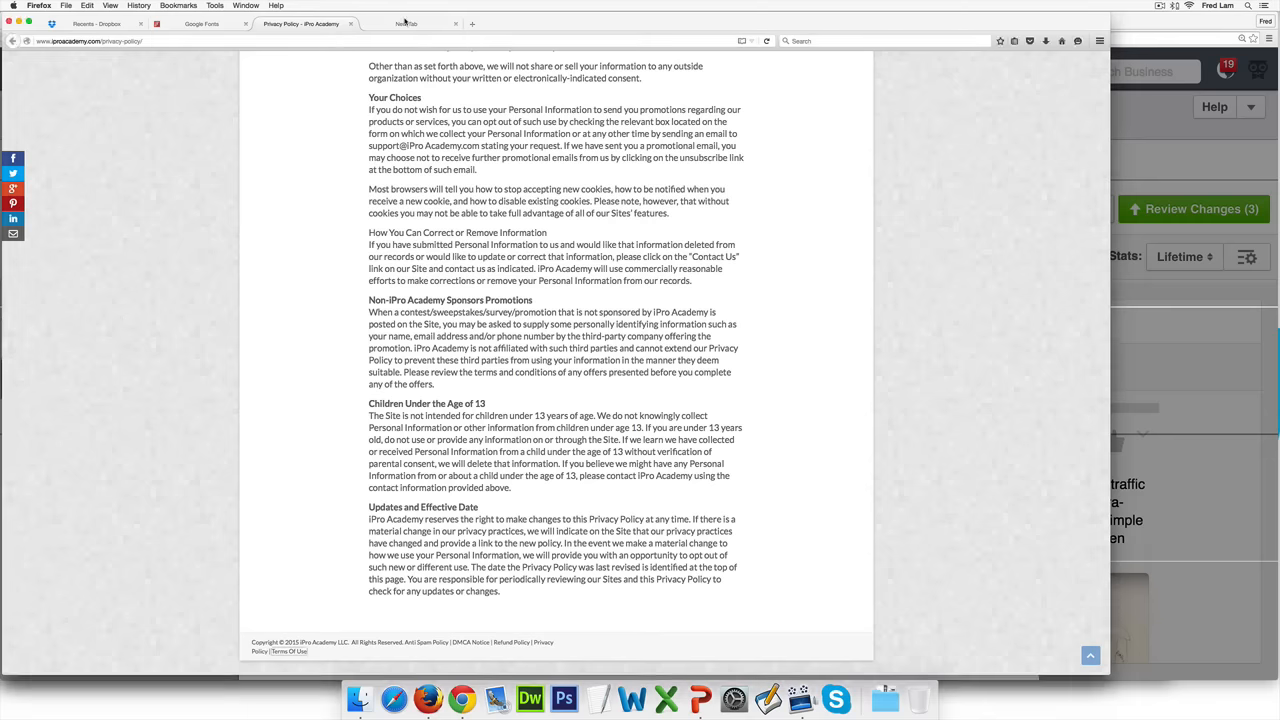
pyautogui.click(405, 23)
pyautogui.press('super+c')
pyautogui.press('super+Tab')
pyautogui.click(400, 157)
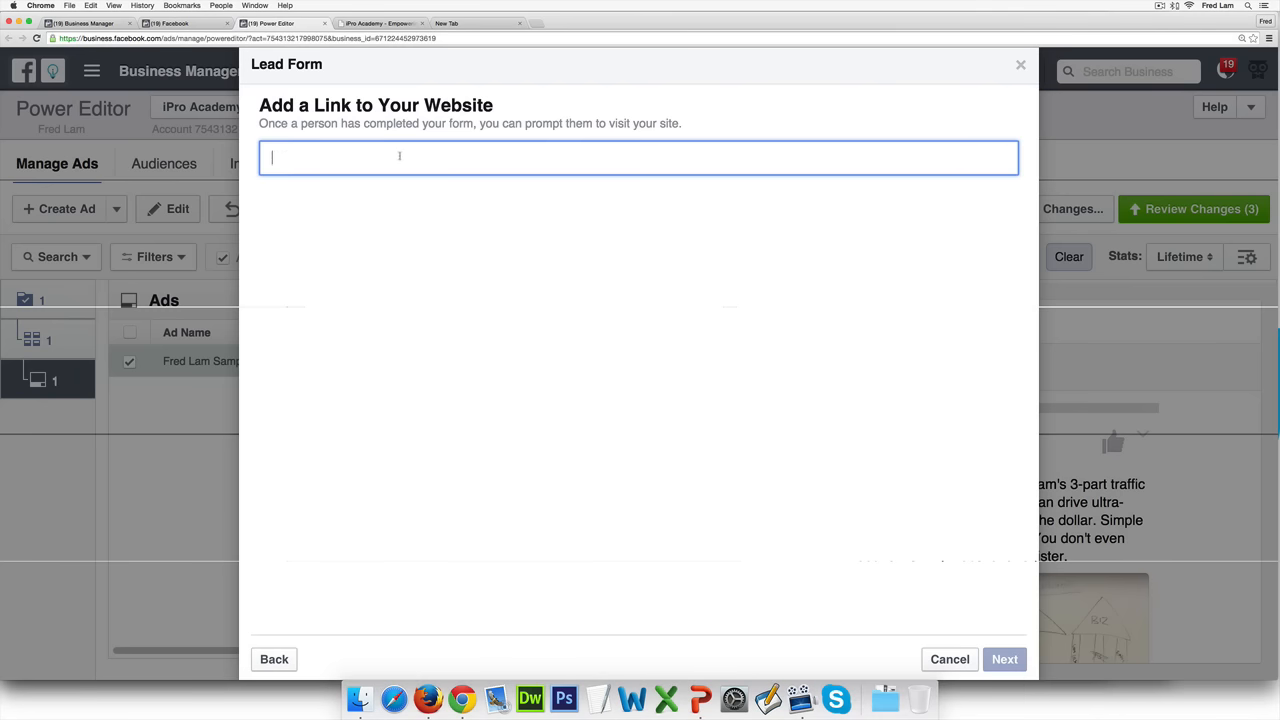
pyautogui.press('super+v')
pyautogui.click(268, 160)
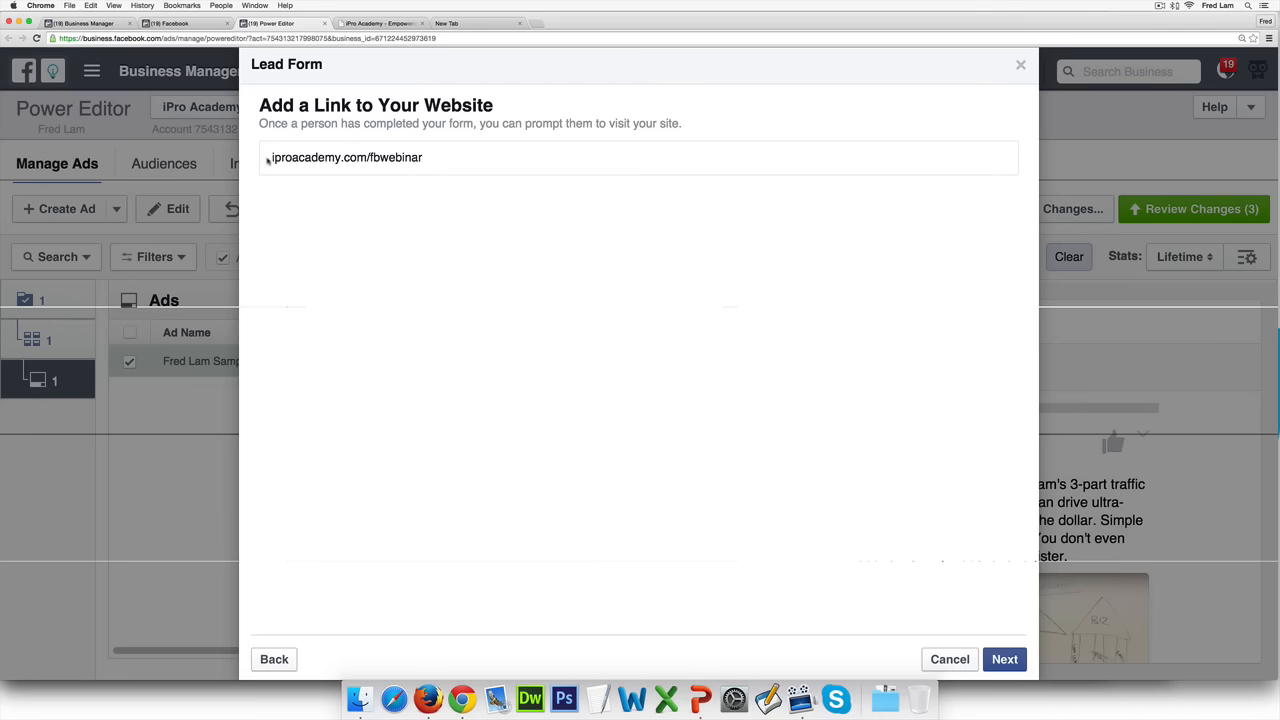
pyautogui.click(272, 158)
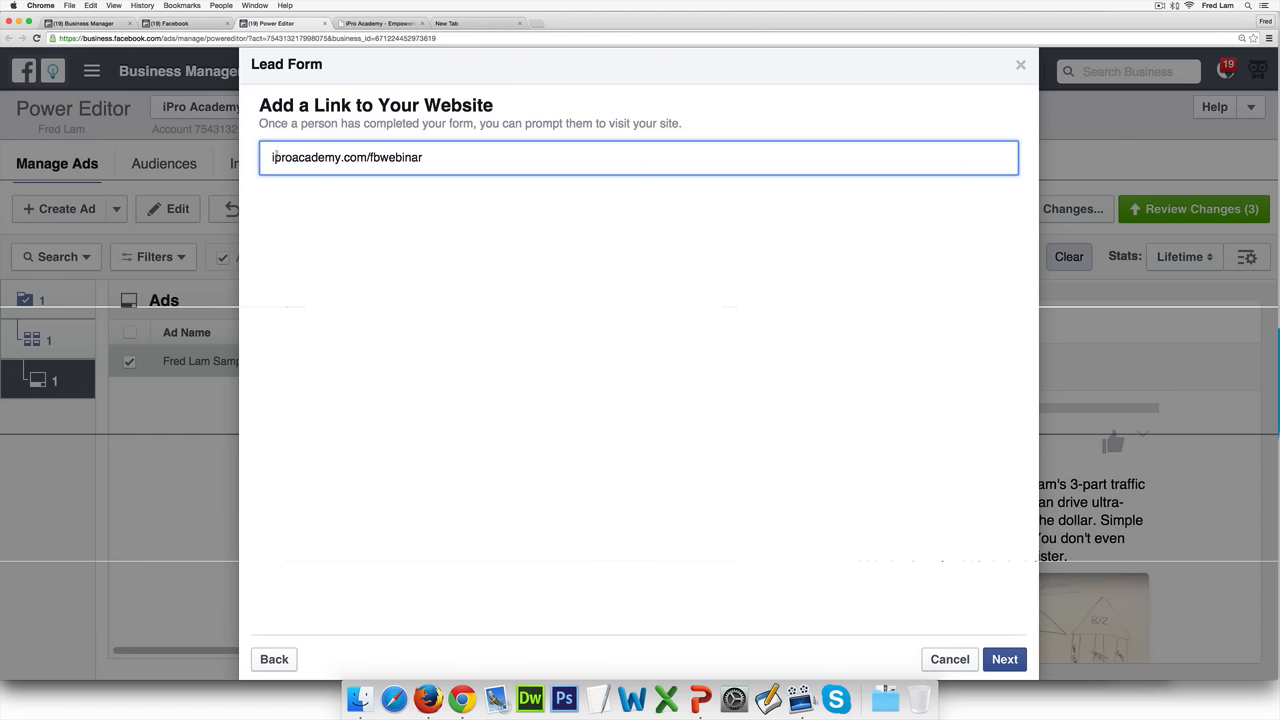
pyautogui.write('http://www/')
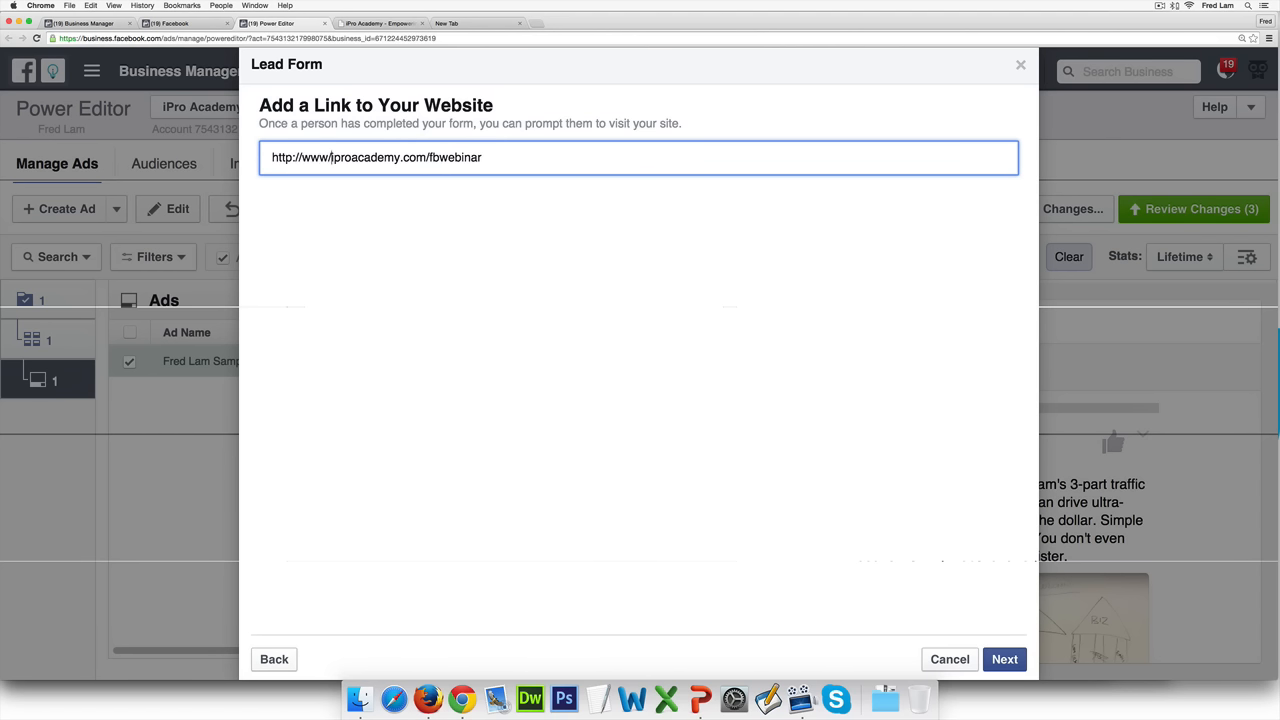
pyautogui.press('BackSpace')
pyautogui.write('.')
pyautogui.click(1004, 659)
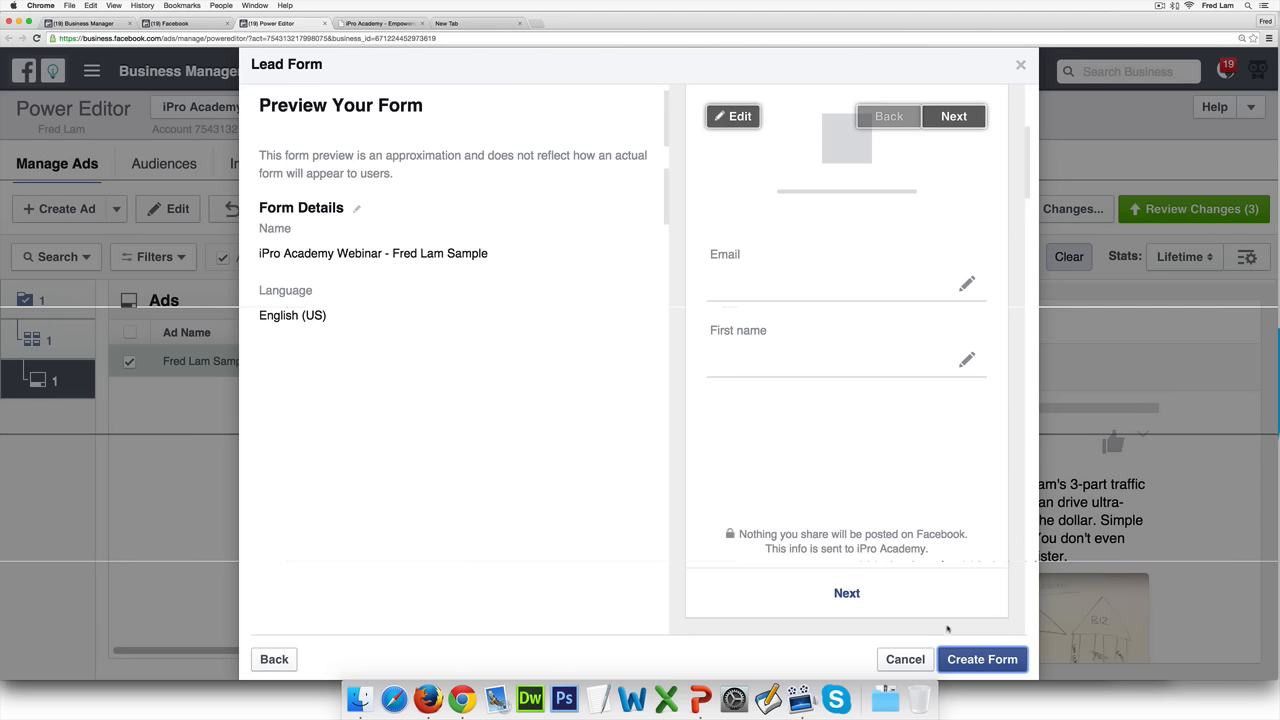
# - Create the form from its preview and choose the new webinar form as the ad's lead form
pyautogui.click(980, 659)
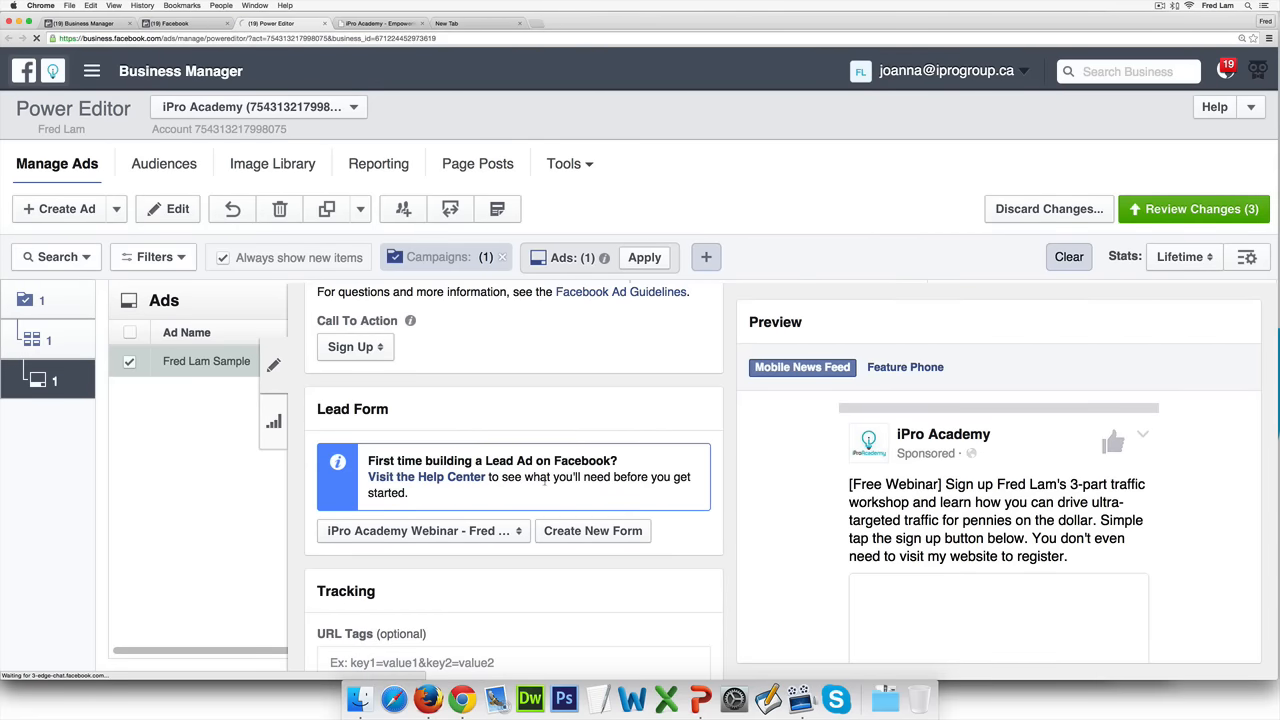
pyautogui.click(520, 531)
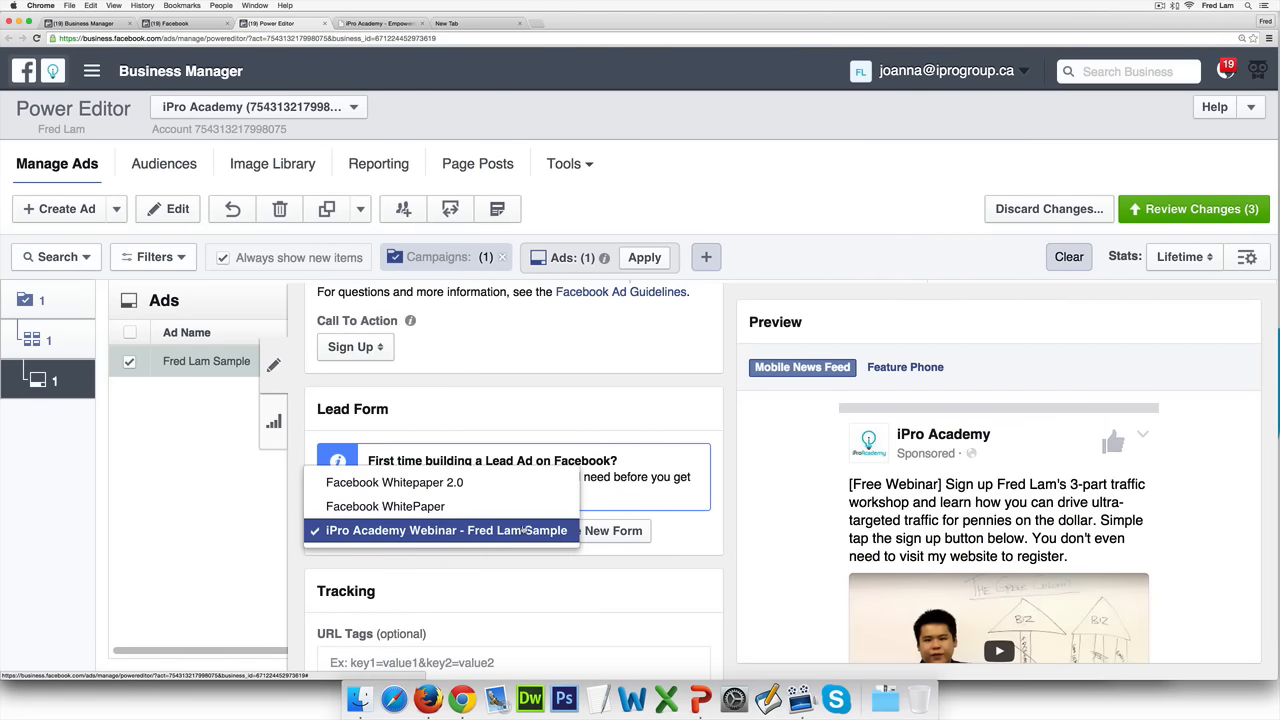
pyautogui.click(458, 531)
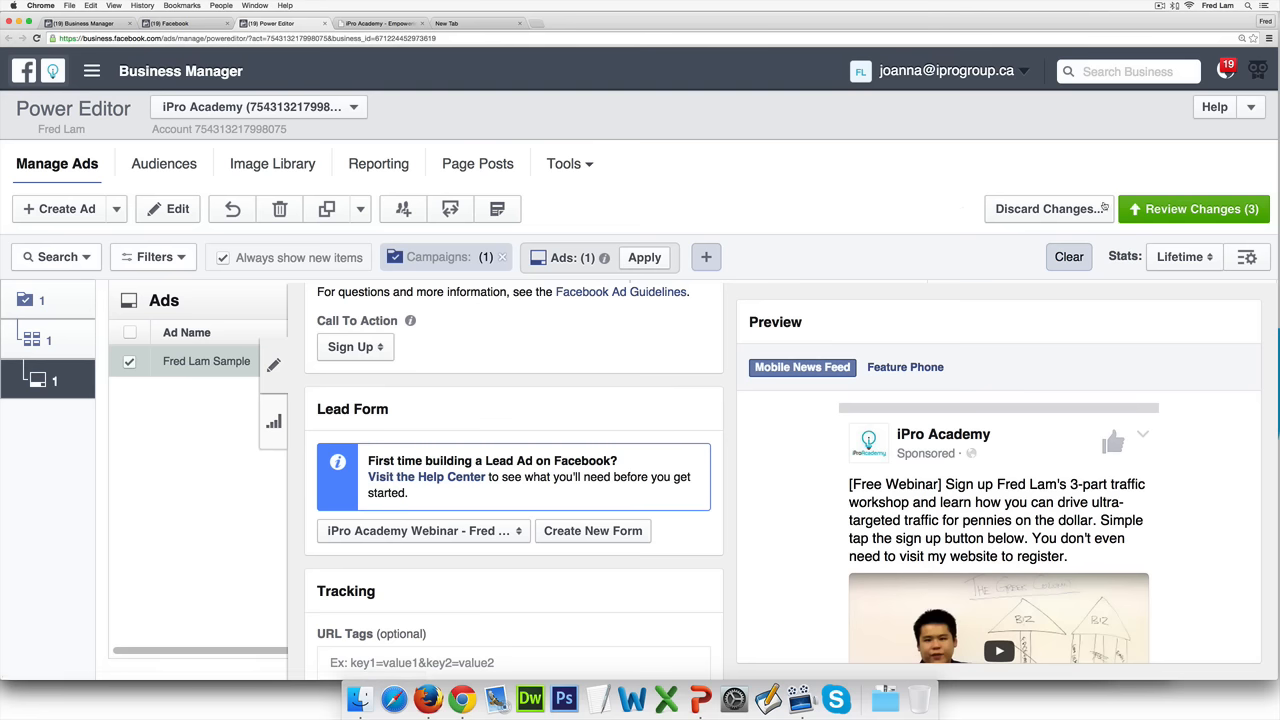
pyautogui.press('super+Tab')
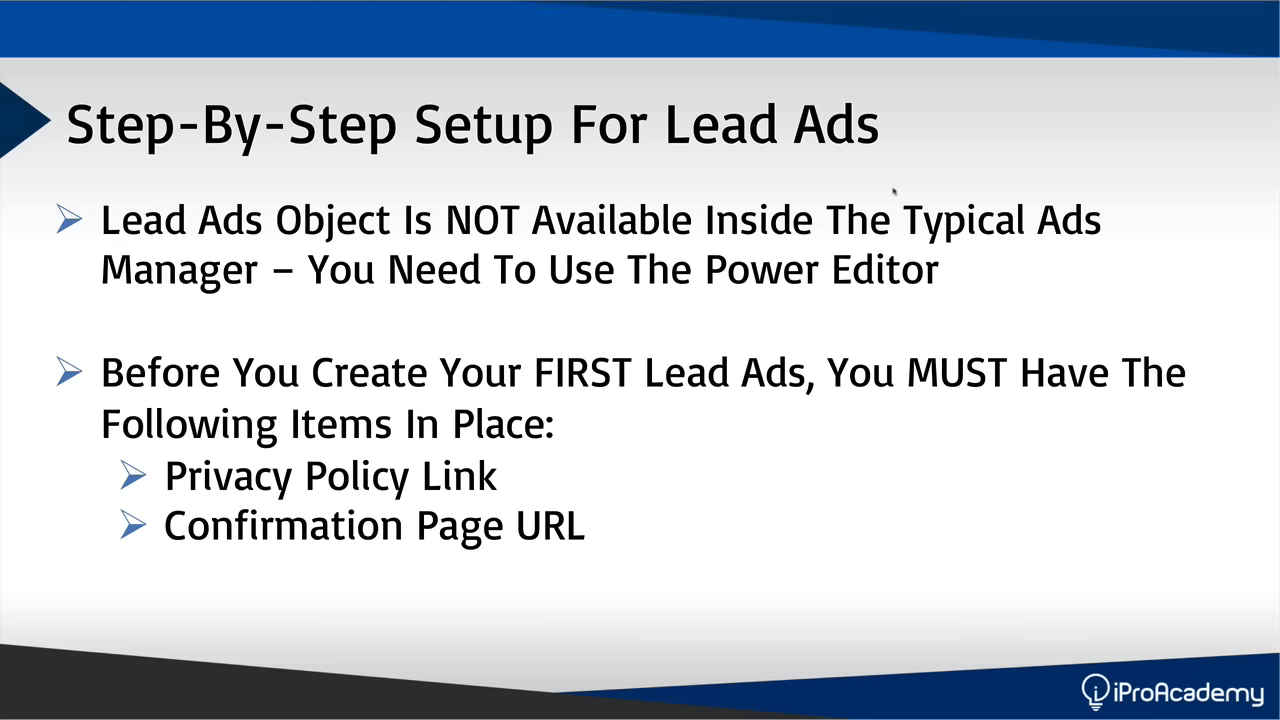
pyautogui.press('Right')
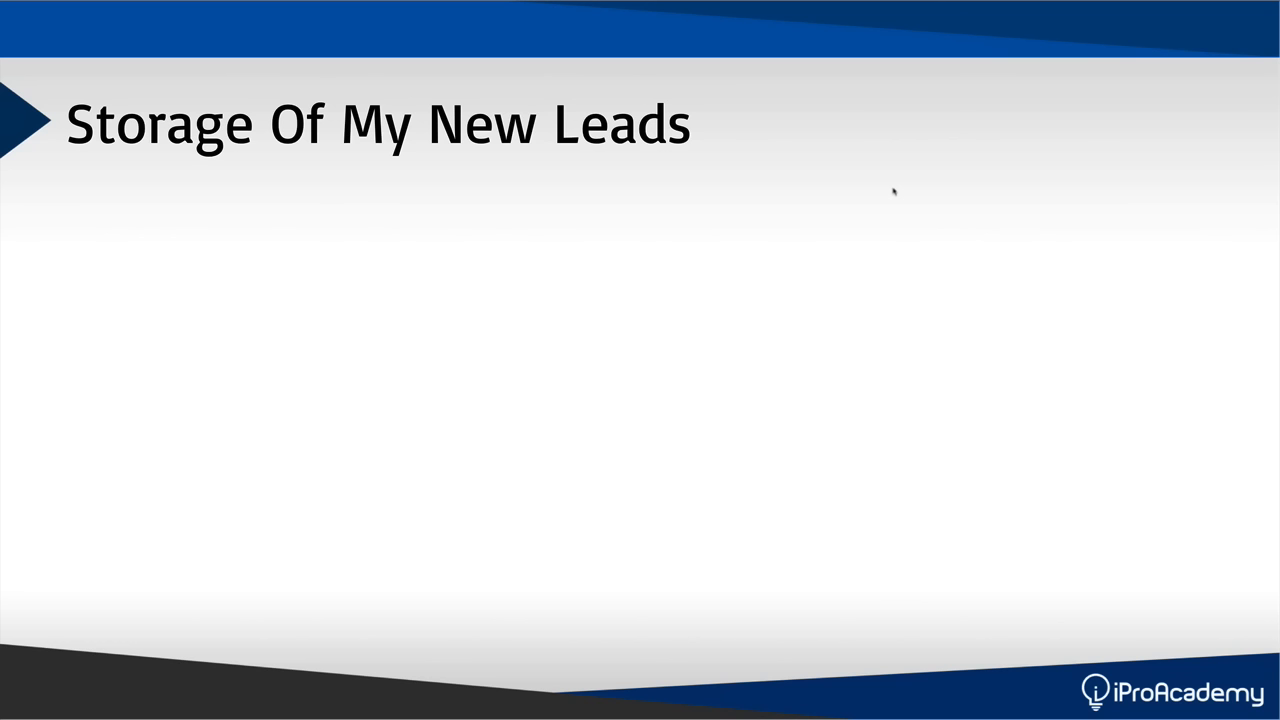
pyautogui.press('Right')
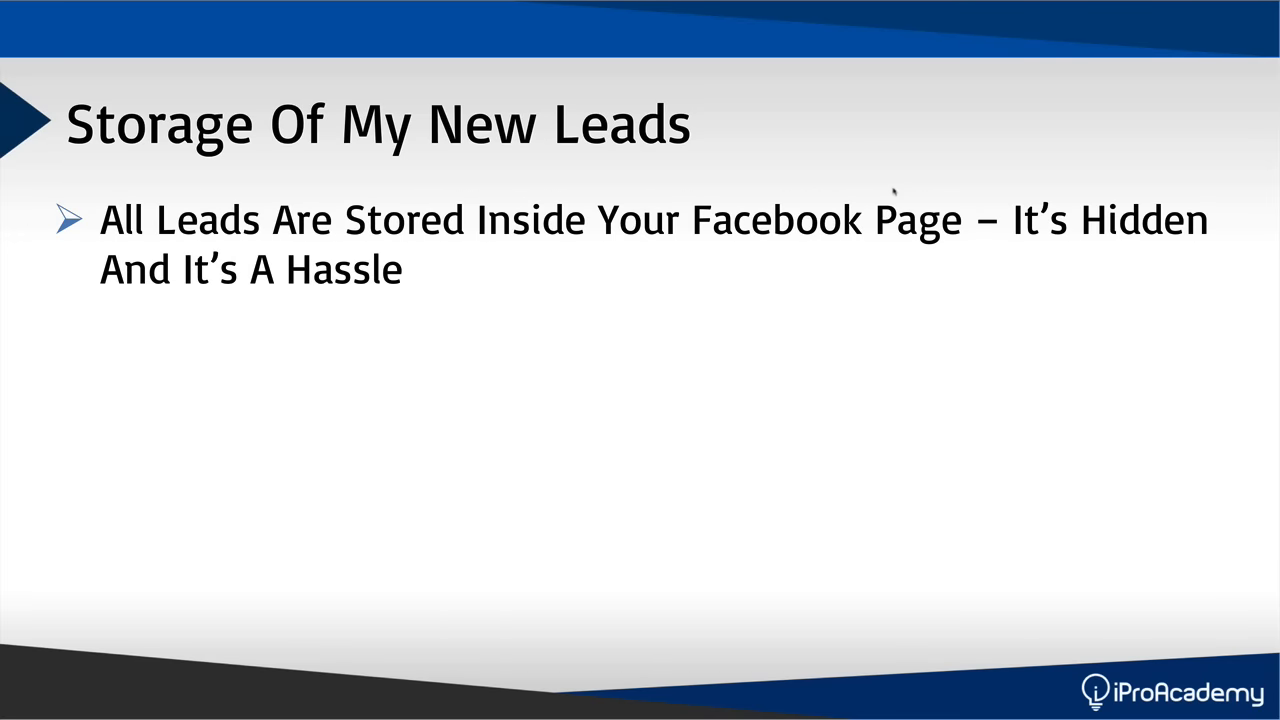